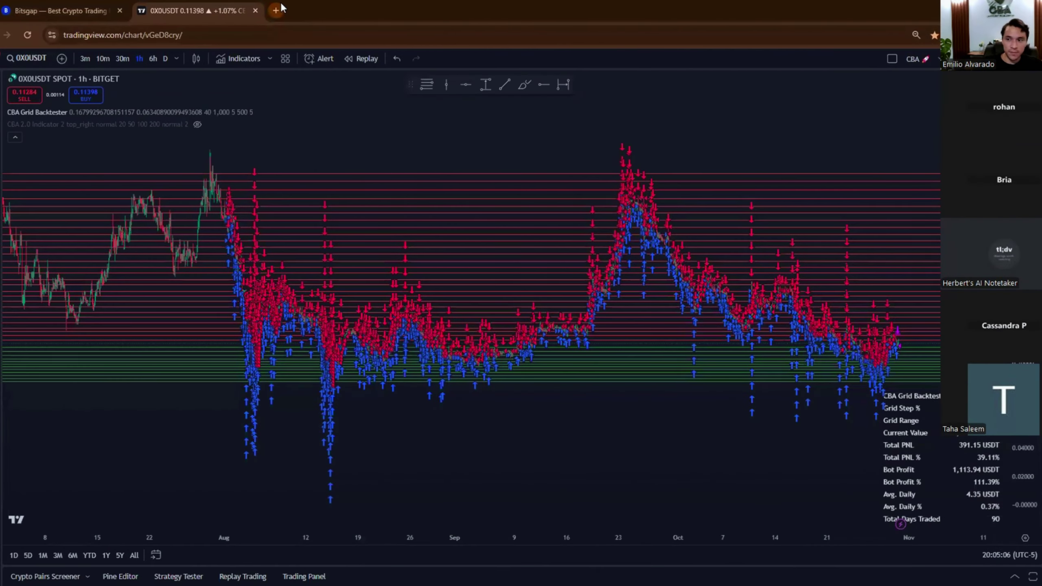
Create a new Google Docs document and start a numbered list with "Finding a crypto coin", adding an indented sub-item below it
key("ctrl+t")
type("docs.new")
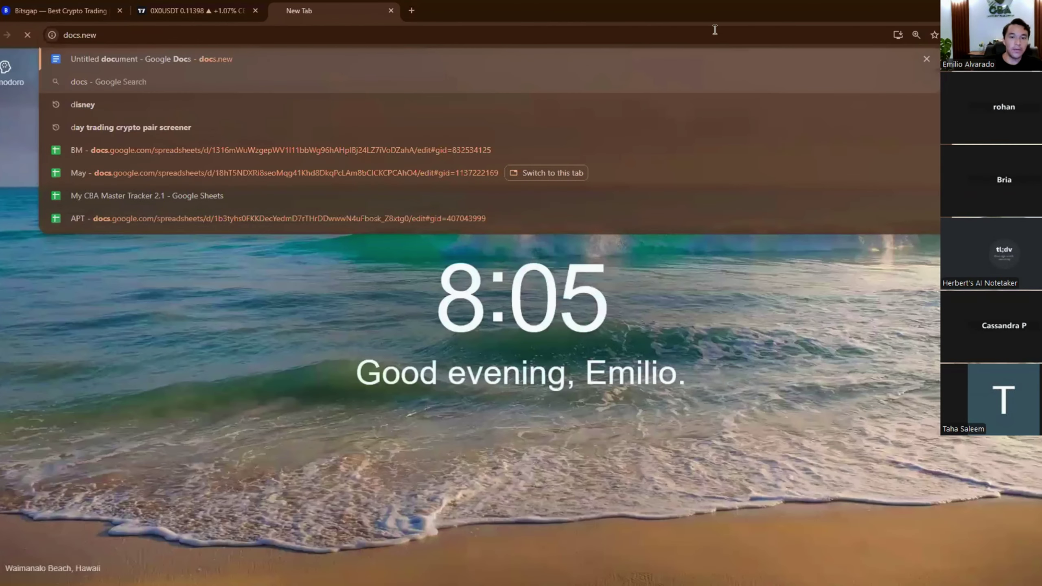
key("Return")
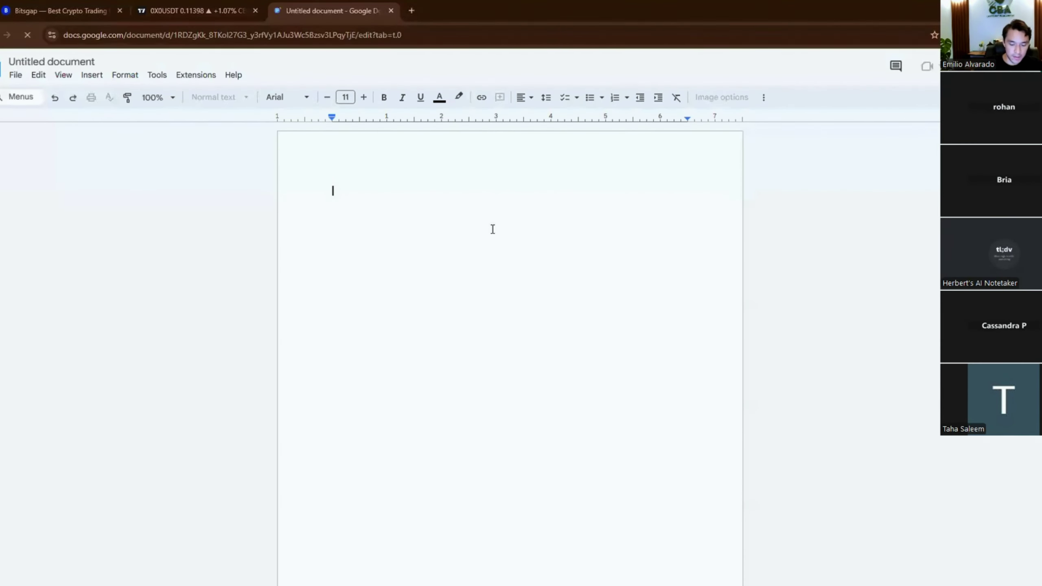
type("1. Finding ")
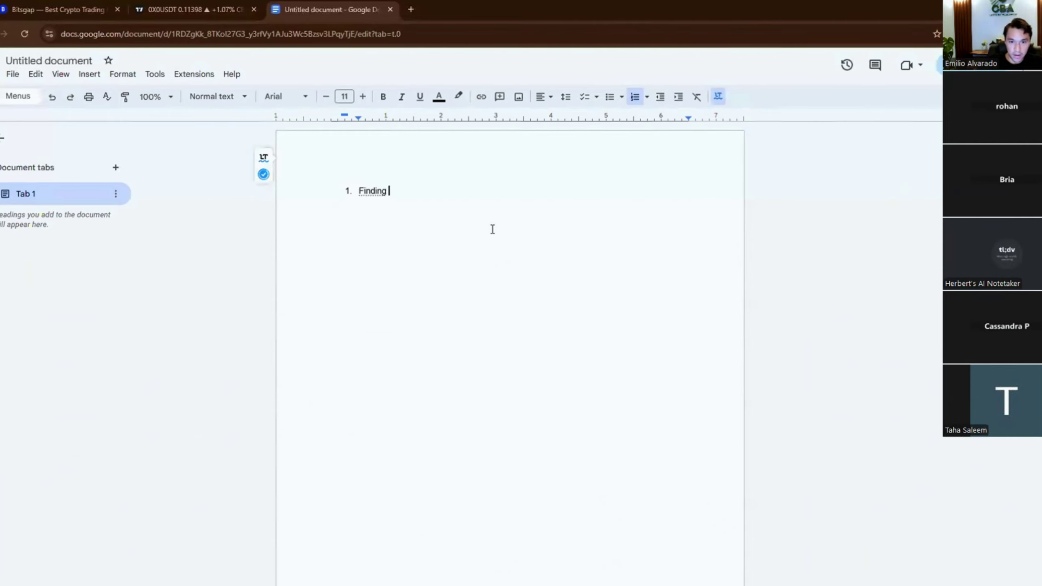
type("a cr")
type("ypto coin")
key("Return")
key("Tab")
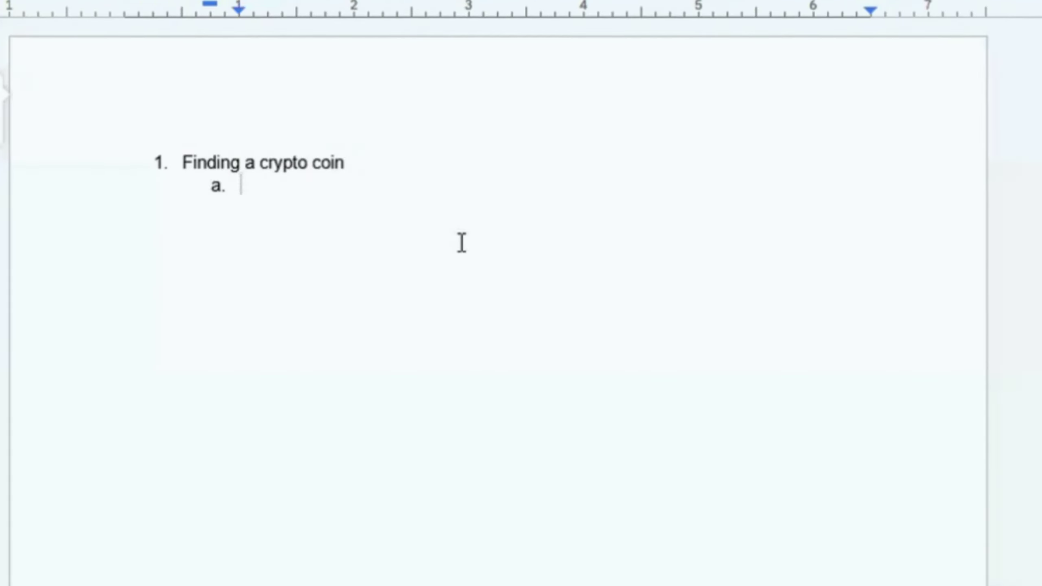
Enter "Bitsgap recommendations" as the first sub-item and start another sub-item
type("Bitsgap")
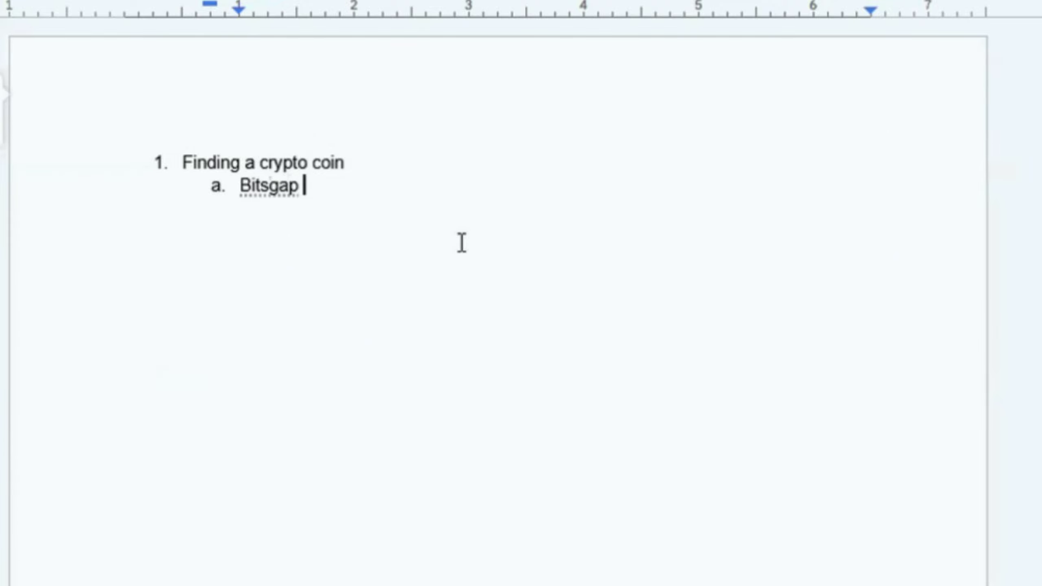
type(" tester ")
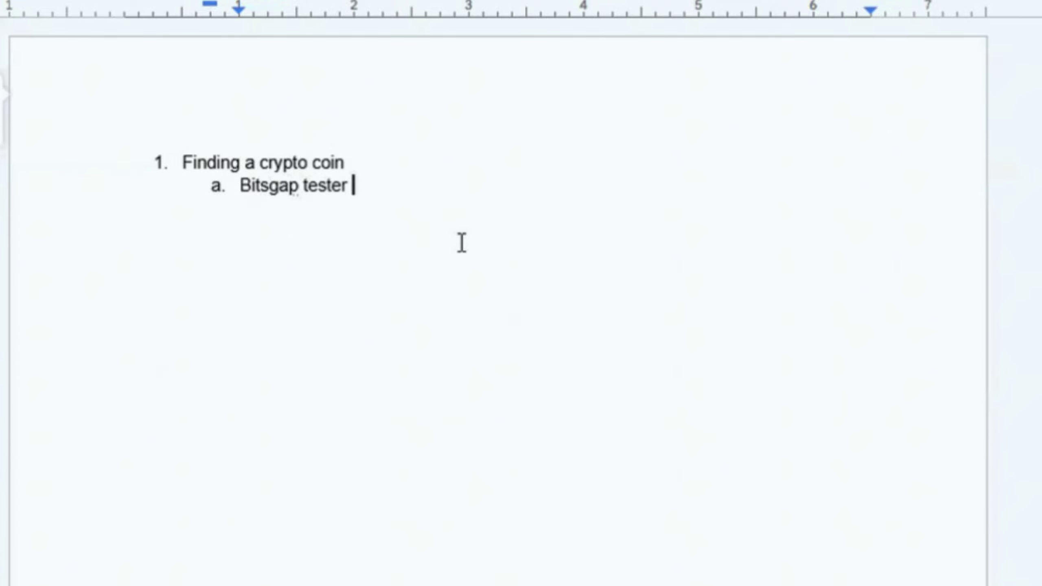
type("performacn")
key("ctrl+BackSpace")
key("ctrl+BackSpace")
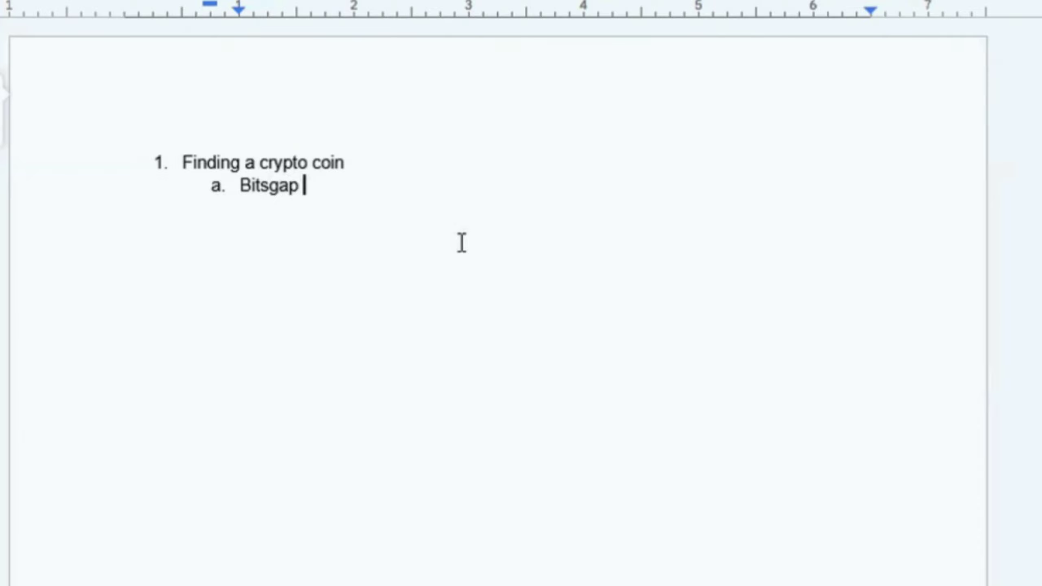
type("redcommendations")
key("Return")
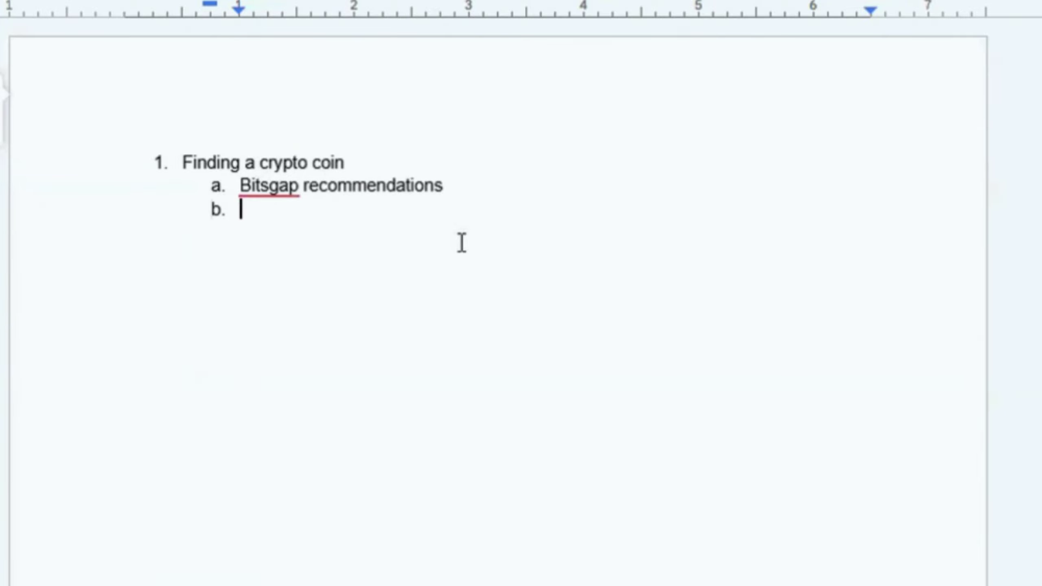
Enter "Tradingivew (crypto screeners)" as the second sub-item and start another sub-item
type("tradingivew (")
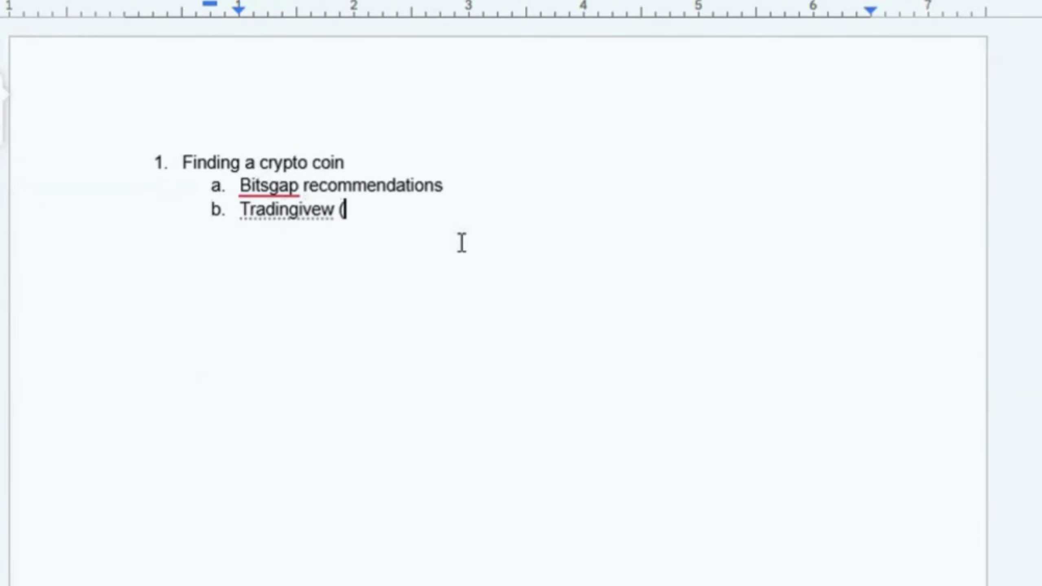
type("cryptopairs")
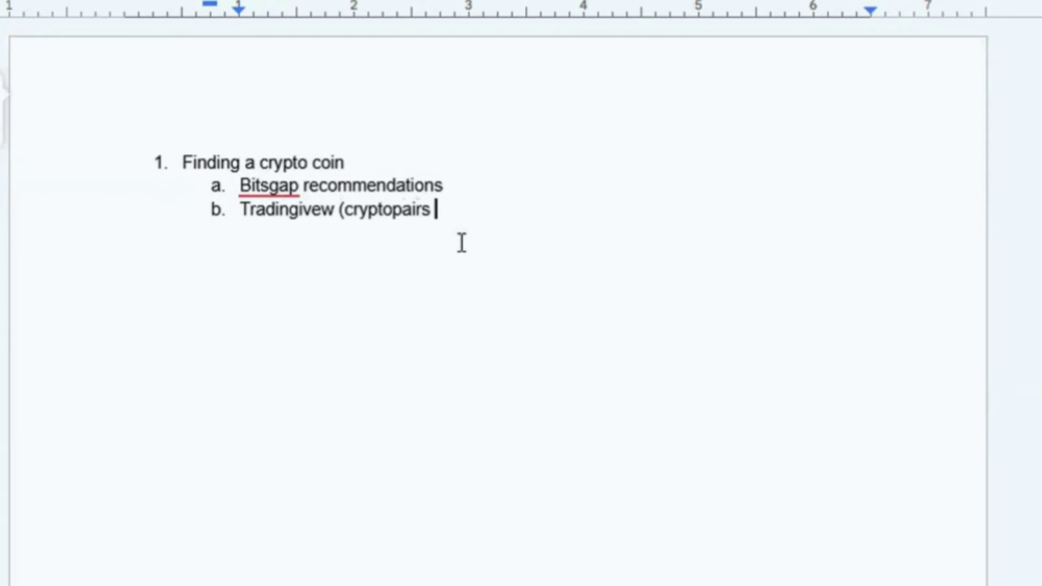
key("BackSpace")
key("BackSpace")
key("BackSpace")
key("BackSpace")
key("BackSpace")
key("BackSpace")
type("screeners)")
key("Return")
Add the sub-items "Coin market cap" and "Exchanges", and highlight the "Tradingivew (crypto screeners)" line
type("coinmarket cap")
key("Return")
type("exchnges")
triple_click(275, 213)
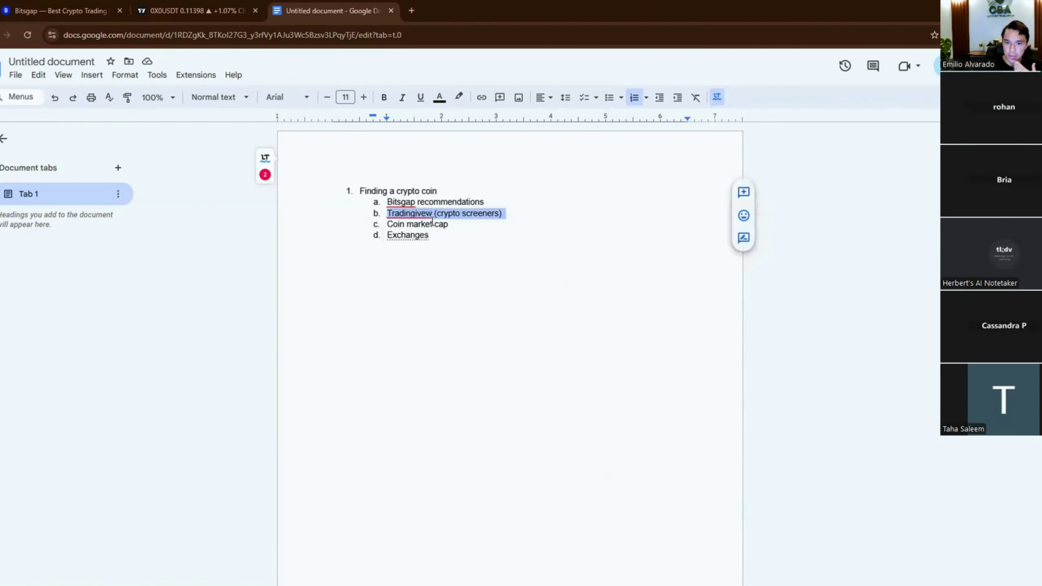
Switch to TradingView, hide the CBA Grid Backtester indicator on the 0X0USDT chart, and open the Crypto Pairs Screener
left_click(197, 9)
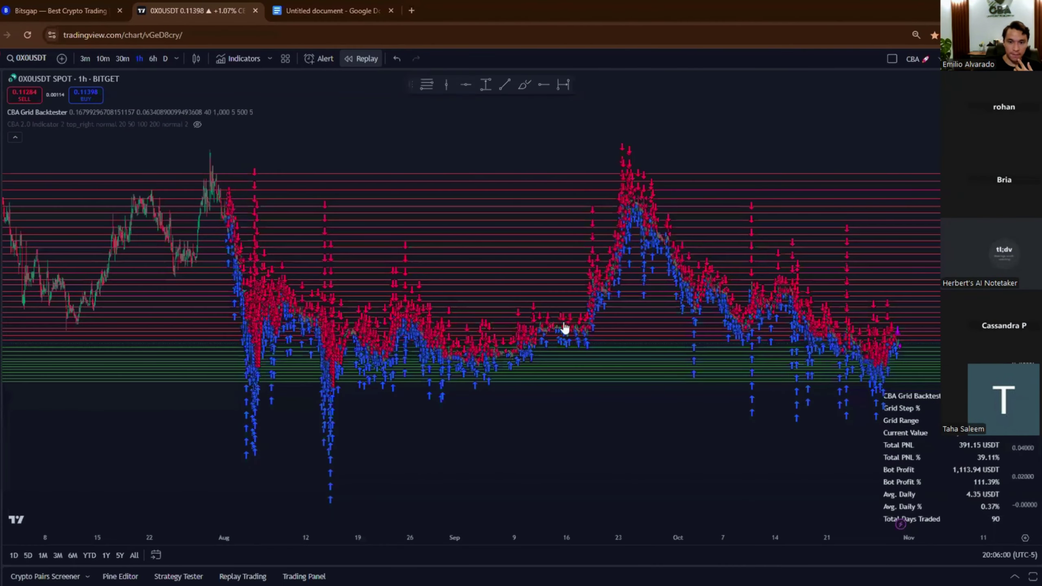
left_click_drag(796, 188, 637, 170)
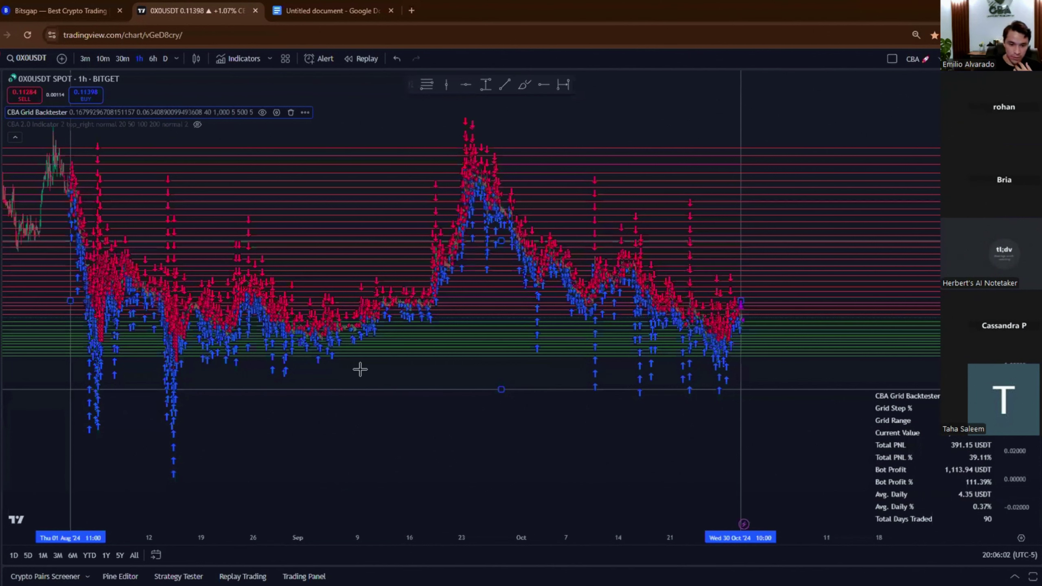
scroll(325, 358, "down", 2)
left_click_drag(324, 358, 323, 354)
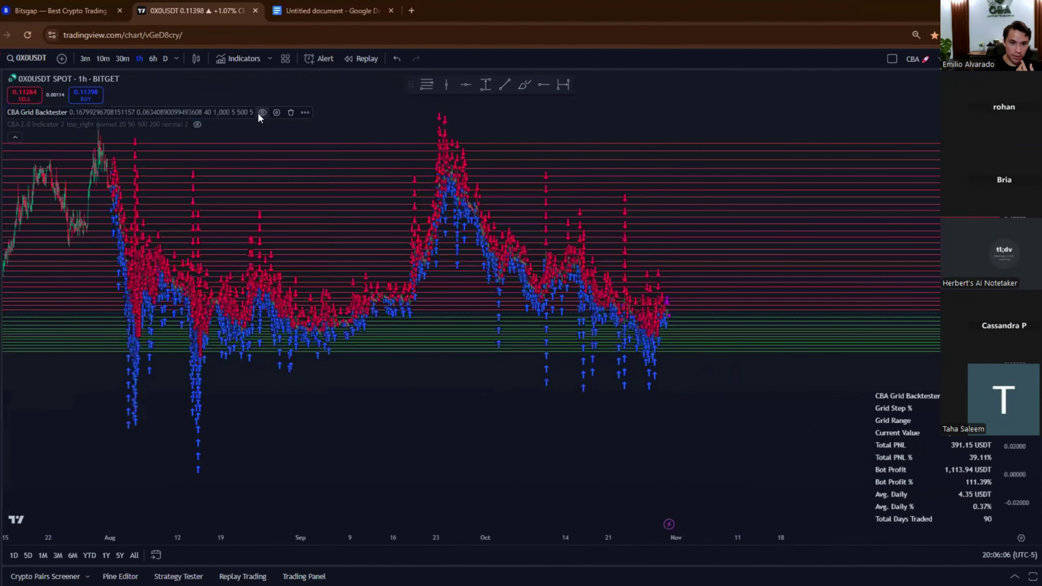
left_click(257, 112)
left_click(45, 576)
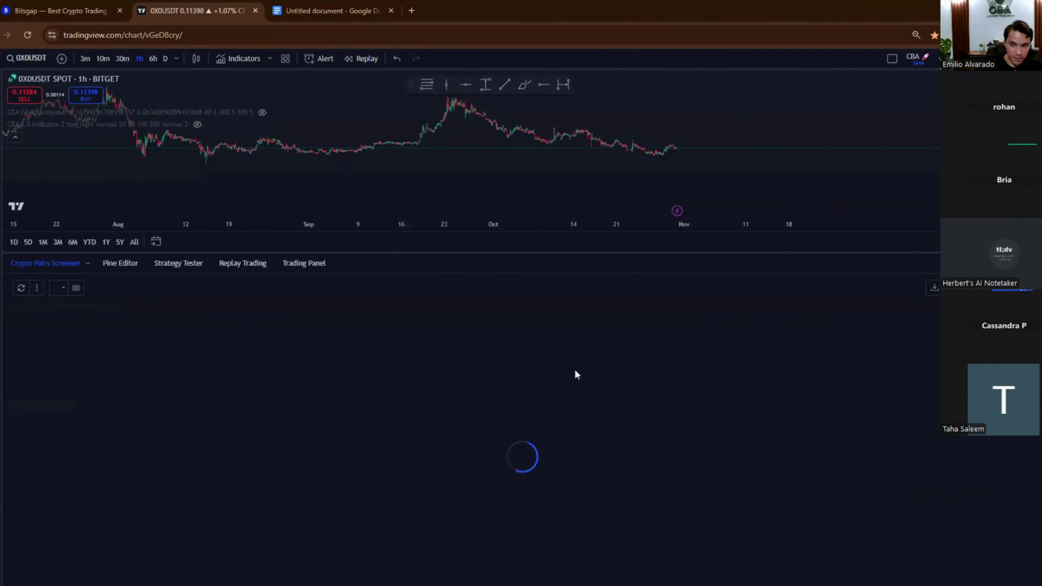
Open the screener's filter settings and search the filters for "volume"
left_click(1011, 287)
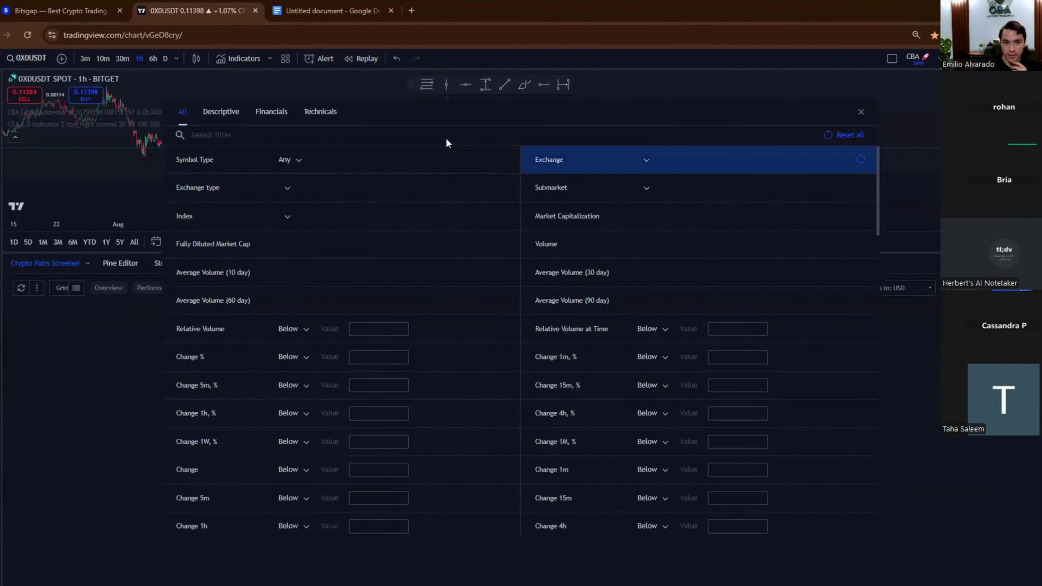
left_click(860, 111)
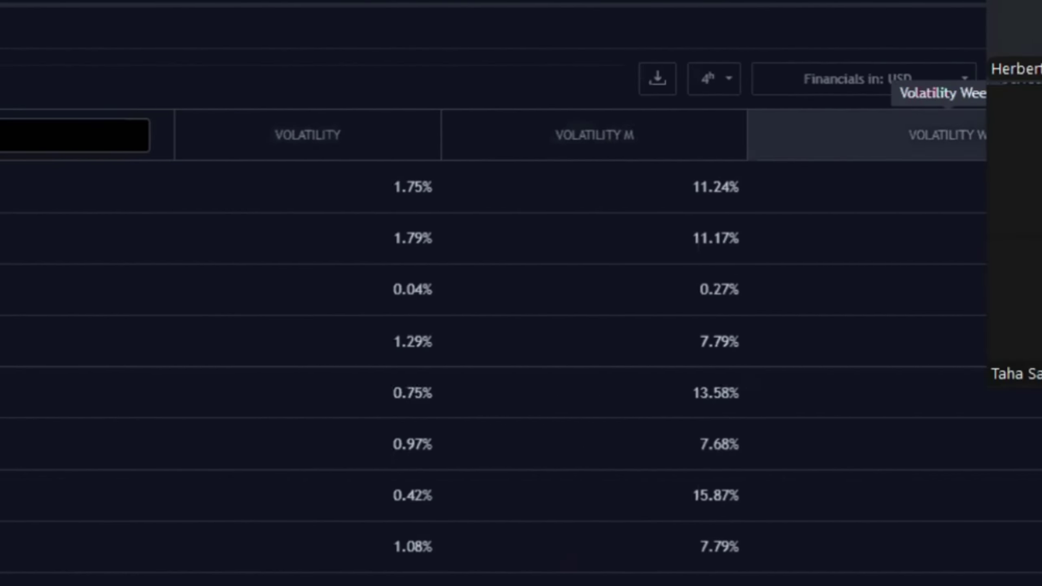
left_click(1015, 135)
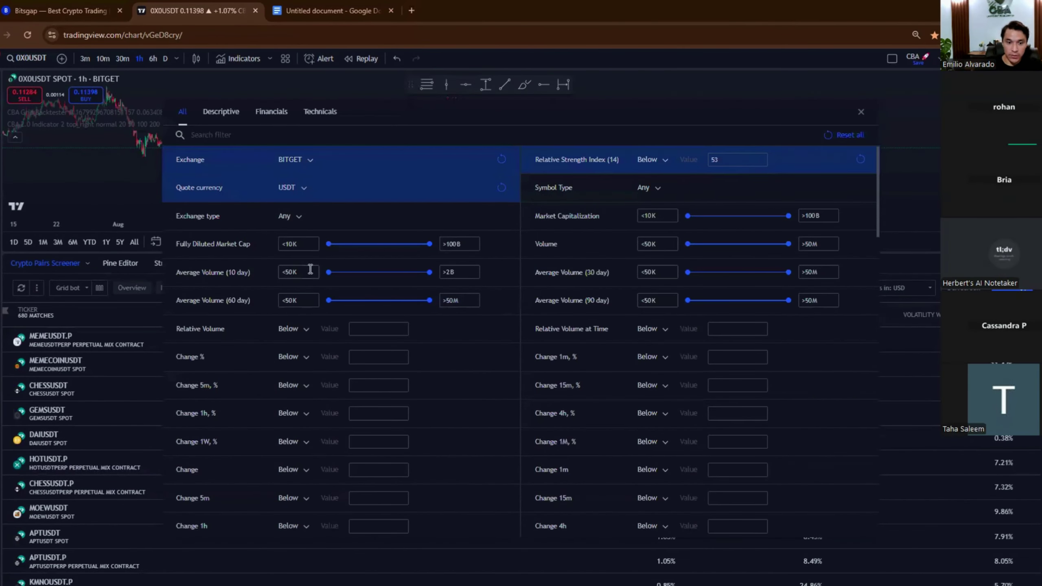
type("volume")
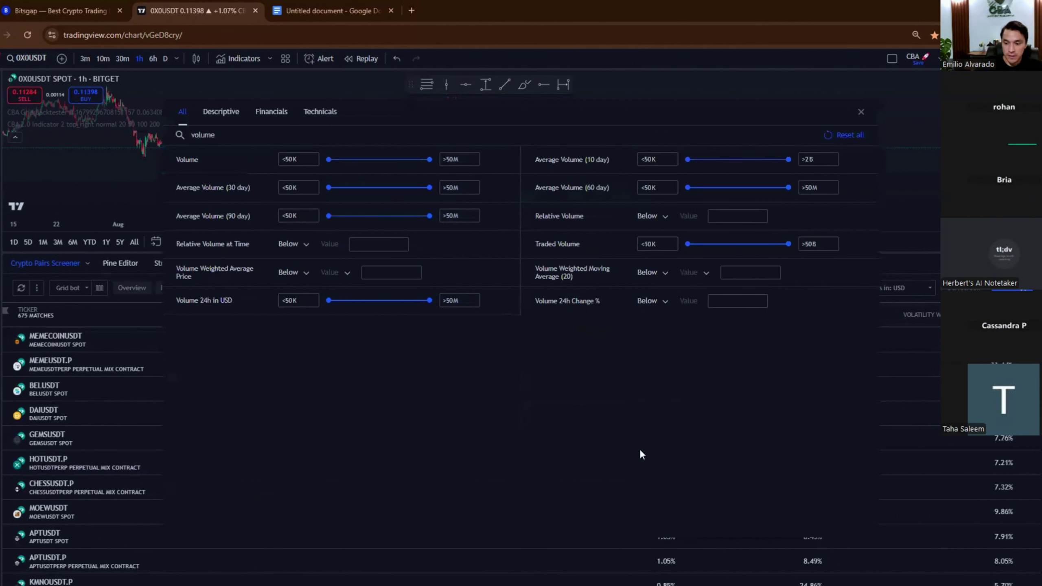
Mark the Volume 24h in USD filter, its range slider and the ticker match count with freehand pen annotations
left_click_drag(239, 280, 254, 286)
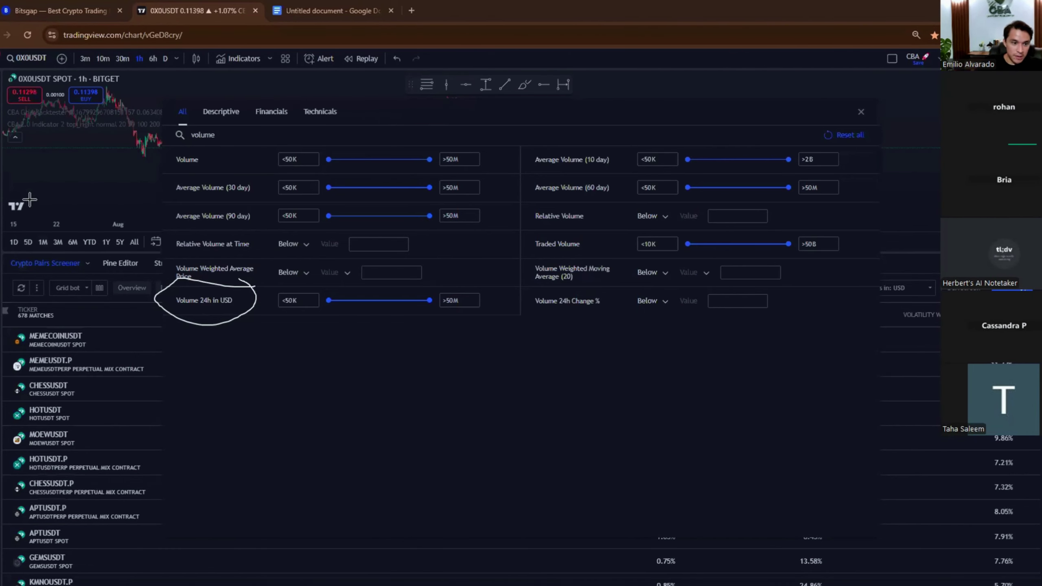
left_click_drag(264, 310, 452, 315)
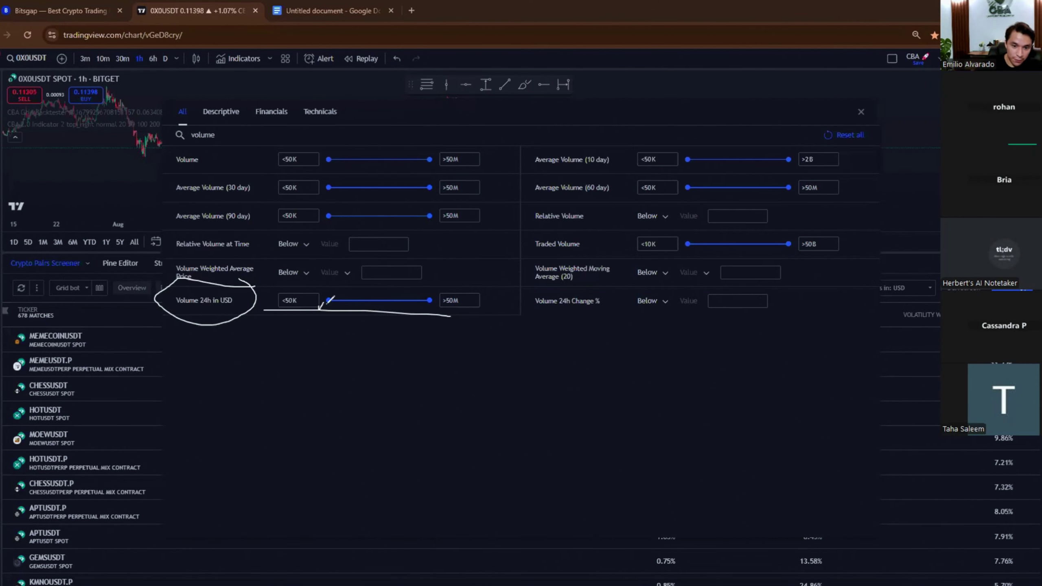
mouse_move(336, 304)
left_mouse_down()
mouse_move(402, 306)
mouse_move(412, 316)
left_mouse_up()
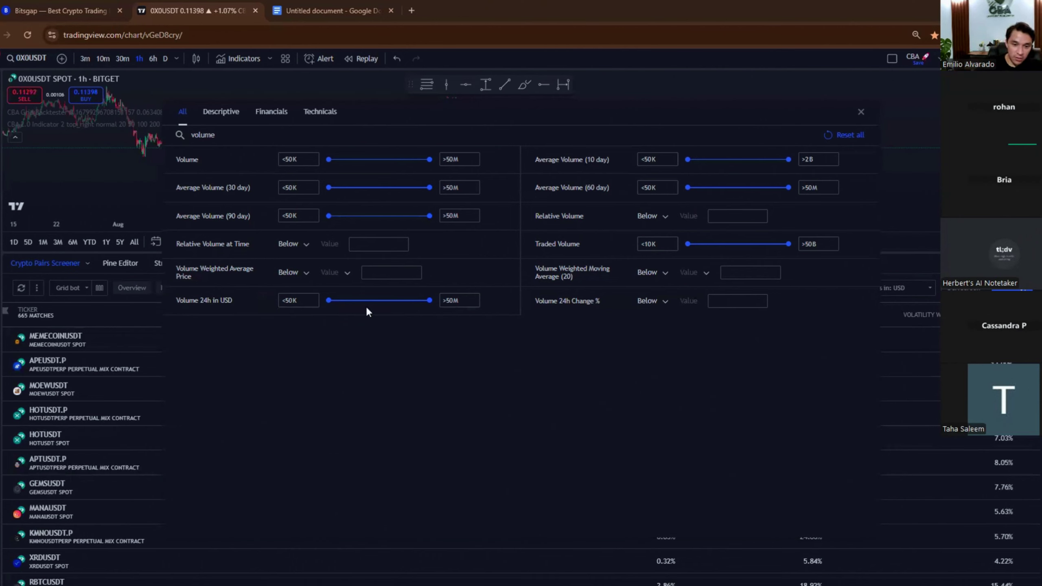
mouse_move(331, 302)
left_mouse_down()
mouse_move(340, 301)
mouse_move(318, 303)
left_mouse_up()
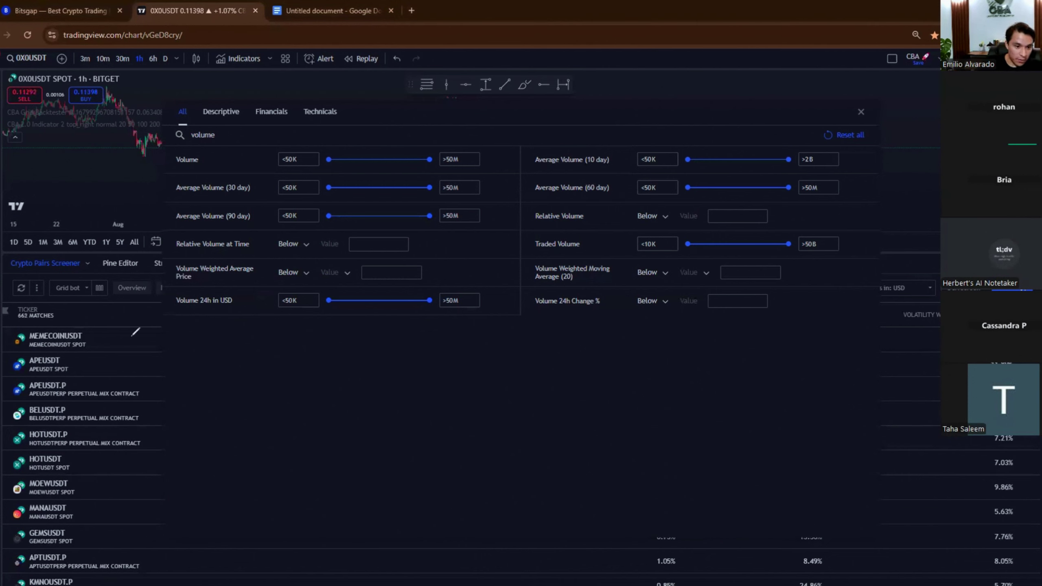
left_click_drag(55, 288, 2, 329)
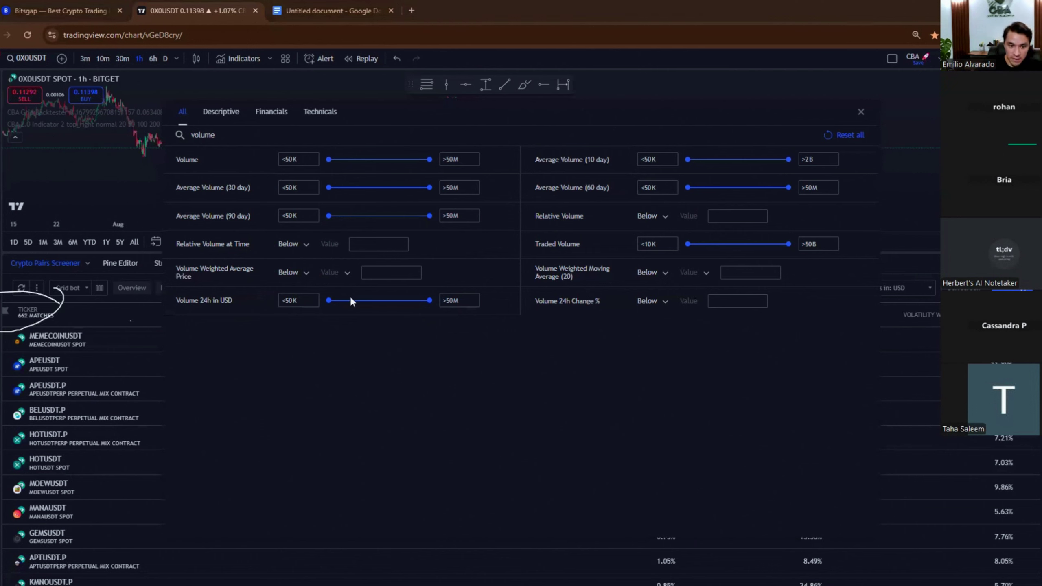
Raise the minimum of the Volume 24h in USD filter to 10M and look through the matching tickers
left_click_drag(349, 300, 365, 300)
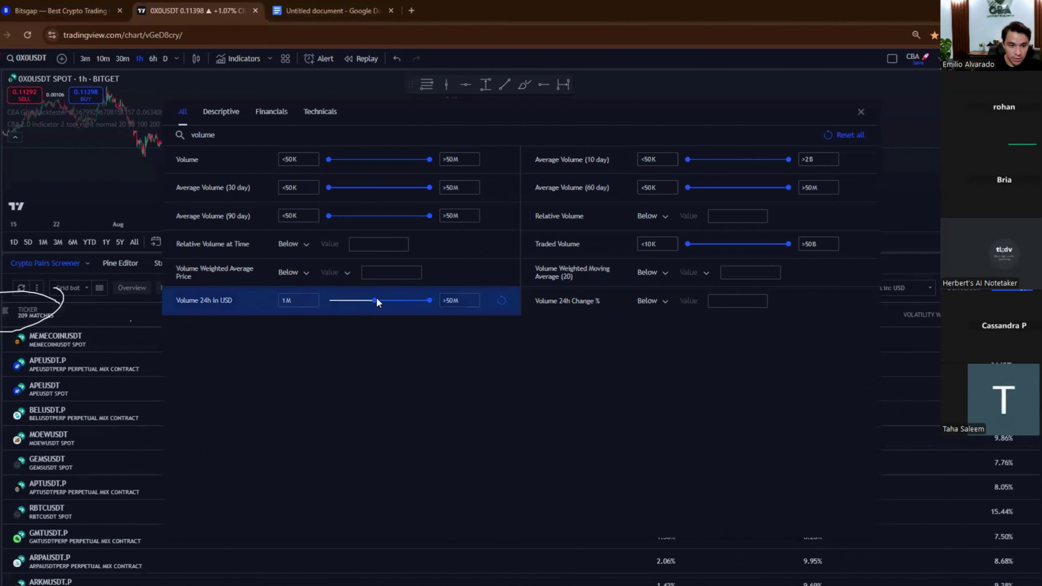
left_click_drag(397, 299, 403, 300)
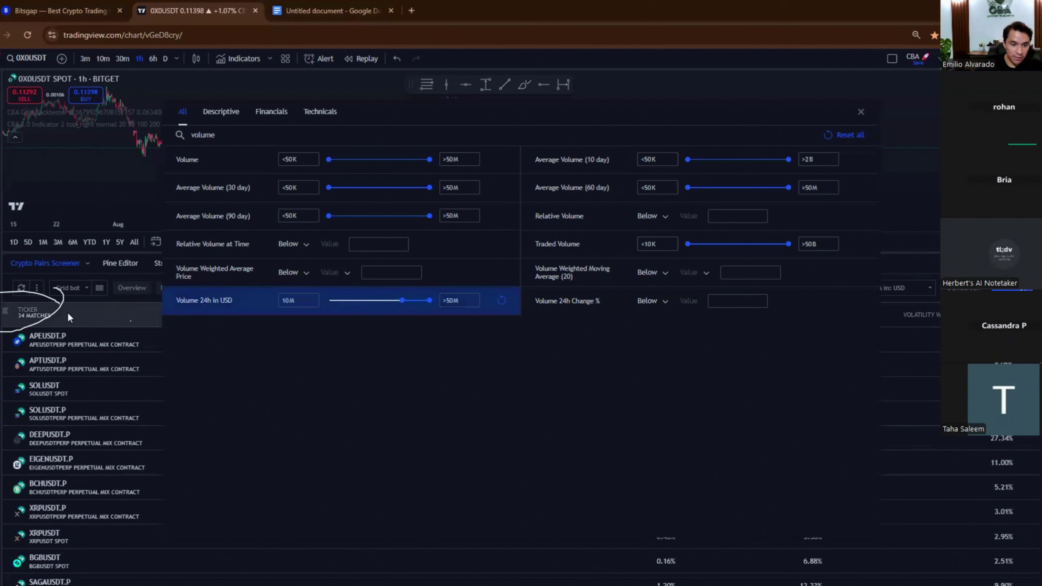
scroll(56, 406, "down", 3)
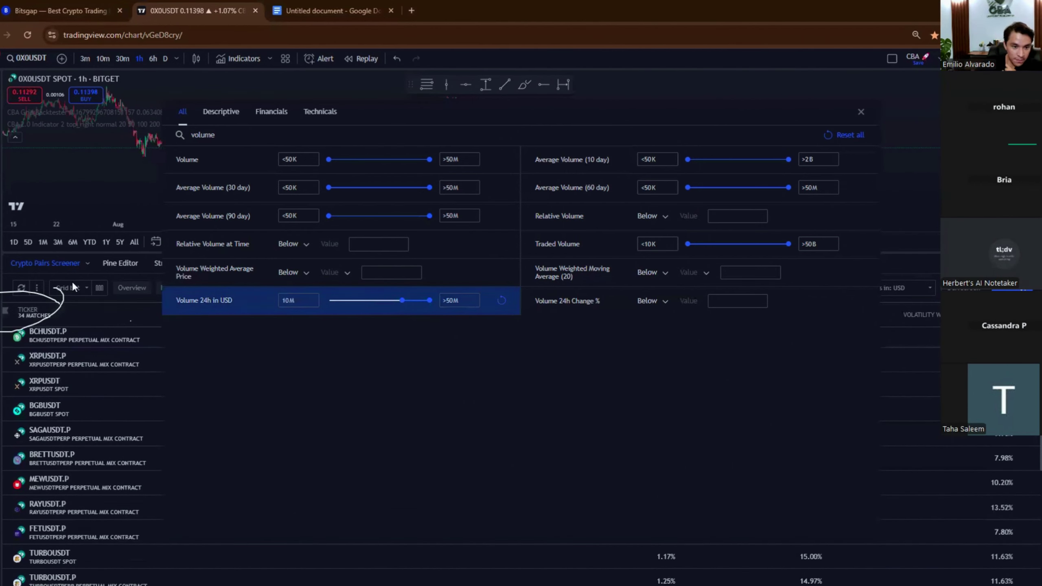
Bracket the ticker list and circle several of its pairs with the annotation pen, then clear the markings
left_click_drag(108, 285, 94, 526)
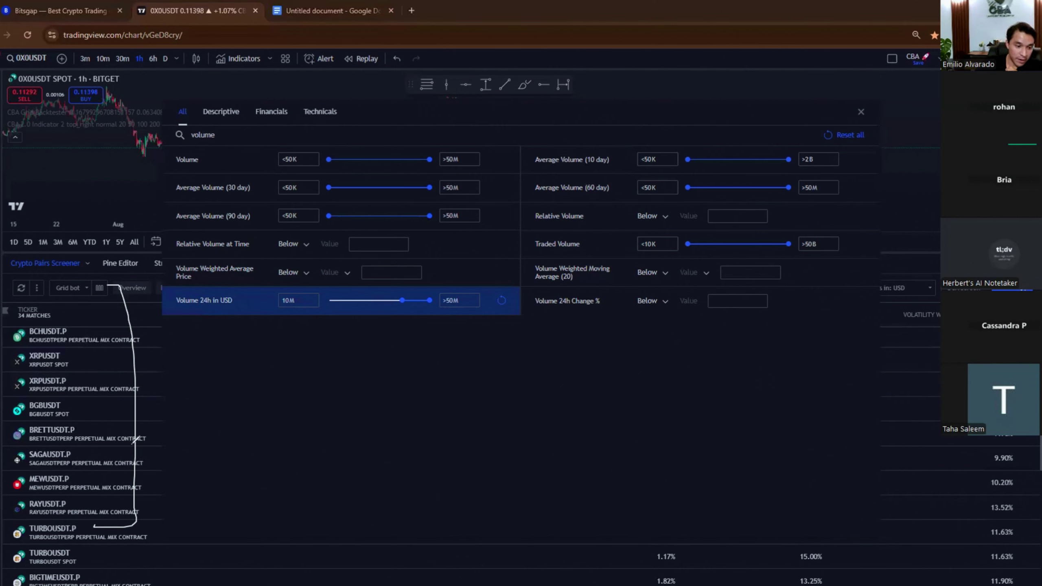
mouse_move(59, 349)
left_mouse_down()
mouse_move(43, 347)
mouse_move(53, 339)
left_mouse_up()
mouse_move(69, 397)
left_mouse_down()
mouse_move(49, 424)
mouse_move(61, 396)
left_mouse_up()
mouse_move(64, 456)
left_mouse_down()
mouse_move(72, 449)
mouse_move(41, 432)
left_mouse_up()
mouse_move(64, 487)
left_mouse_down()
mouse_move(63, 462)
mouse_move(55, 509)
mouse_move(61, 494)
left_mouse_up()
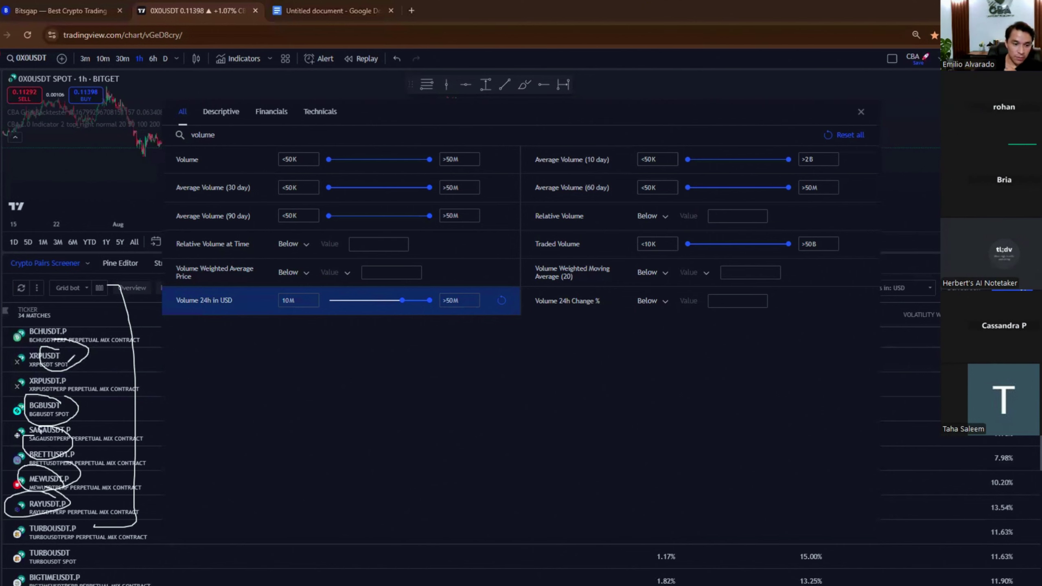
key("Escape")
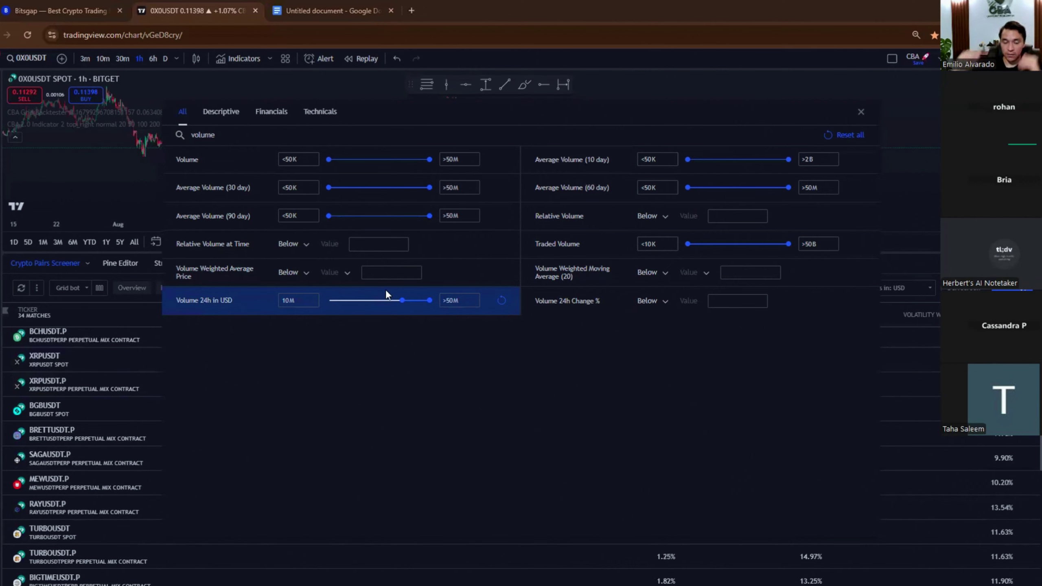
Lower the minimum of the Volume 24h in USD filter to slightly above 750K and close the filter settings
left_click(364, 300)
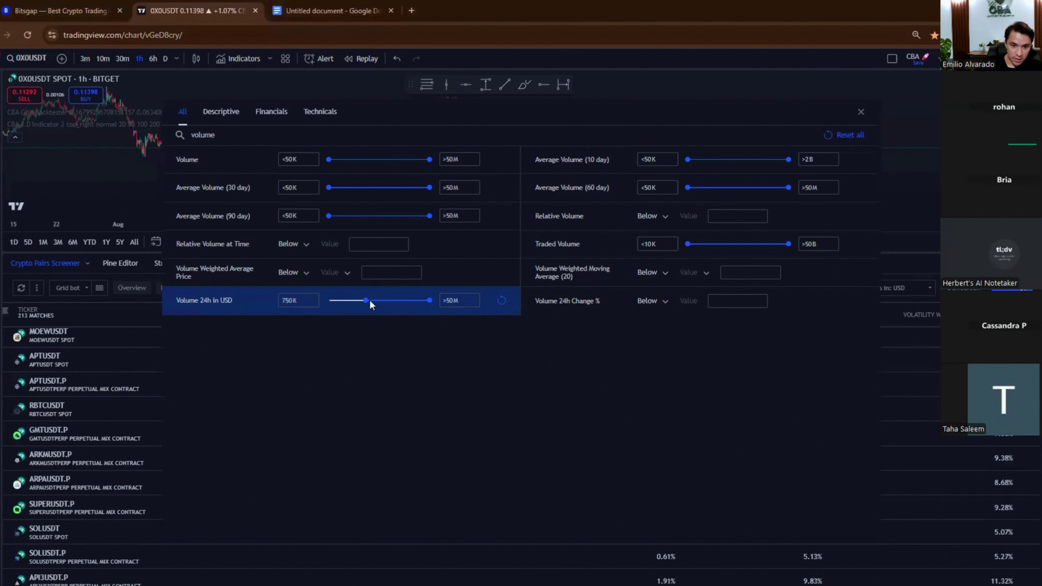
left_click_drag(370, 300, 374, 300)
key("Escape")
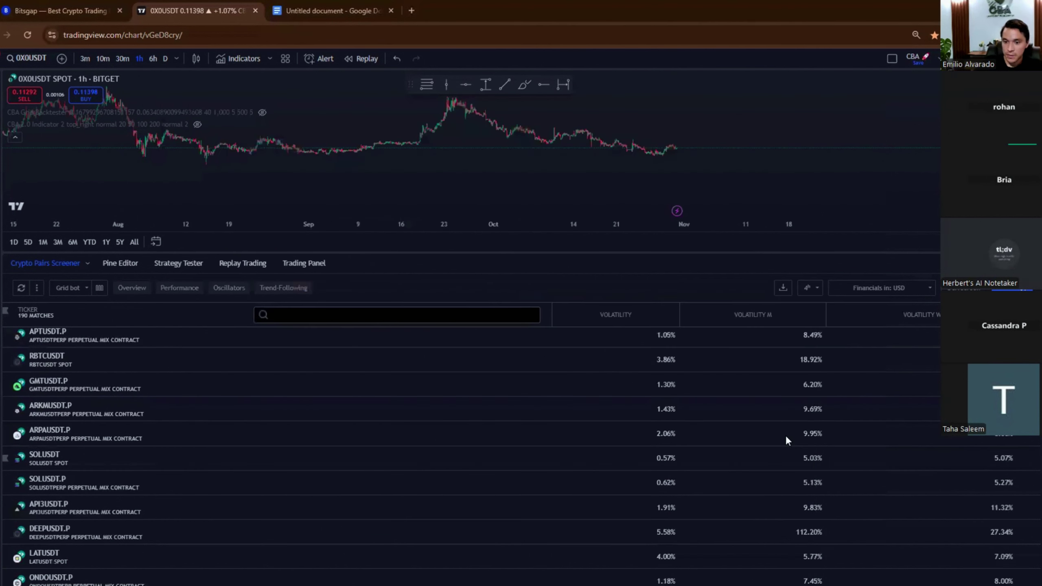
Sort the screener by Volatility from highest to lowest and open the SANTOSUSDT.P chart
scroll(661, 352, "up", 4)
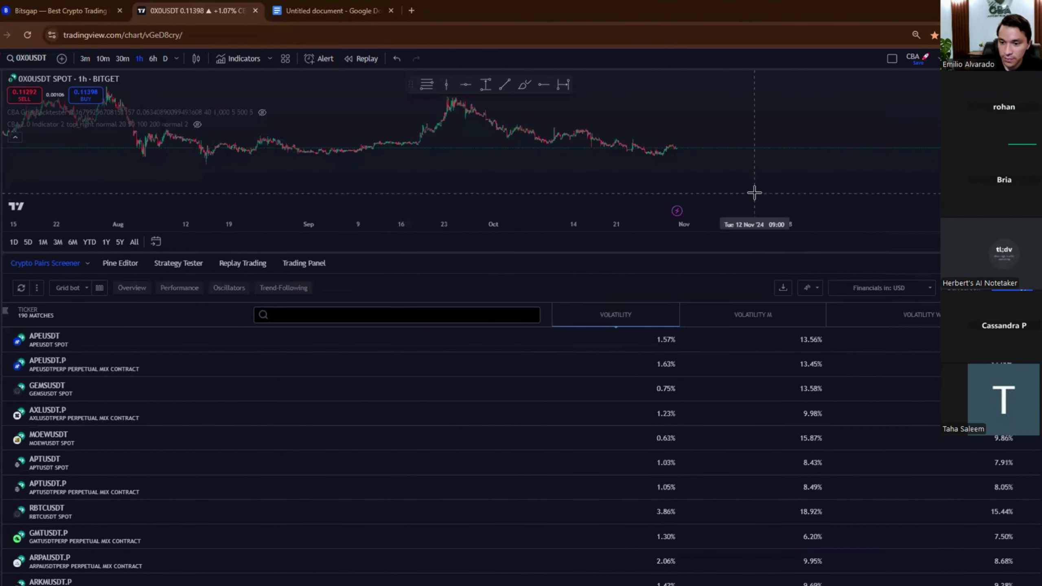
left_click(348, 348)
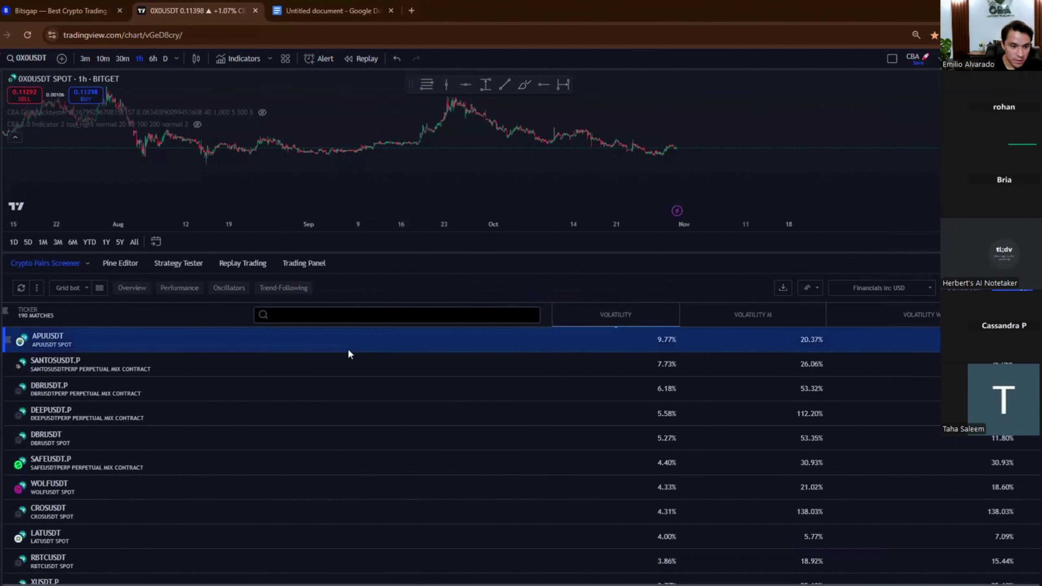
left_click(94, 363)
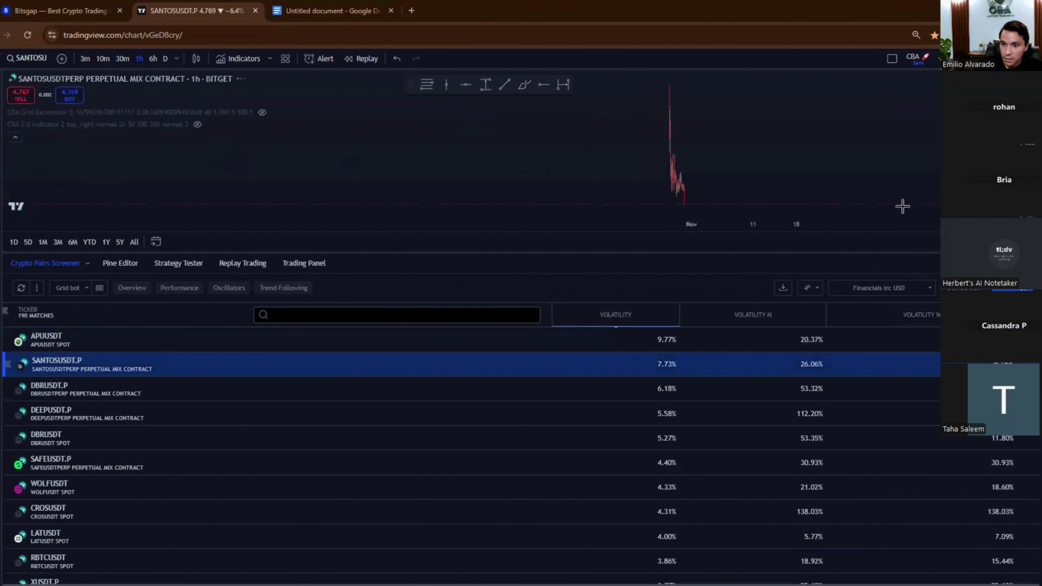
Switch the SANTOSUSDT.P chart to the 6h timeframe and examine its price history
scroll(750, 197, "up", 4)
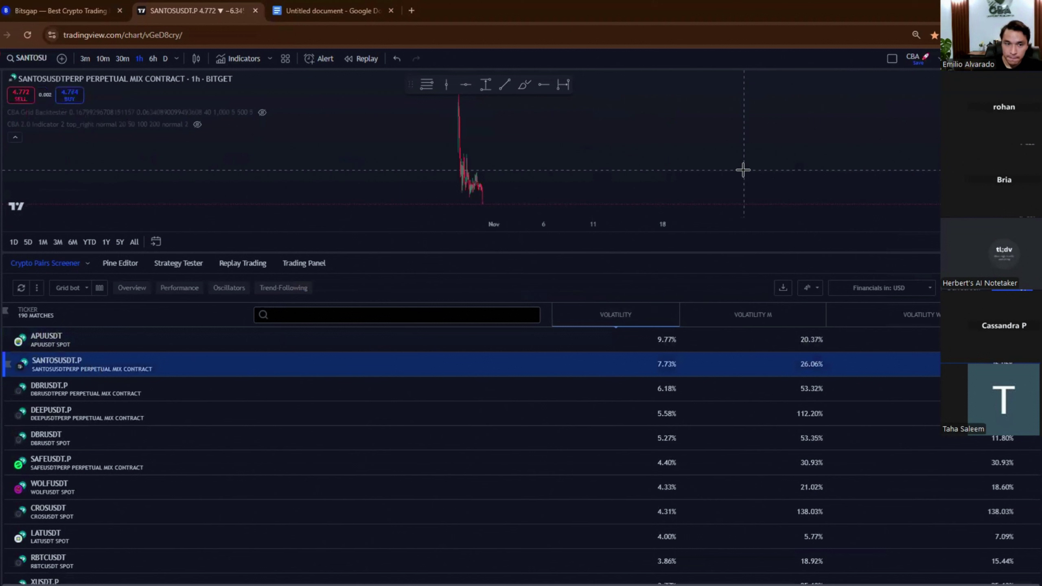
left_click(153, 58)
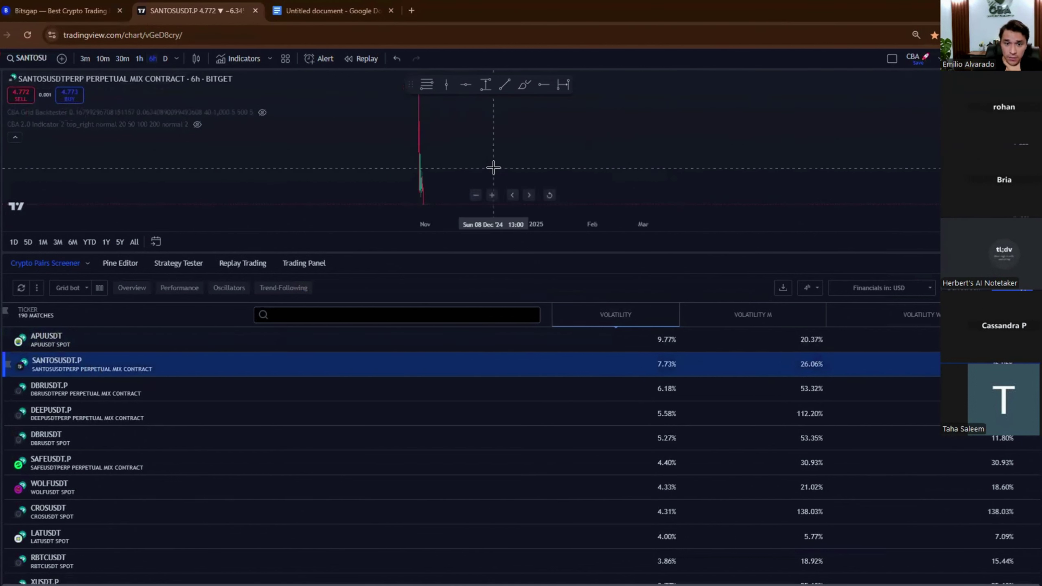
left_click_drag(507, 164, 681, 138)
scroll(681, 137, "up", 5)
left_click_drag(461, 126, 749, 127)
left_click_drag(425, 136, 761, 181)
scroll(762, 180, "up", 5)
left_click_drag(375, 158, 562, 149)
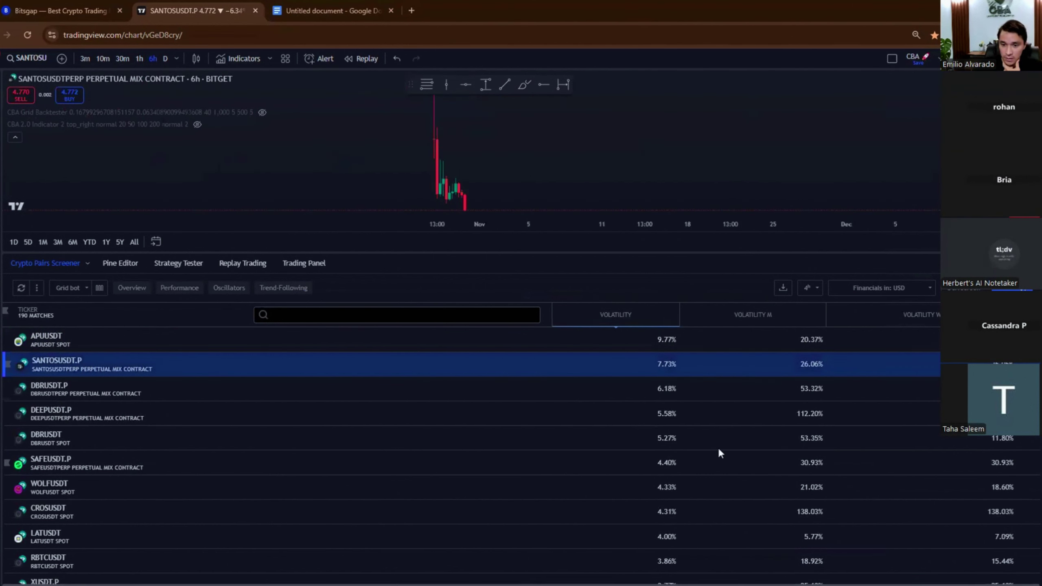
Open the DEEPUSDT.P chart from the screener and measure its price range from mid to late October 2024
key("Down")
key("Down")
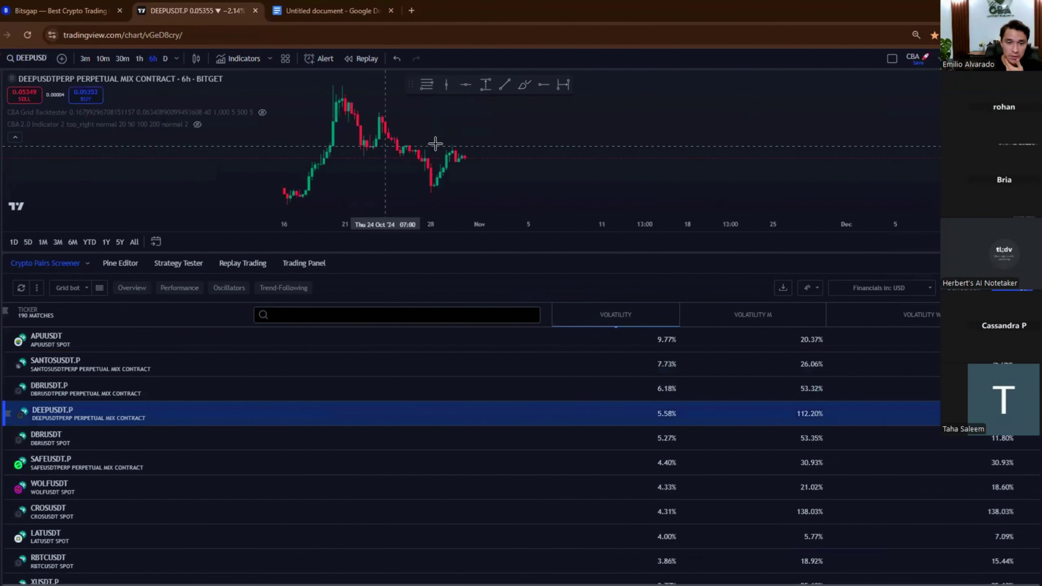
left_click(300, 111, "shift")
left_click(373, 168)
left_click(458, 179)
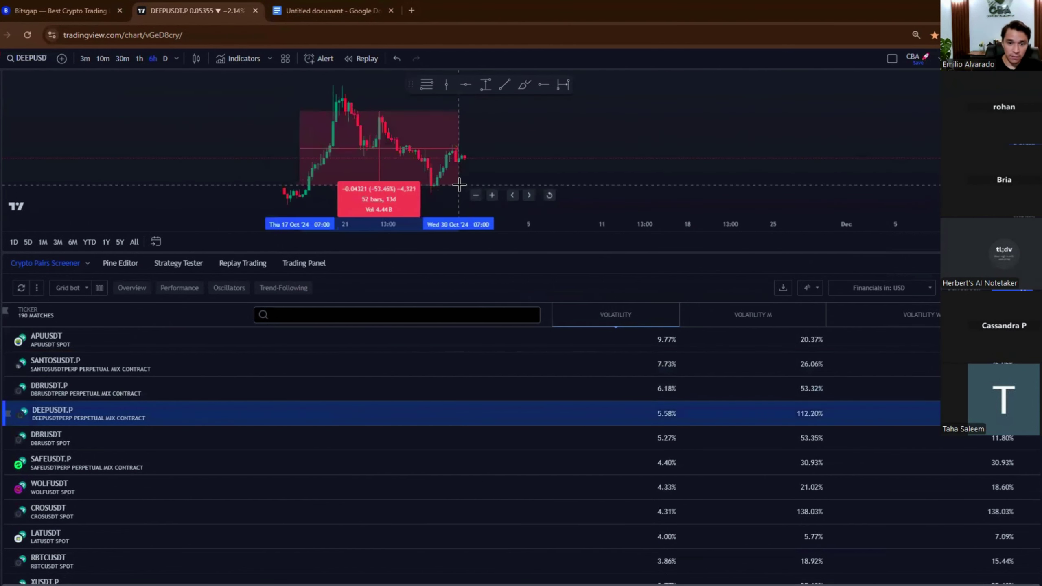
left_click(529, 177)
Check the DBRUSDT and SAFEUSDT.P charts, and examine the full price history of WOLFUSDT
left_click(52, 451)
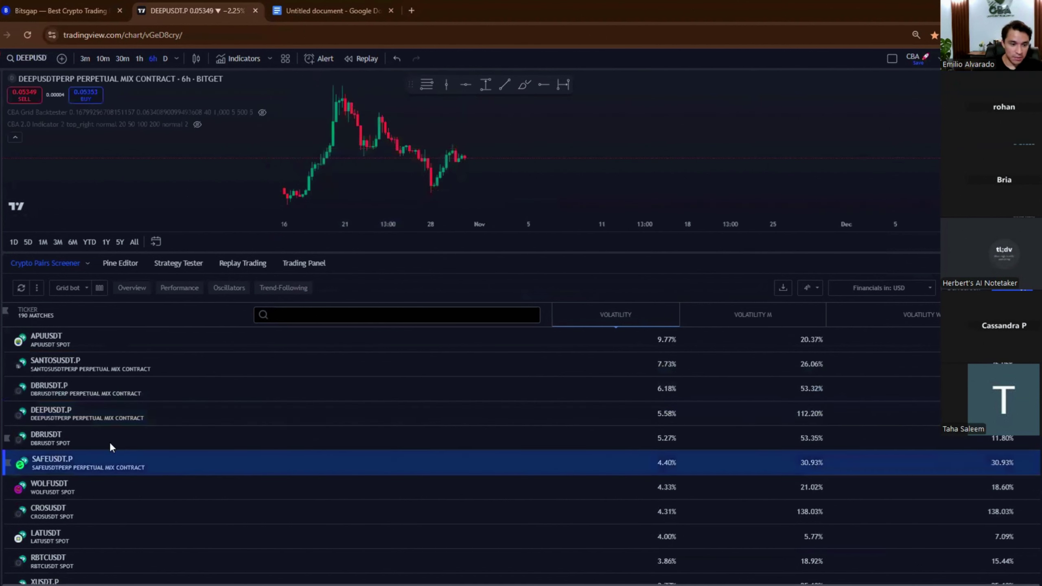
left_click(109, 441)
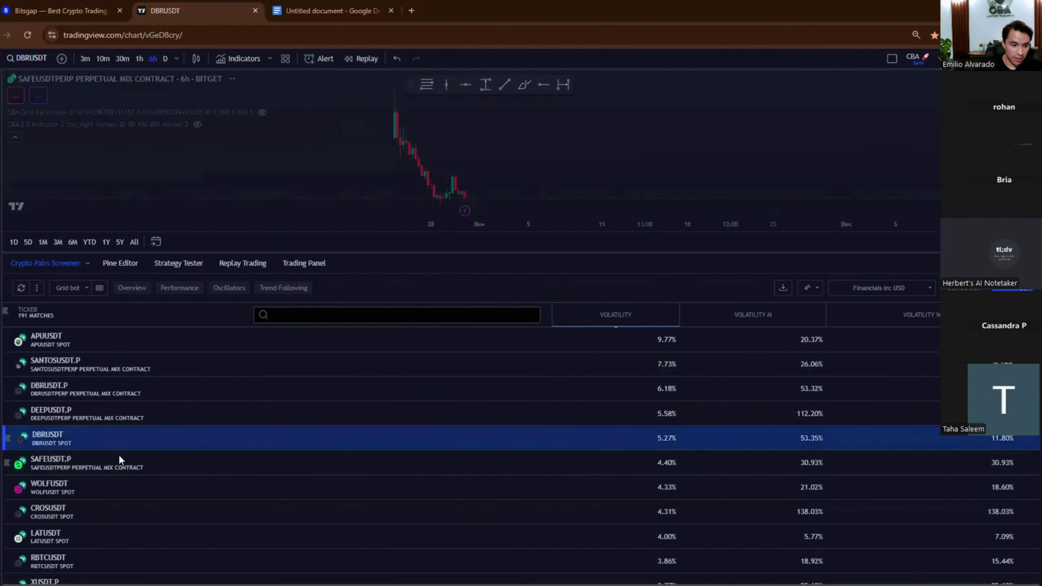
left_click(119, 456)
left_click(110, 488)
scroll(155, 496, "down", 2)
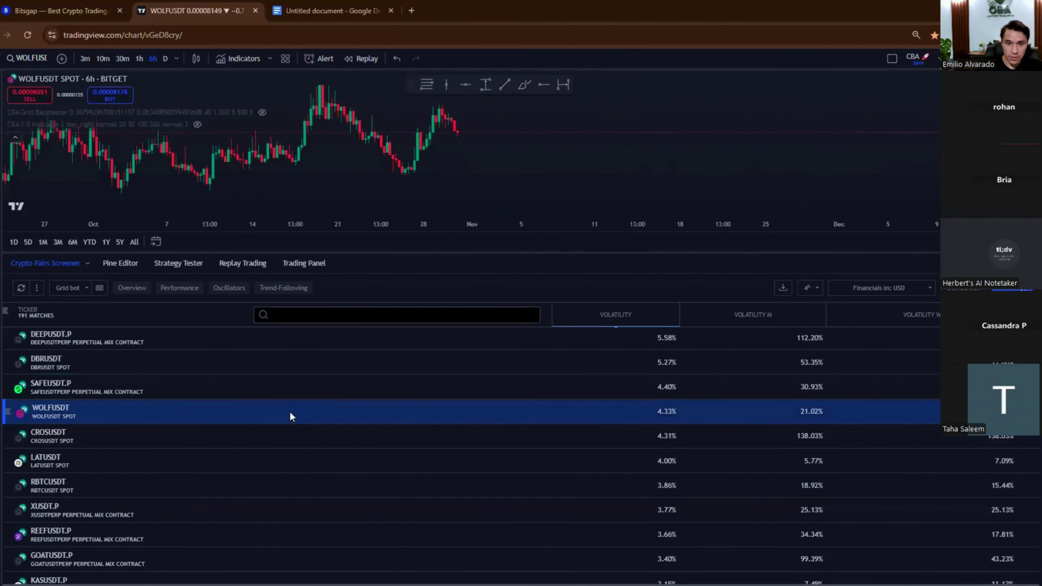
scroll(349, 130, "down", 10)
left_click_drag(661, 116, 665, 78)
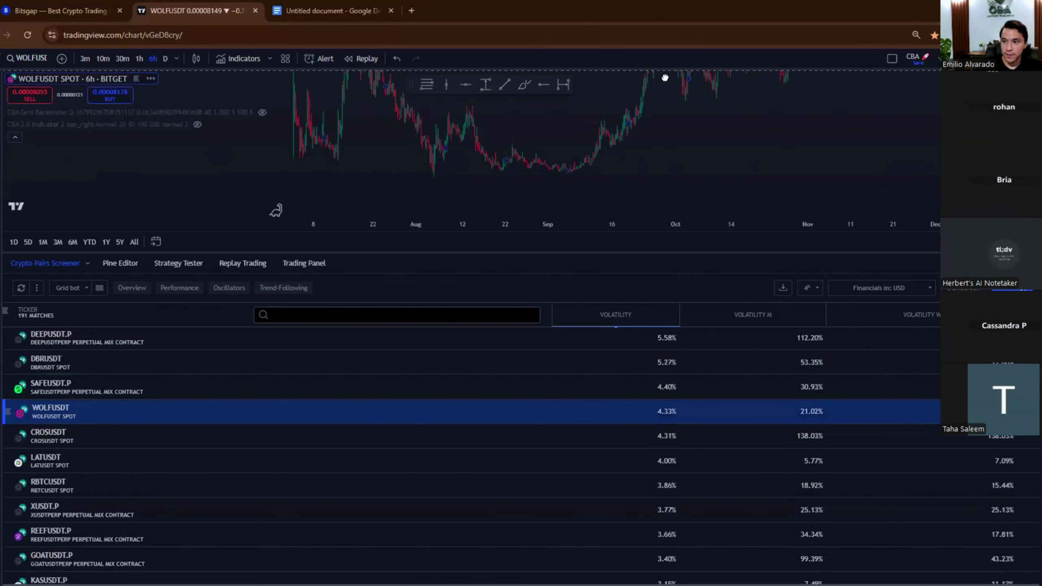
Check the CROSUSDT and RBTCUSDT charts and open the LATUSDT chart from the screener
left_click(40, 444)
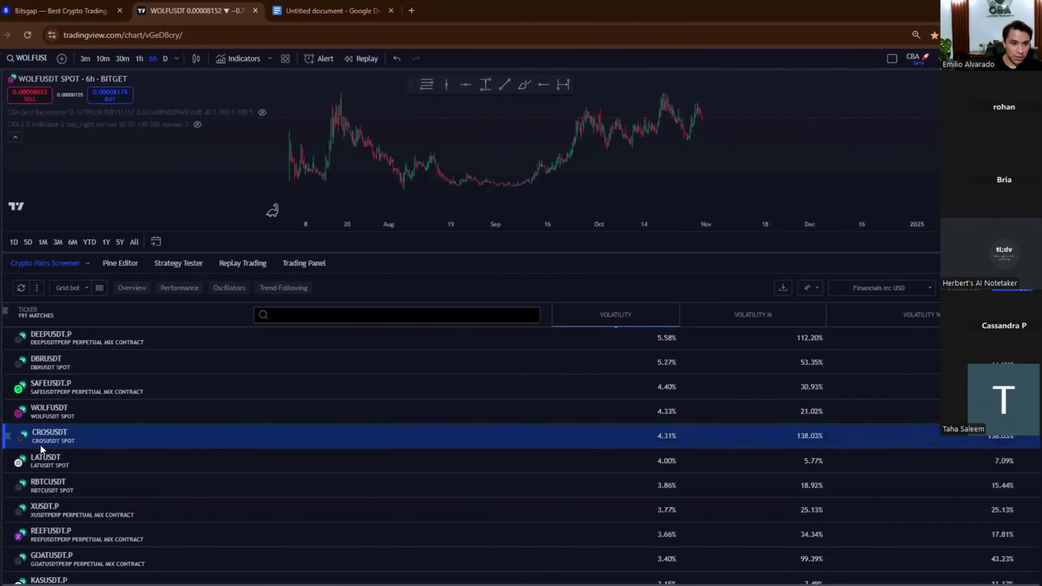
left_click(88, 476)
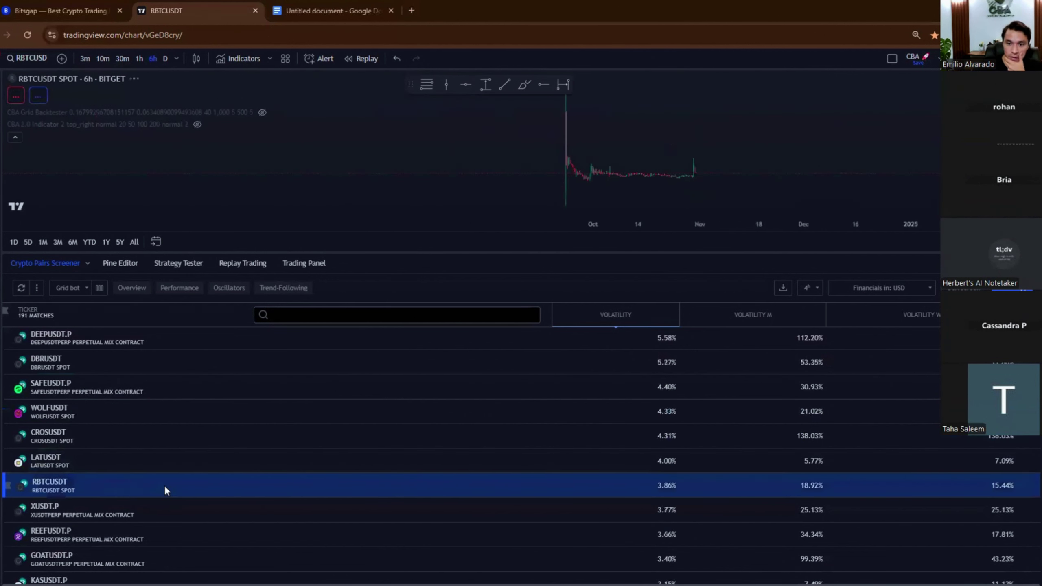
left_click(114, 460)
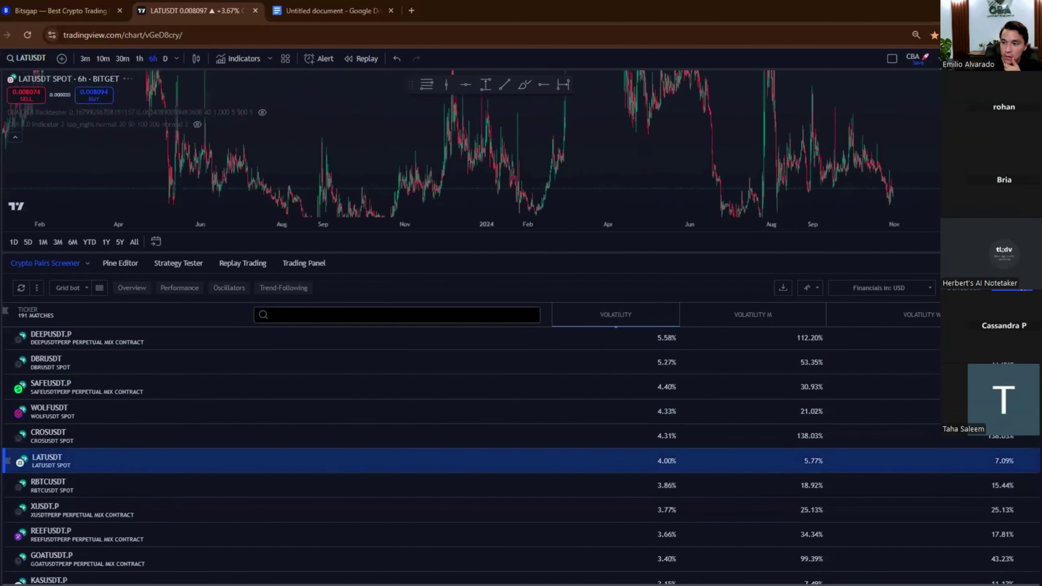
Collapse the Crypto Pairs Screener and examine LATUSDT's price history from 2022 to the present on the enlarged chart
left_click(1013, 263)
left_click_drag(1023, 370, 1025, 529)
scroll(437, 338, "down", 3)
left_click_drag(233, 326, 492, 338)
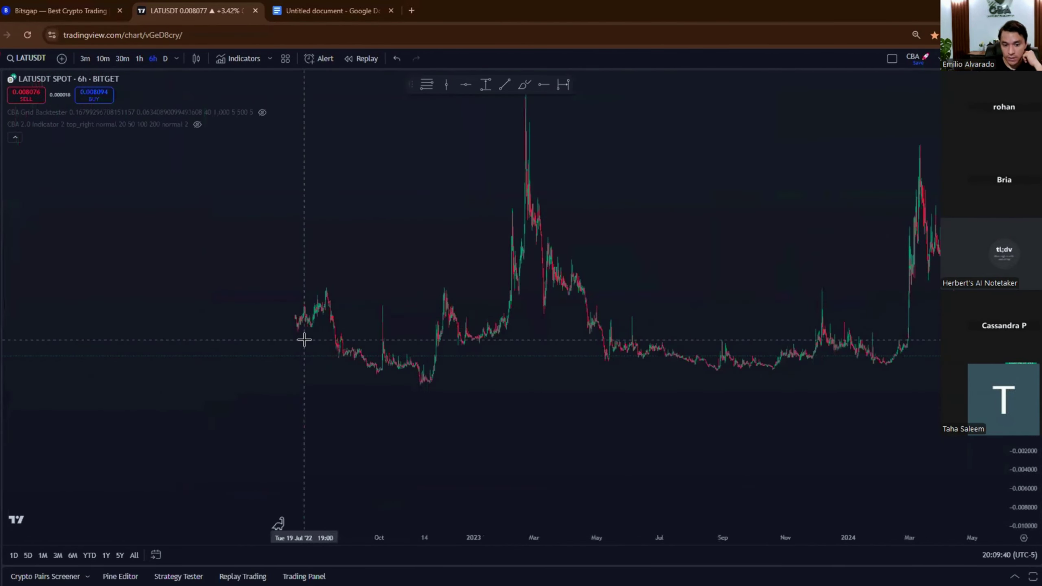
left_click_drag(738, 304, 396, 306)
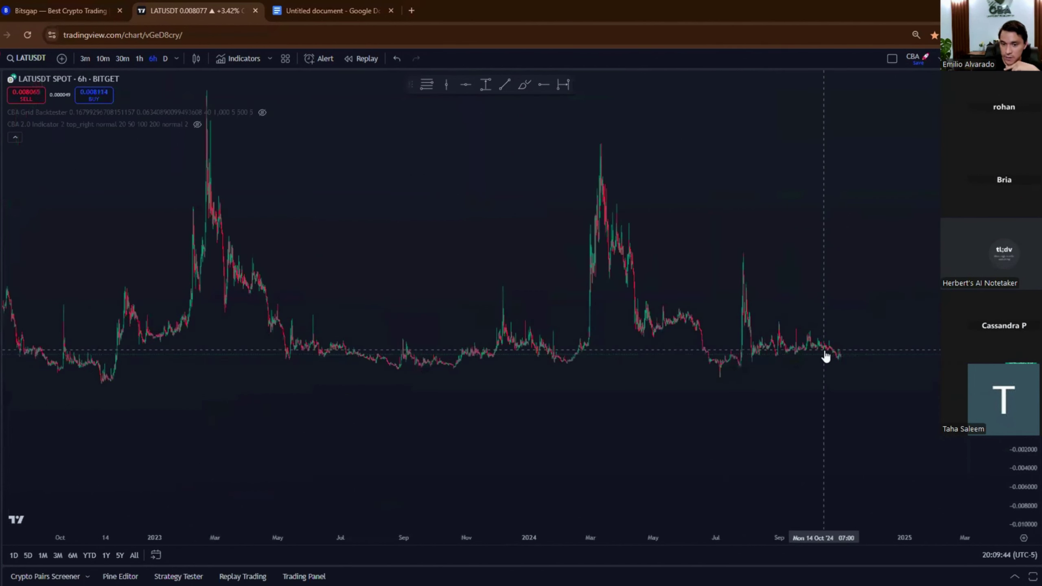
scroll(750, 270, "up", 4)
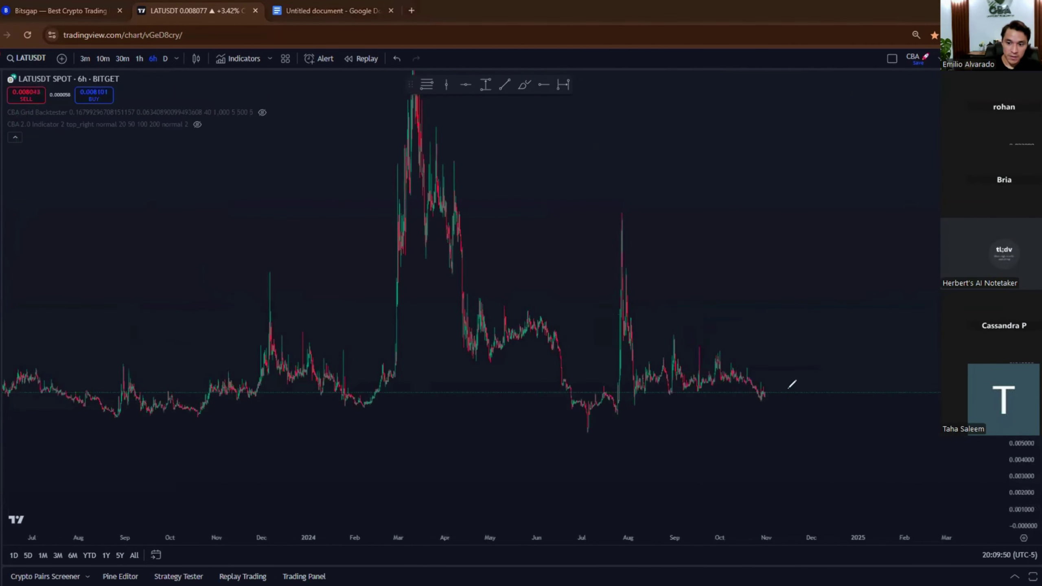
Circle LATUSDT's major price spikes and its current price with the annotation pen
left_click_drag(459, 117, 470, 108)
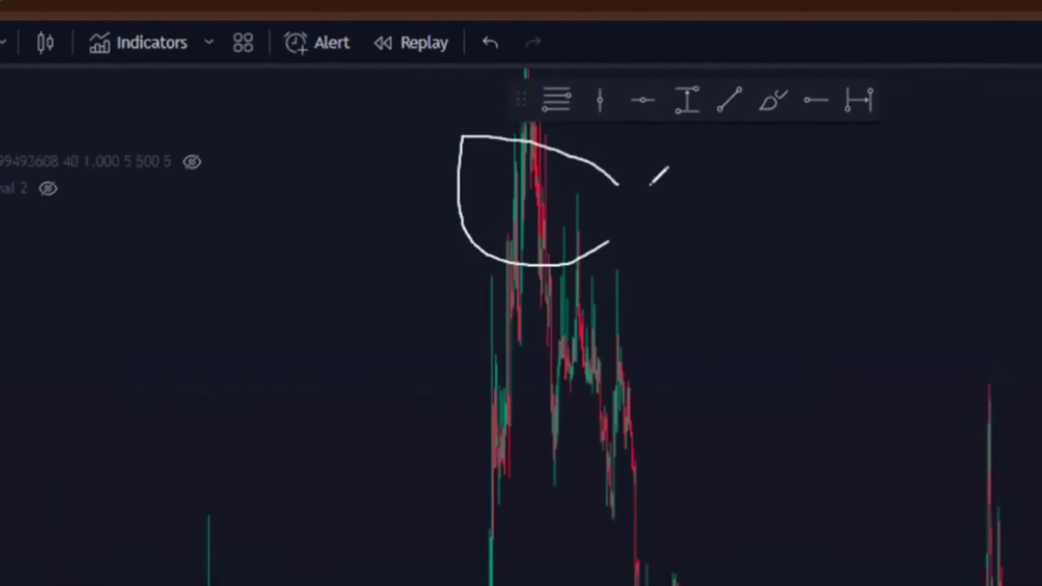
mouse_move(635, 230)
left_mouse_down()
mouse_move(634, 259)
mouse_move(620, 211)
left_mouse_up()
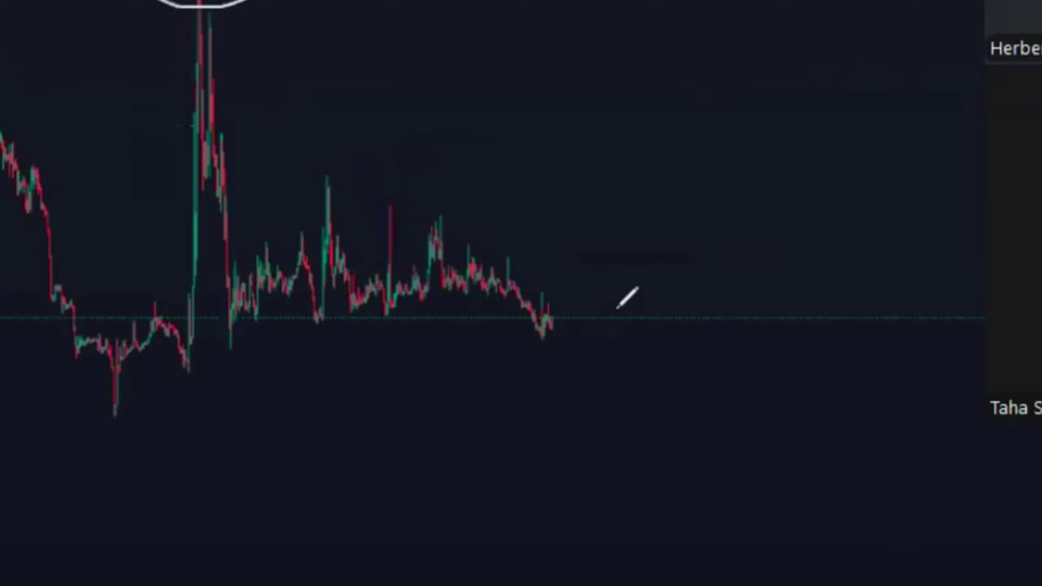
left_click_drag(612, 303, 604, 333)
left_click_drag(589, 277, 545, 264)
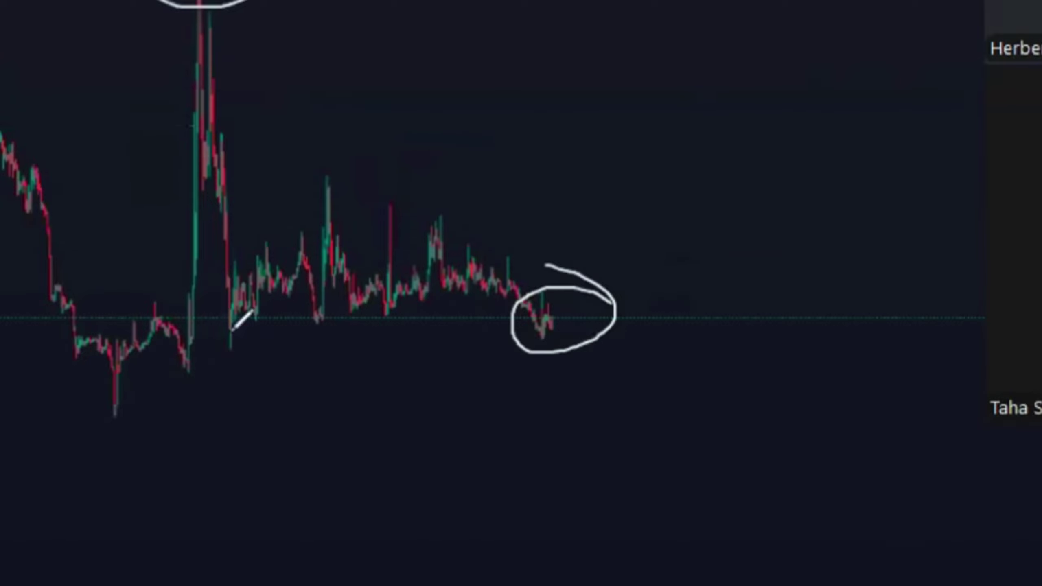
Measure LATUSDT's sideways price band from 23 June to 28 October 2024 and dismiss the measurement
left_click(46, 241, "shift")
left_click(586, 370)
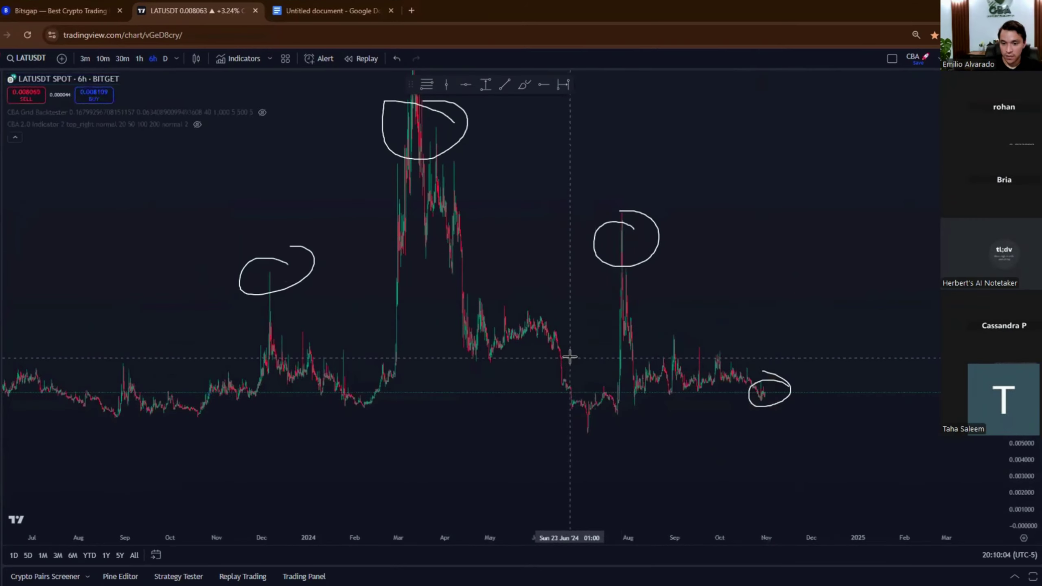
left_click(569, 356, "shift")
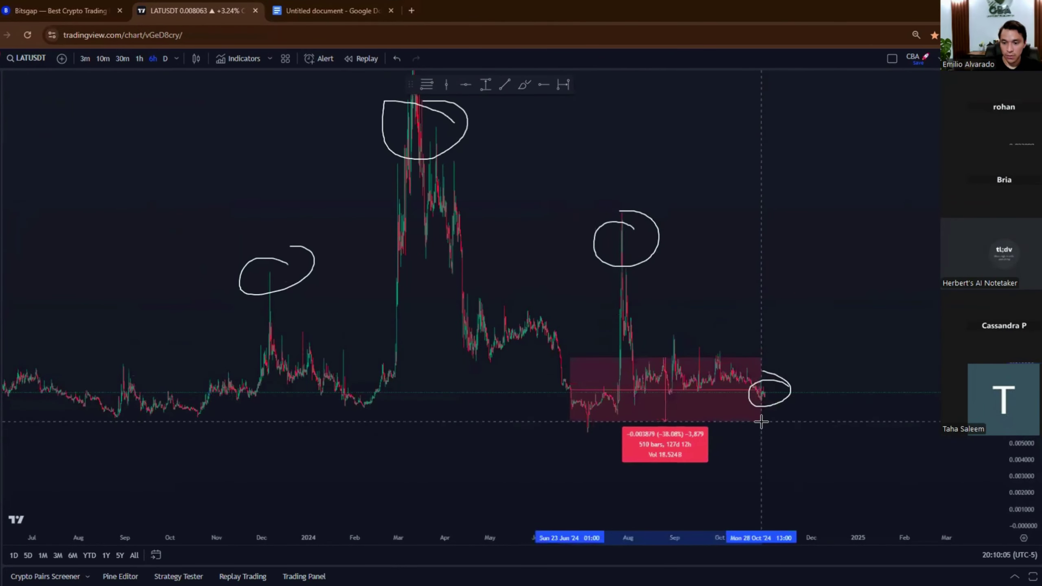
left_click(761, 420)
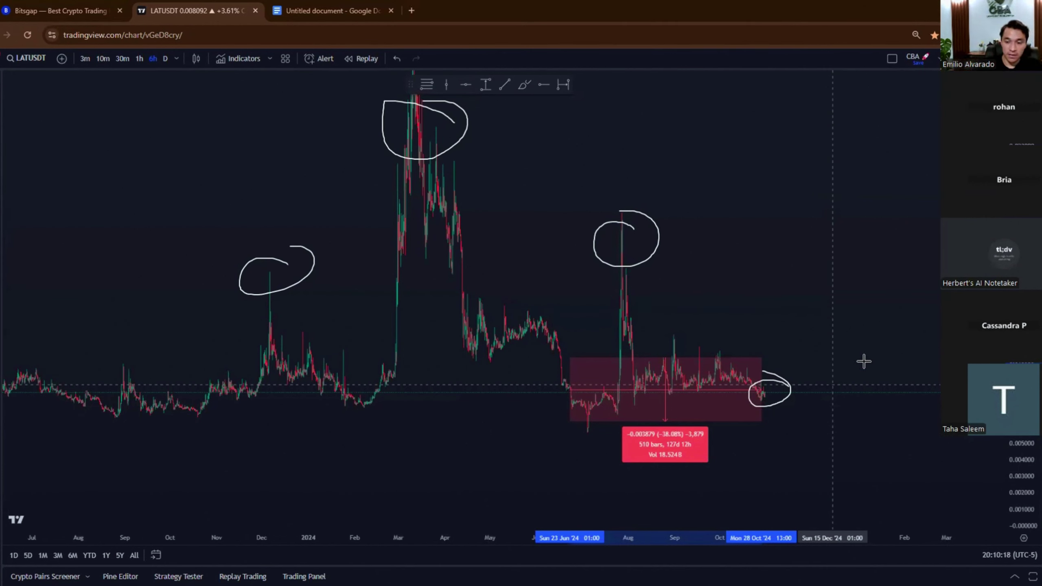
left_click(884, 353)
Show the CBA 2.0 Indicator on the LATUSDT chart and examine recent candles against its EMA lines
left_click(197, 125)
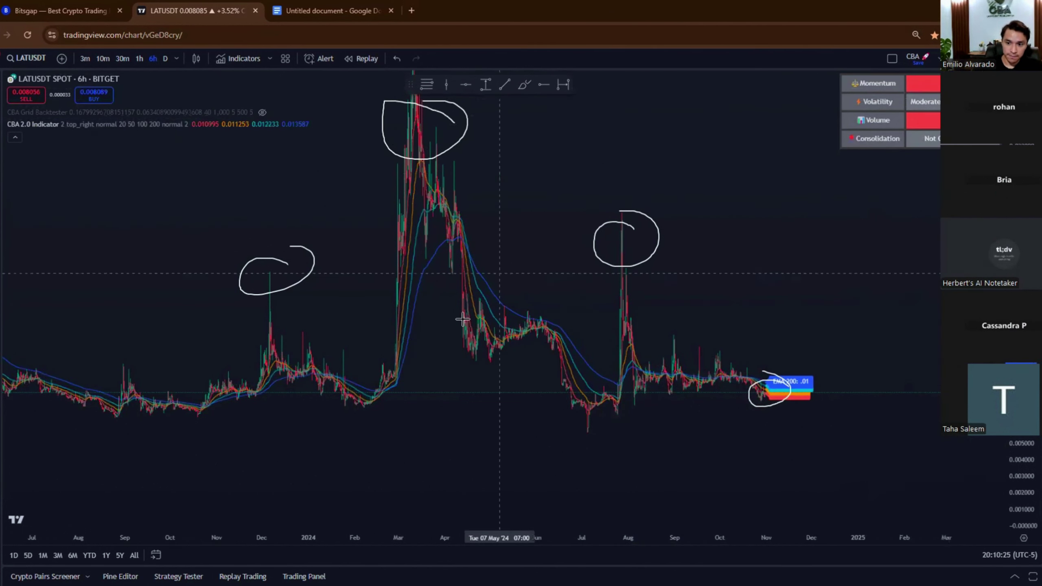
scroll(924, 392, "up", 10)
left_click_drag(924, 392, 778, 397)
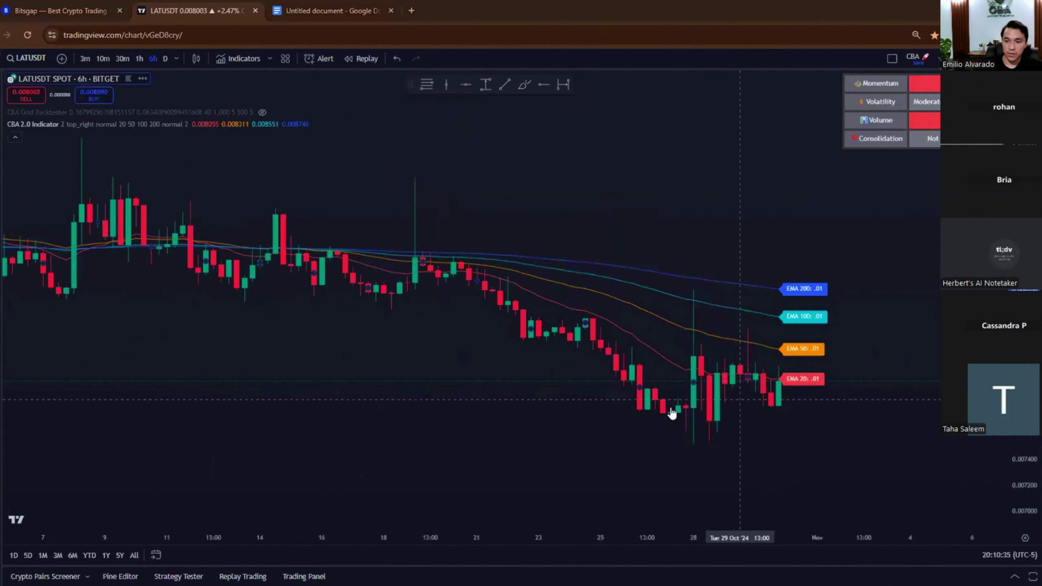
scroll(605, 417, "down", 5)
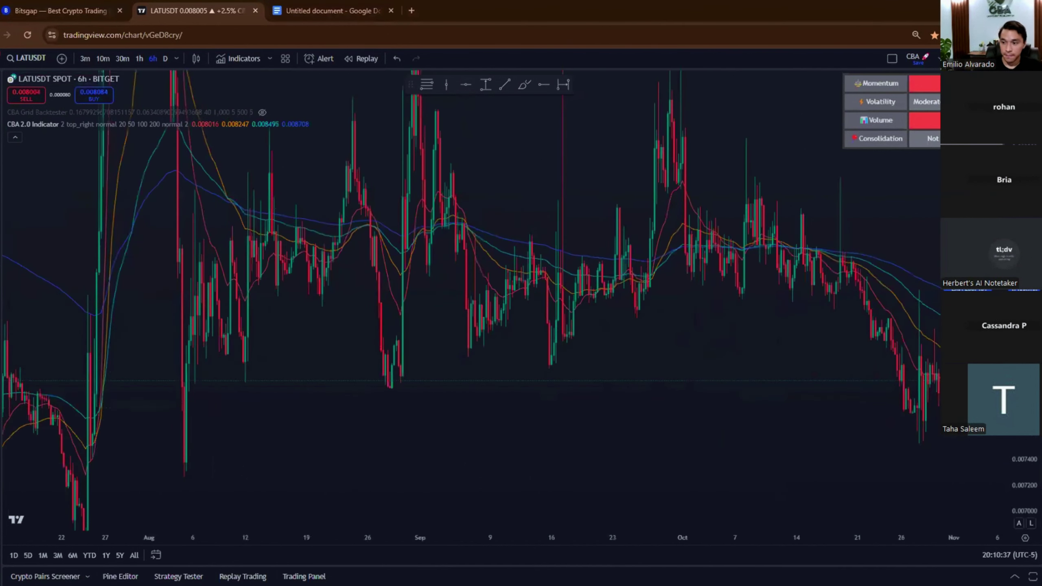
left_click_drag(1013, 308, 1012, 419)
Open coinmarketcap.com in a new browser tab, search for "lat" and open the PlatON coin page
key("ctrl+t")
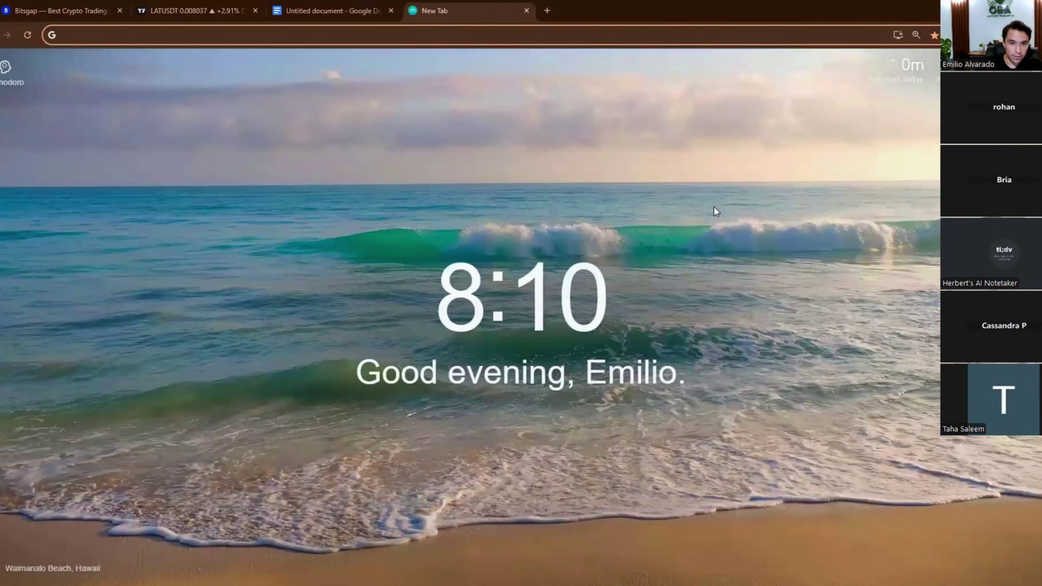
type("coinmarketcap.com")
key("Return")
left_click(883, 61)
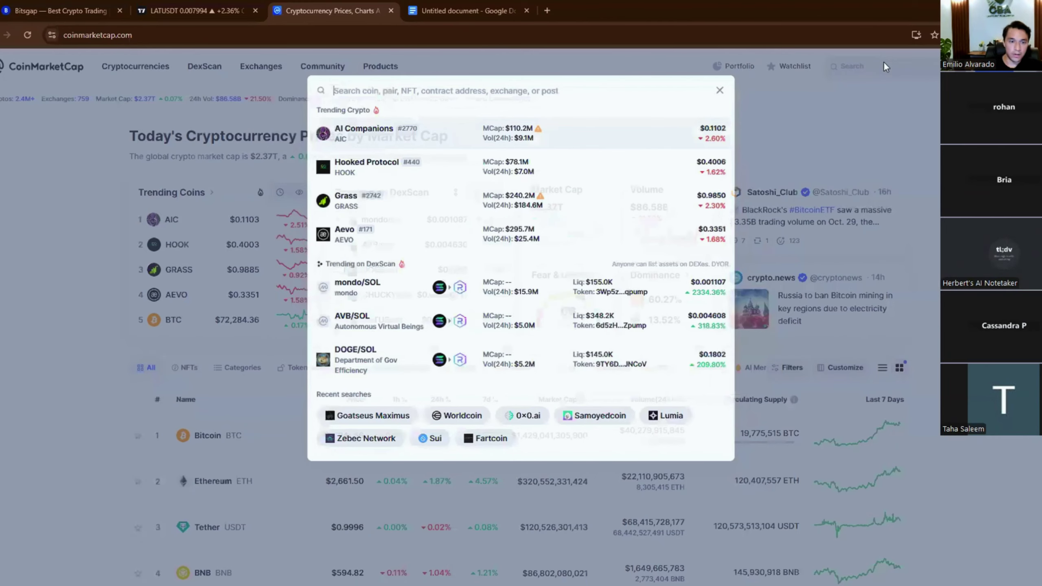
type("lat")
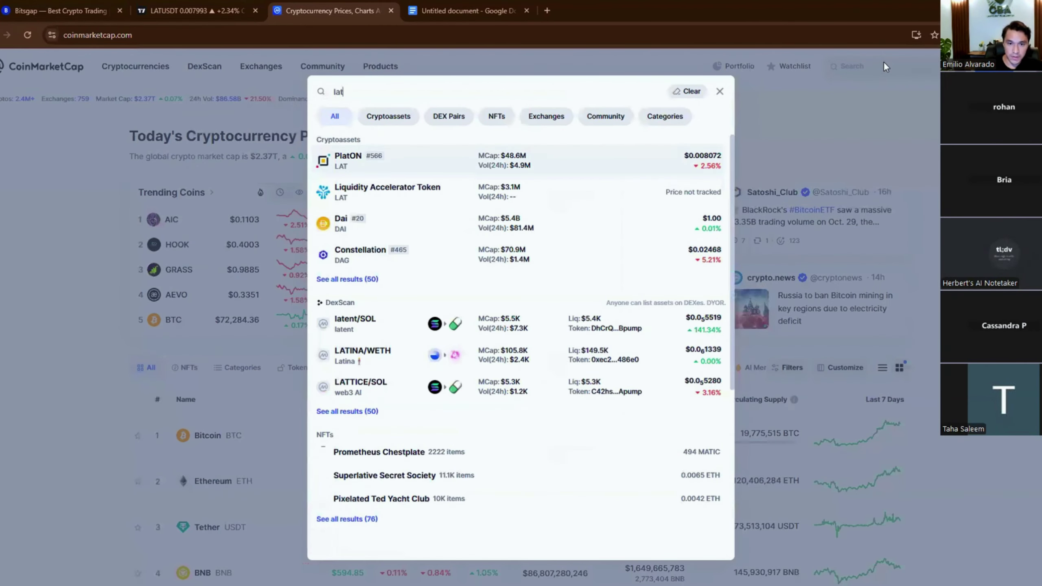
key("Return")
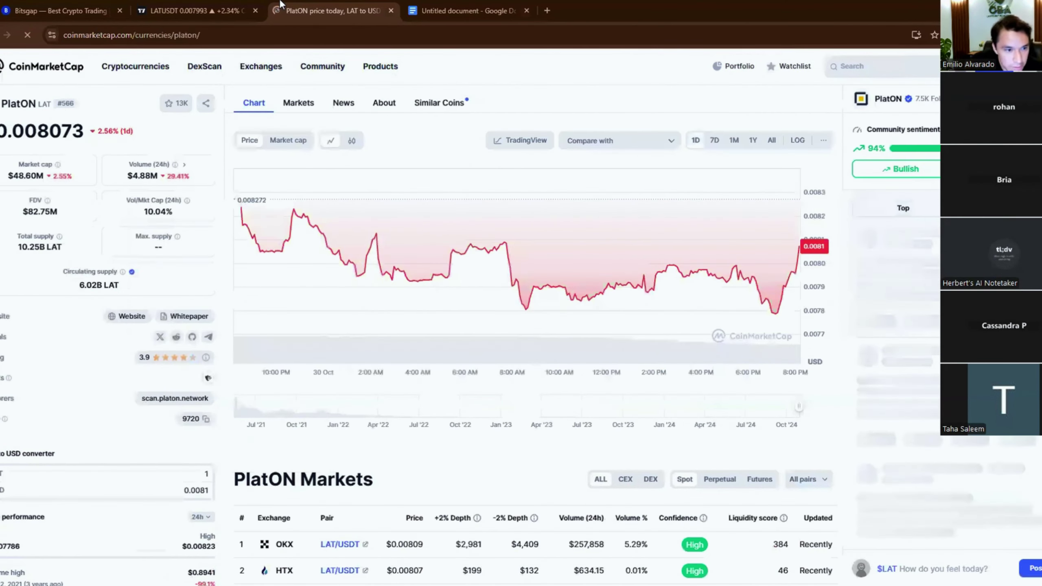
Highlight PlatON's market cap and review its all-time price chart, exchange markets, news and About section
double_click(21, 178)
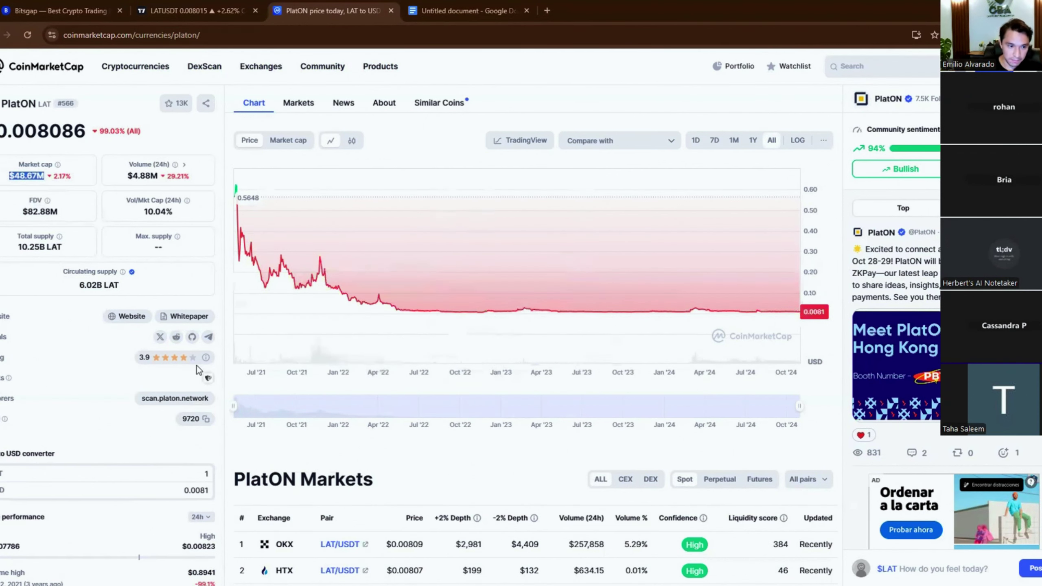
scroll(200, 365, "down", 10)
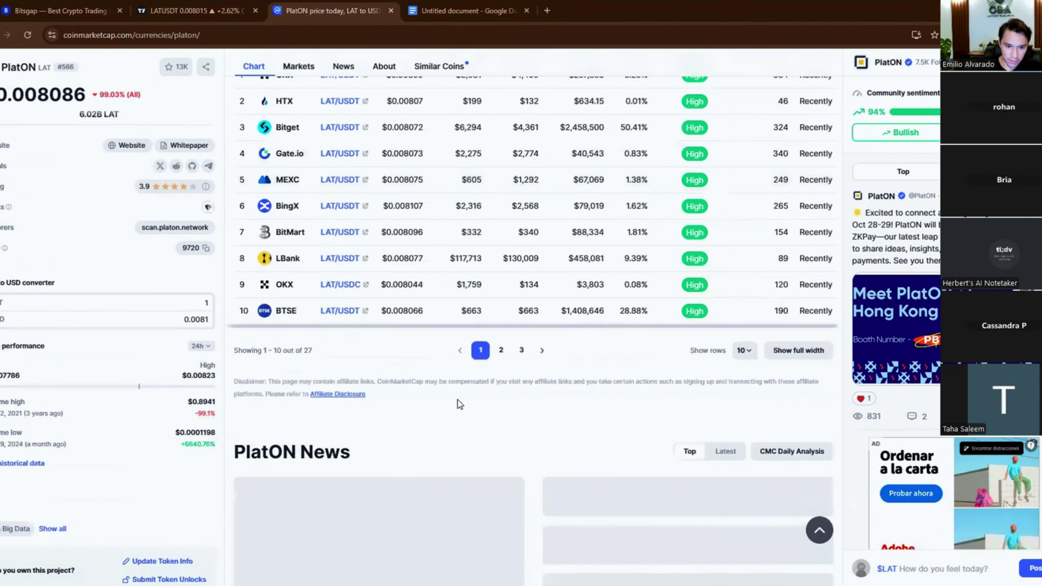
scroll(457, 399, "down", 9)
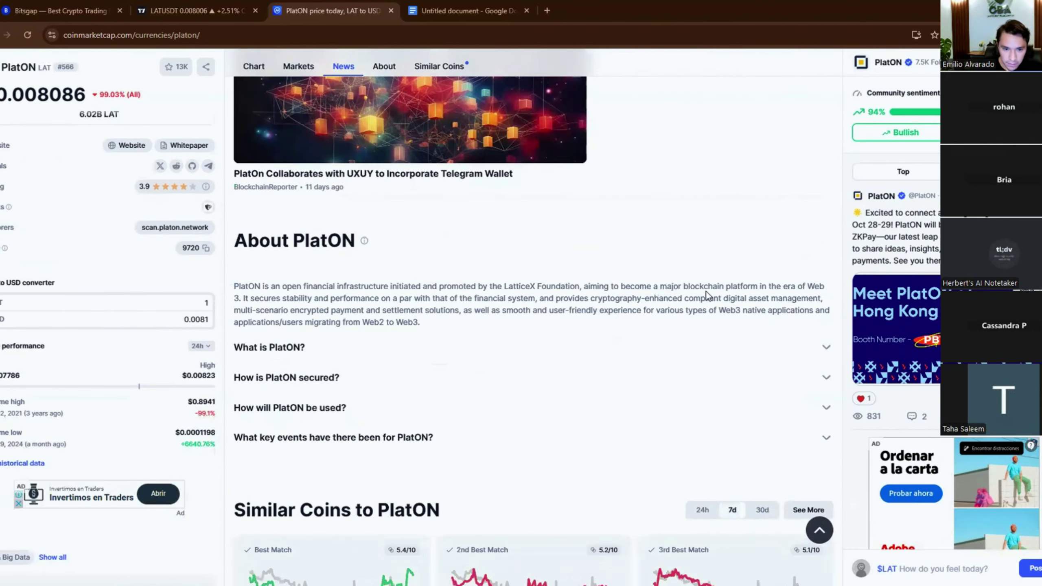
scroll(706, 291, "up", 14)
scroll(514, 212, "up", 5)
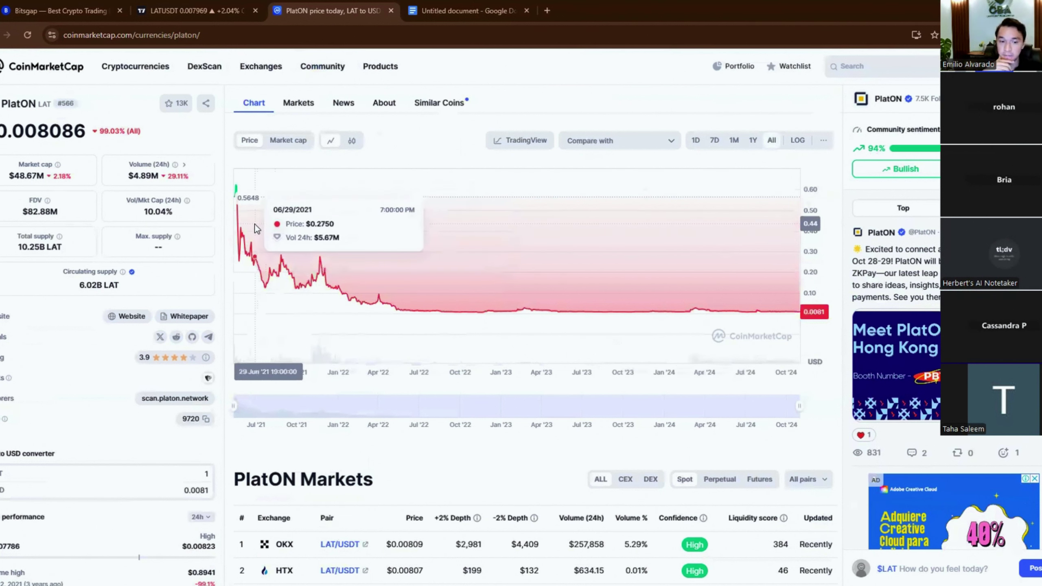
Highlight PlatON's percentage changes from its all-time high and all-time low in the price performance section
scroll(212, 423, "down", 4)
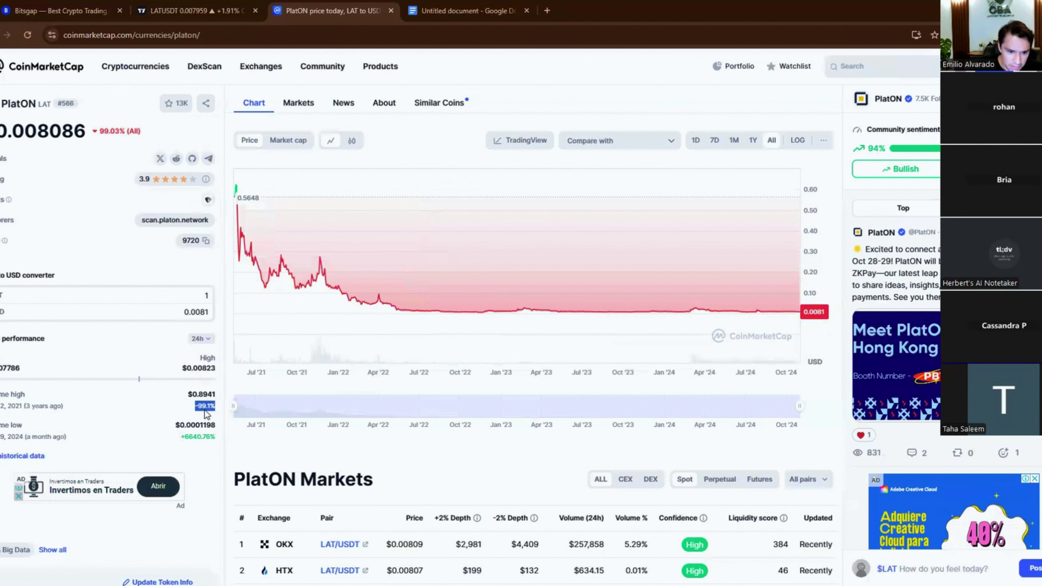
double_click(204, 410)
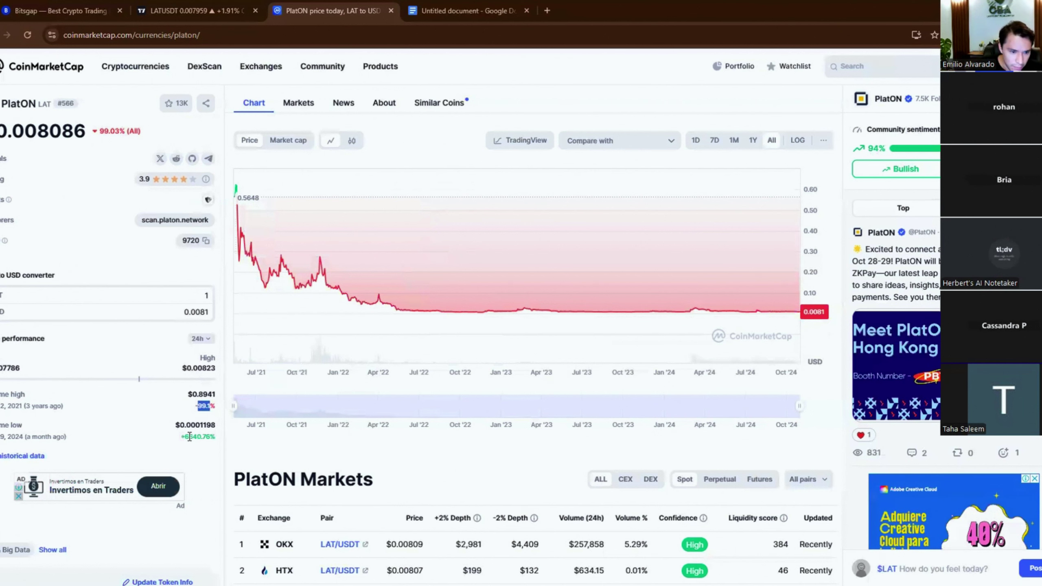
left_click_drag(181, 436, 221, 438)
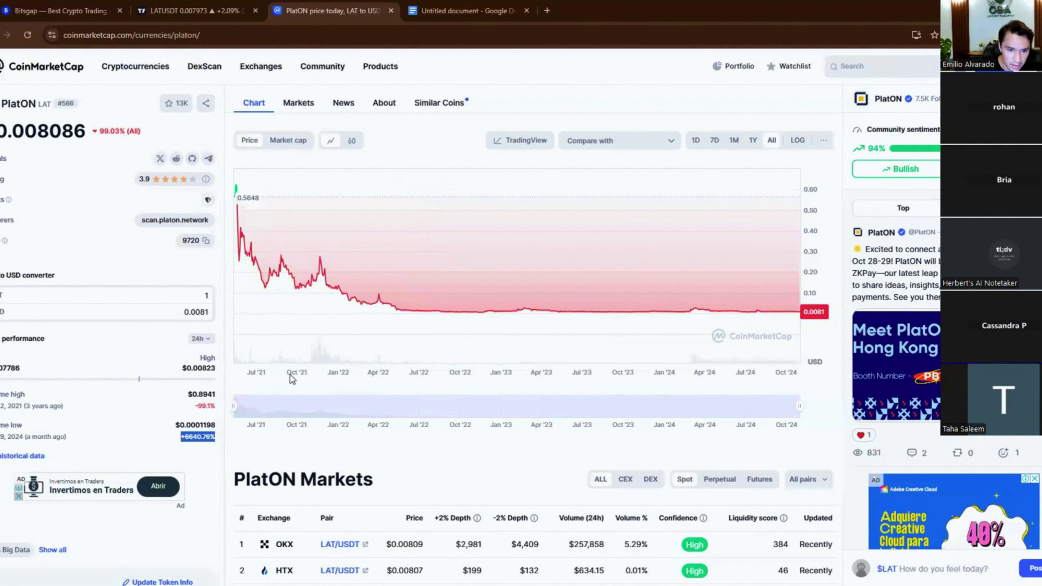
Clear the highlight and review PlatON's all-time price chart and the rest of the page down to the similar coins
left_click(208, 400)
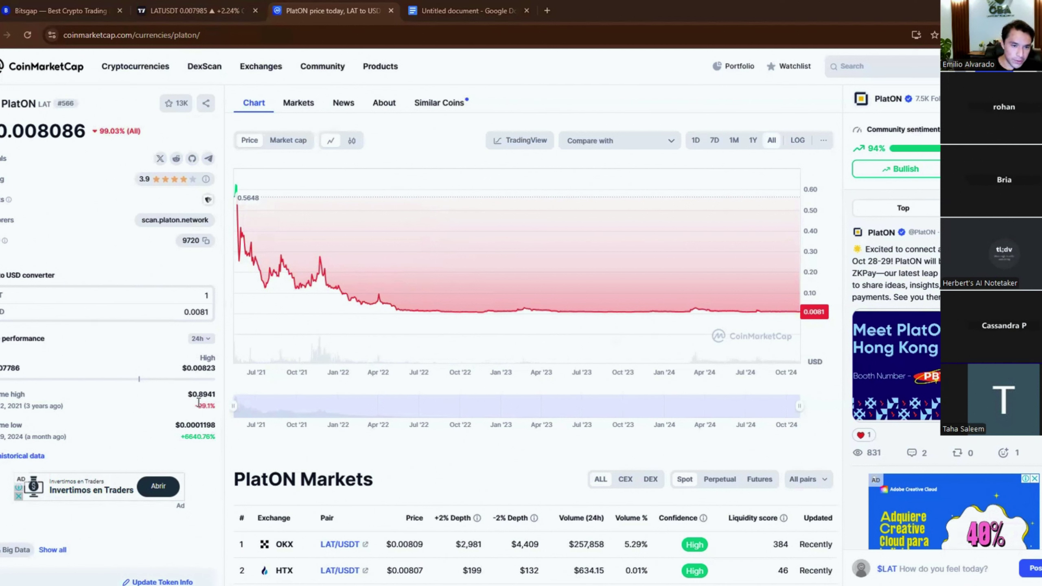
mouse_move(377, 290)
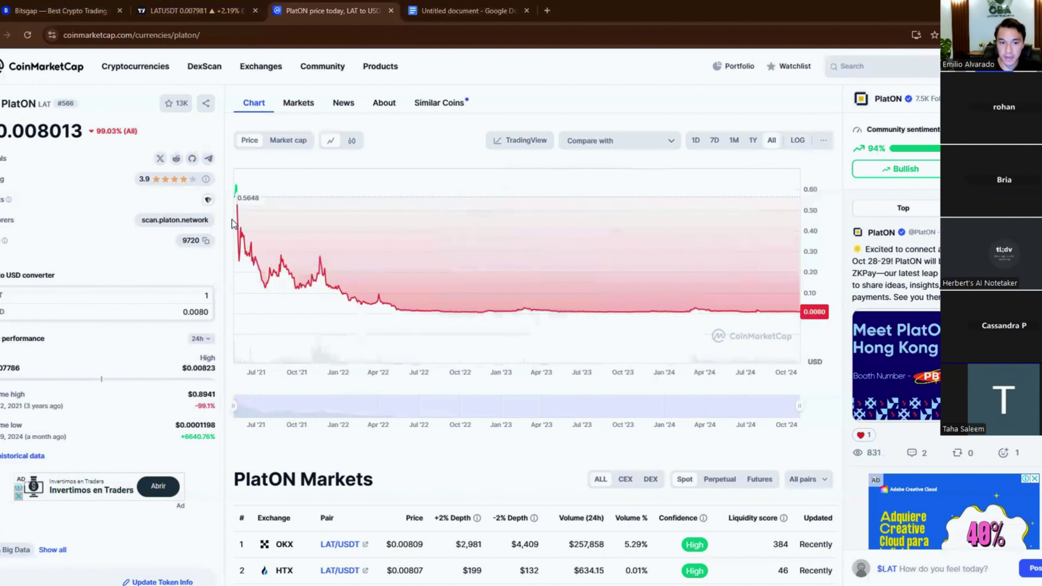
scroll(419, 432, "down", 1)
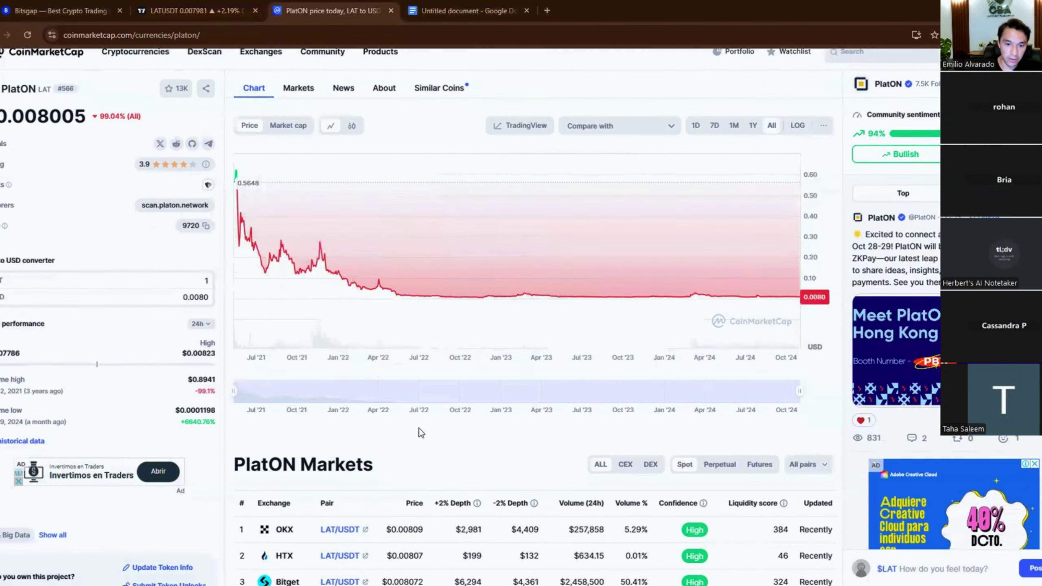
scroll(421, 432, "down", 15)
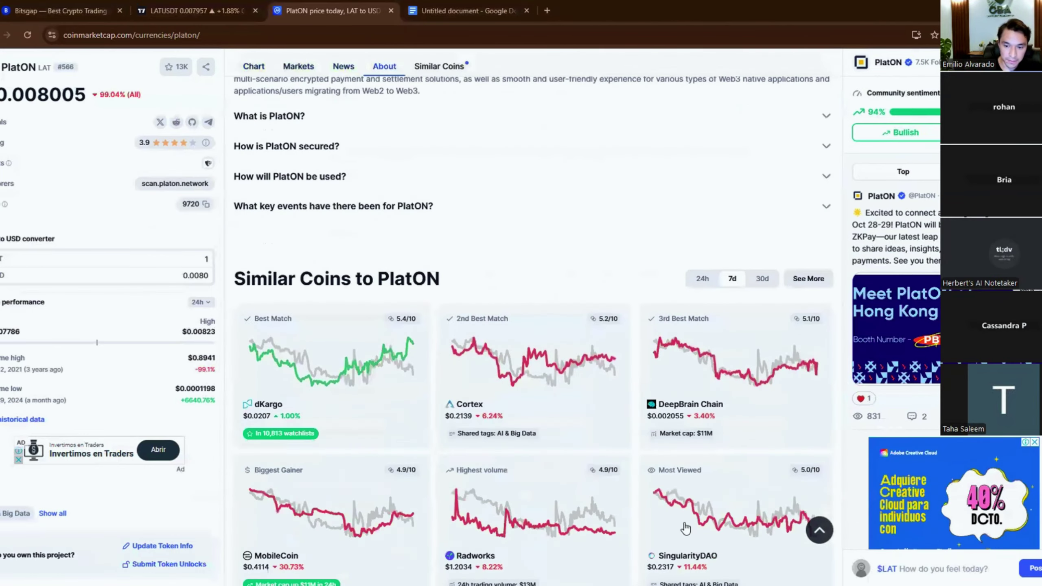
Return to the LATUSDT chart on TradingView and compress its price scale to examine the price history from late 2023 onward
key("ctrl+shift+Tab")
left_click_drag(646, 295, 503, 342)
scroll(502, 342, "down", 10)
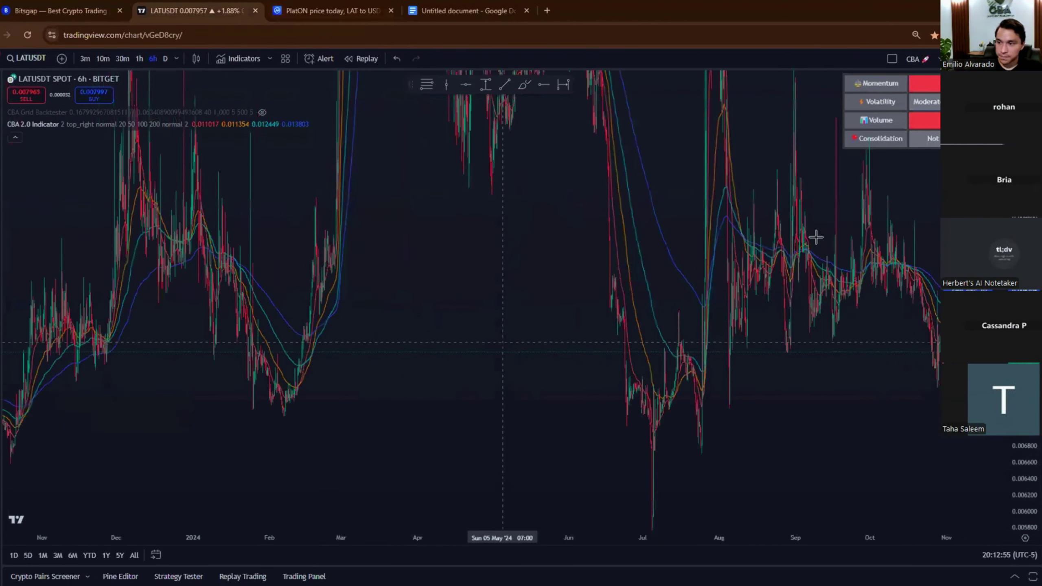
left_click_drag(1013, 237, 1013, 377)
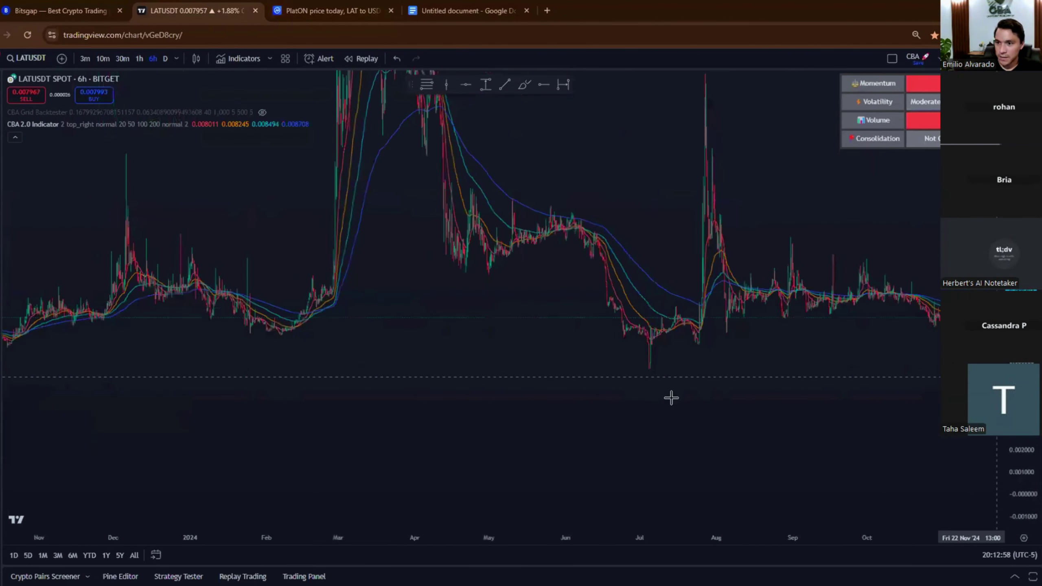
In the Google Docs notes, add a timing item under Confirmations and convert the lettered sub-items into checklists
left_click(467, 11)
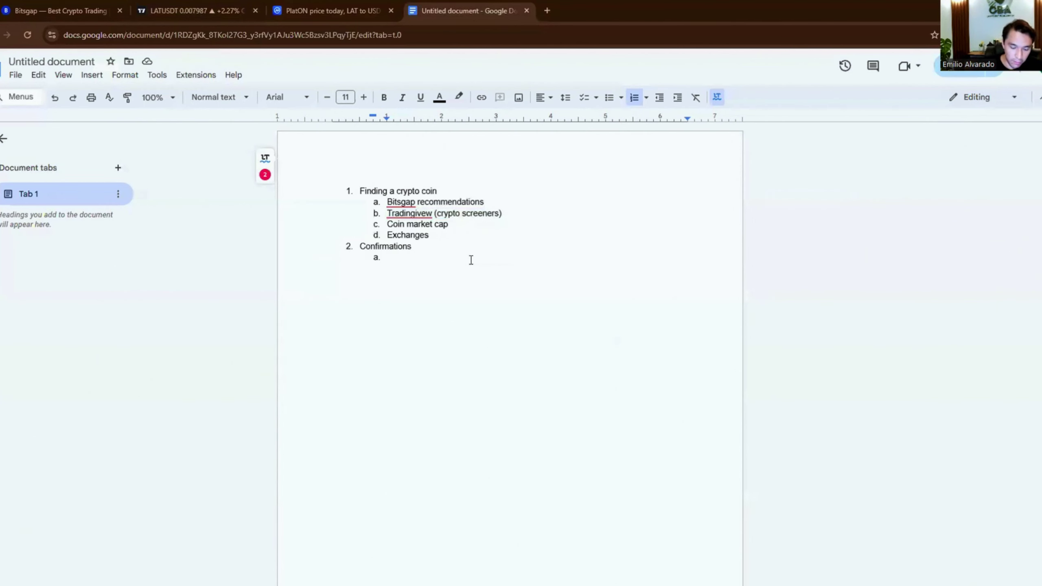
type("timining")
key("ctrl+shift+9")
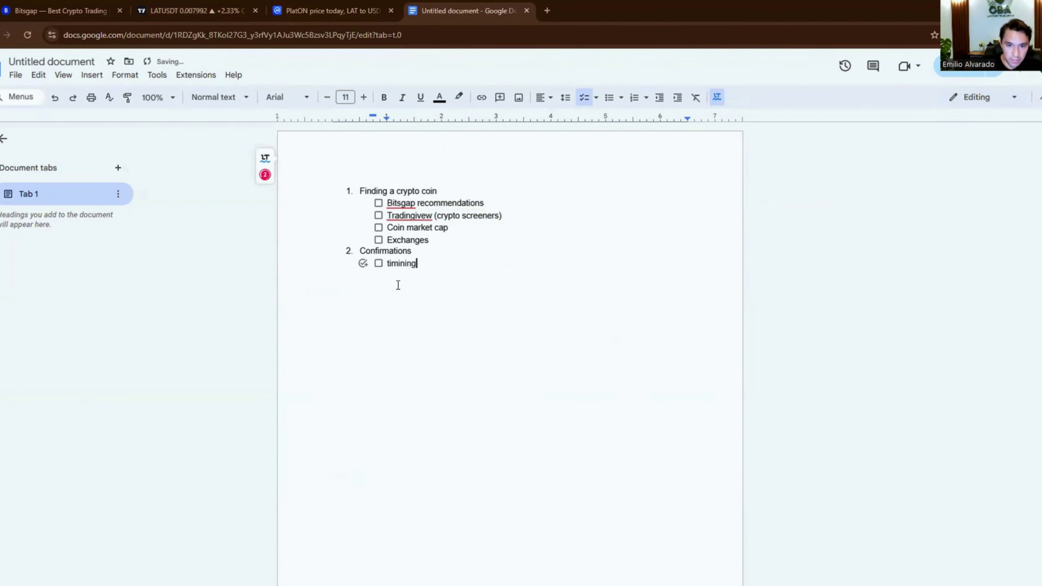
key("Return")
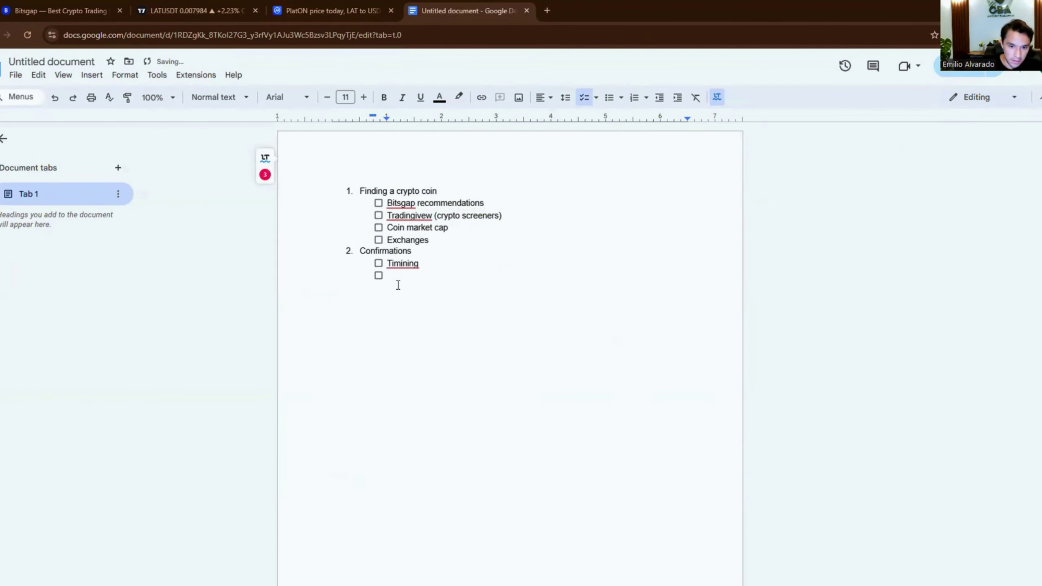
Replace the misspelled timing item with "Trading Time" and add a "Profitability" checklist item below it
left_click(400, 251)
left_click(402, 263)
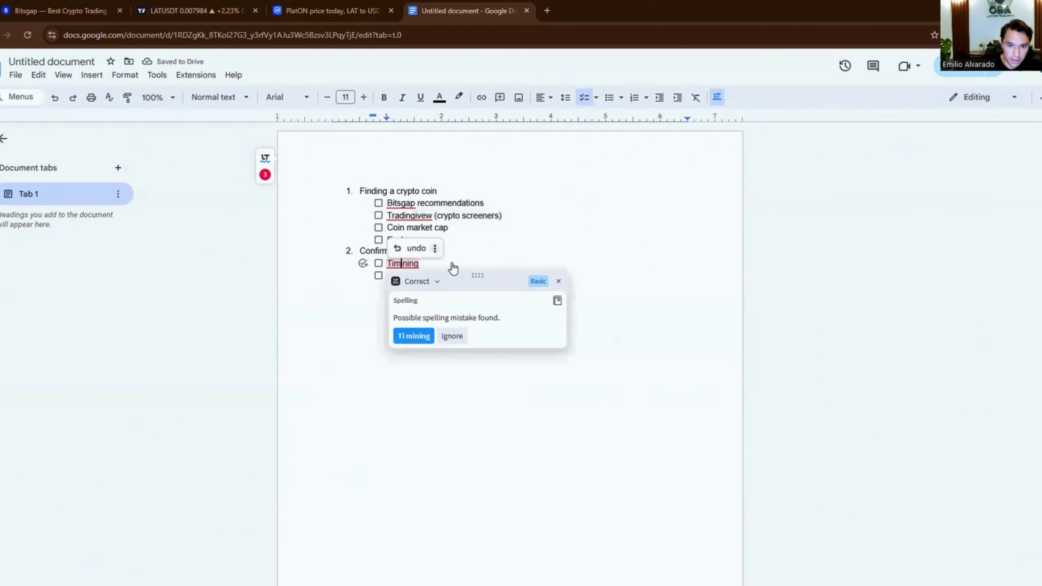
left_click(434, 248)
left_click(420, 267)
left_click(416, 271)
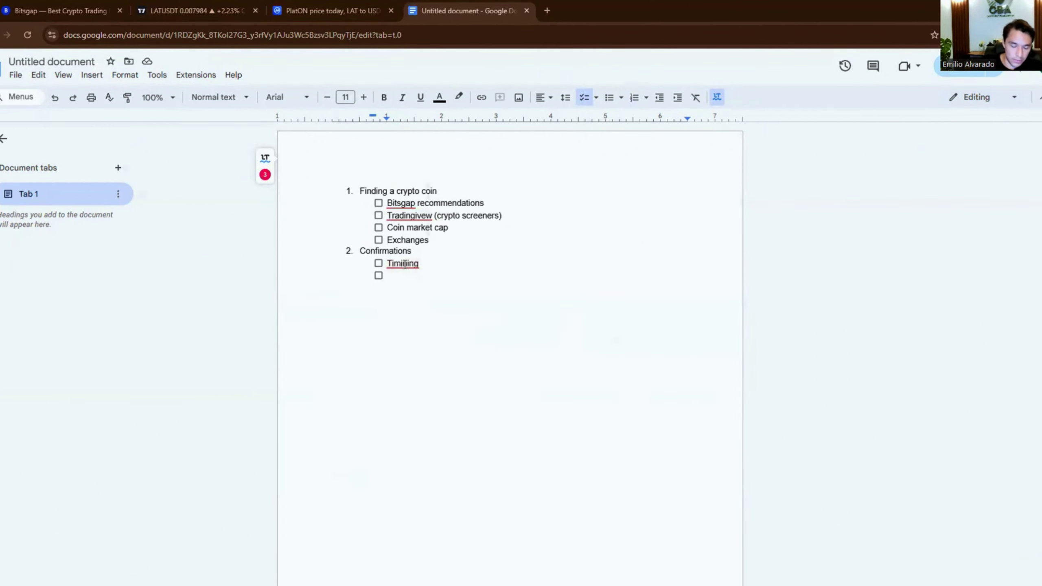
type("Profitability")
key("Return")
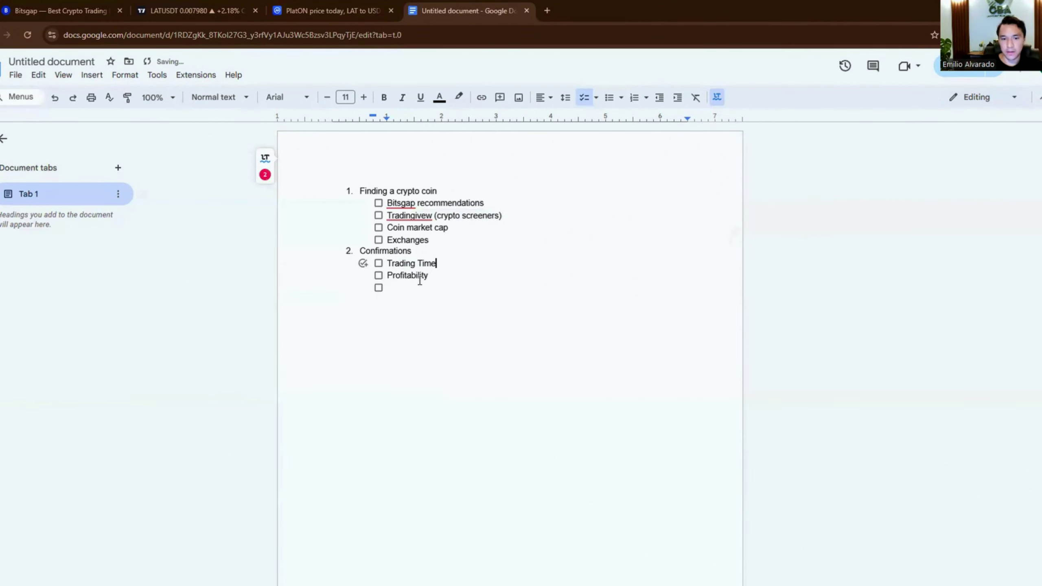
Add the checklist item "Purpose of the coin and value." under Confirmations, and check off that item and Trading Time
left_click(400, 292)
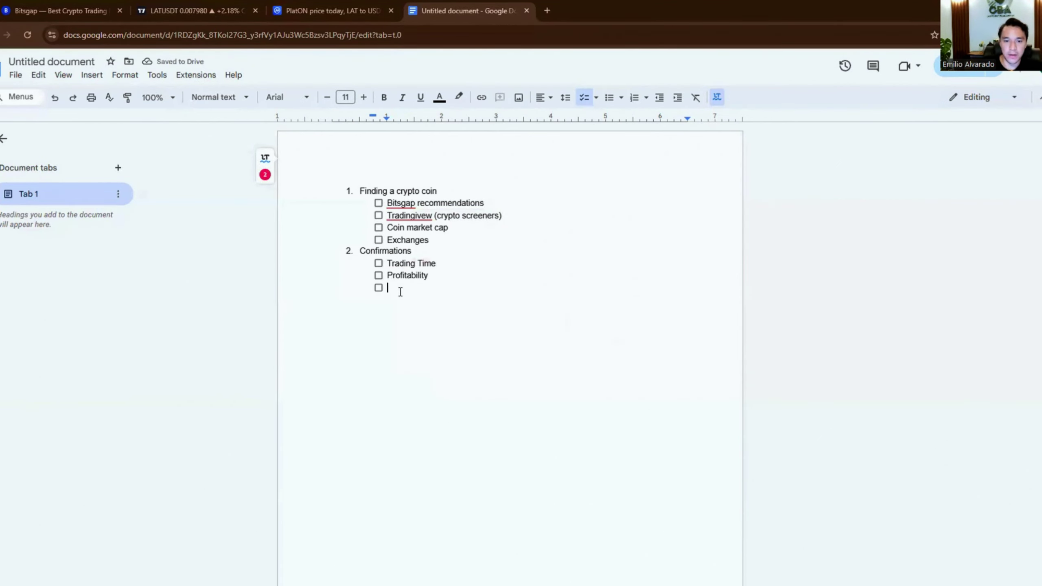
type("Purpose ")
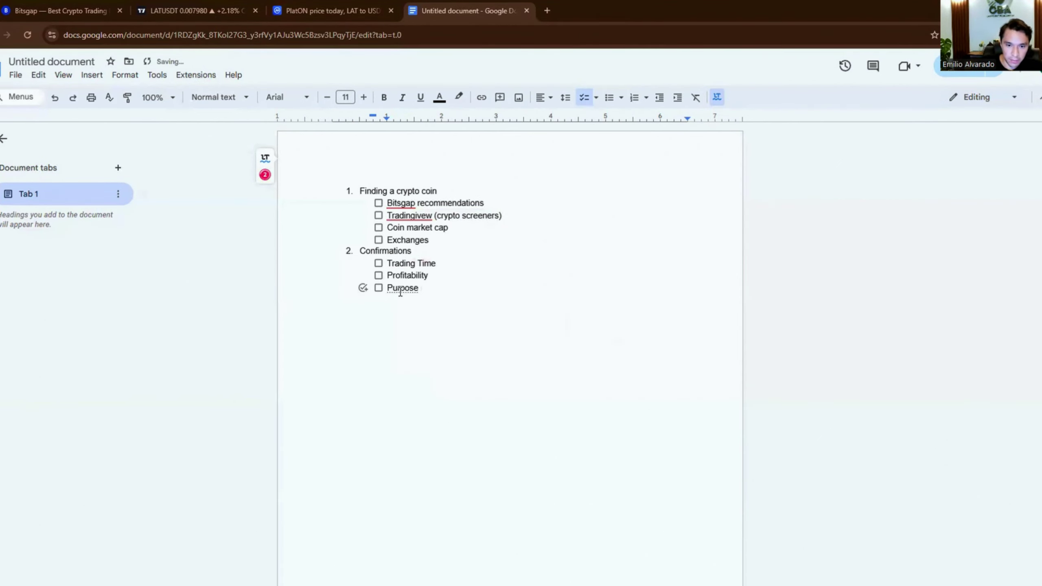
type("of the coin anv")
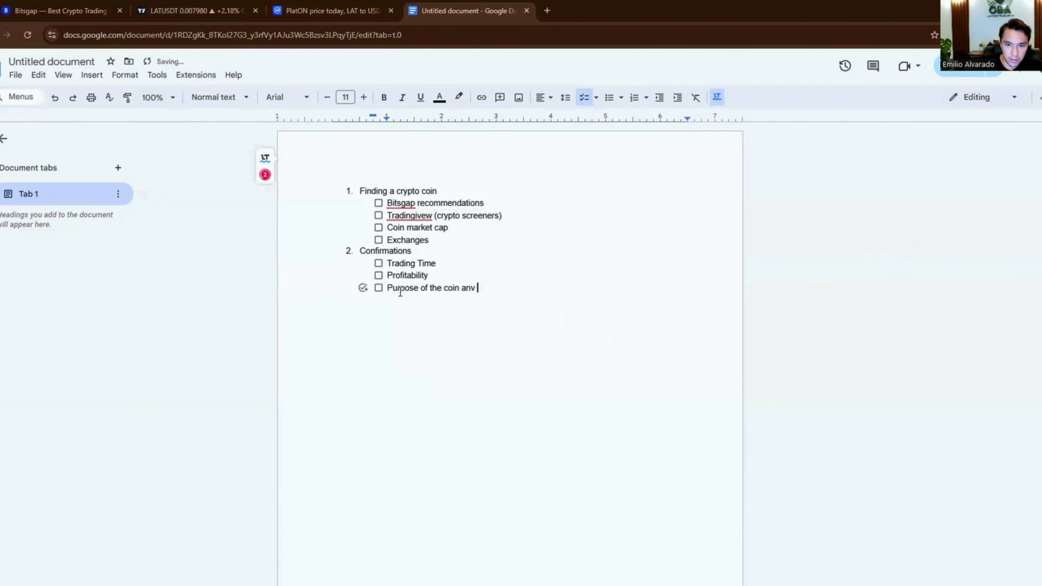
key("BackSpace")
type("d value.")
left_click(377, 288)
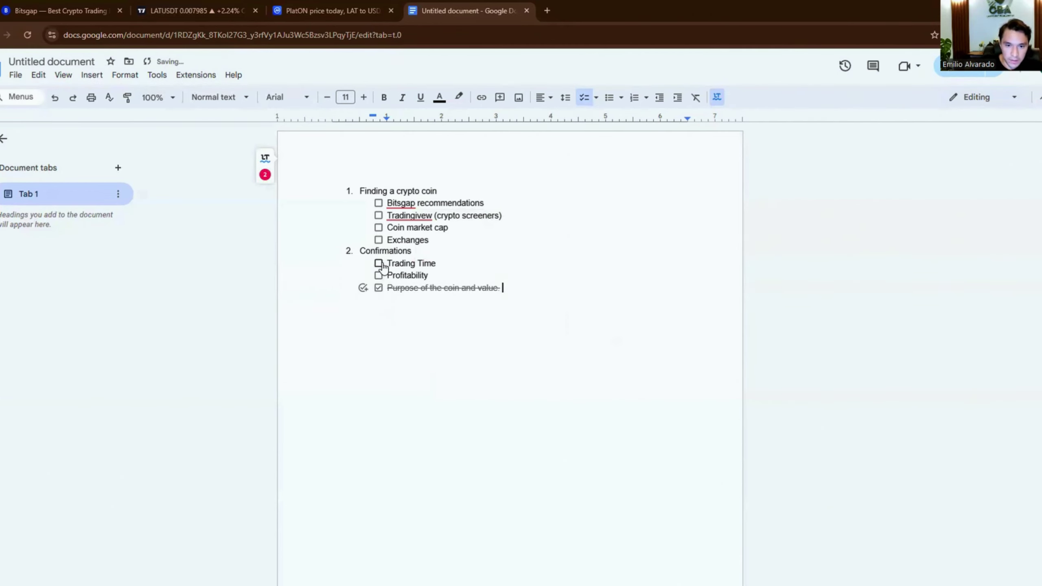
left_click(379, 264)
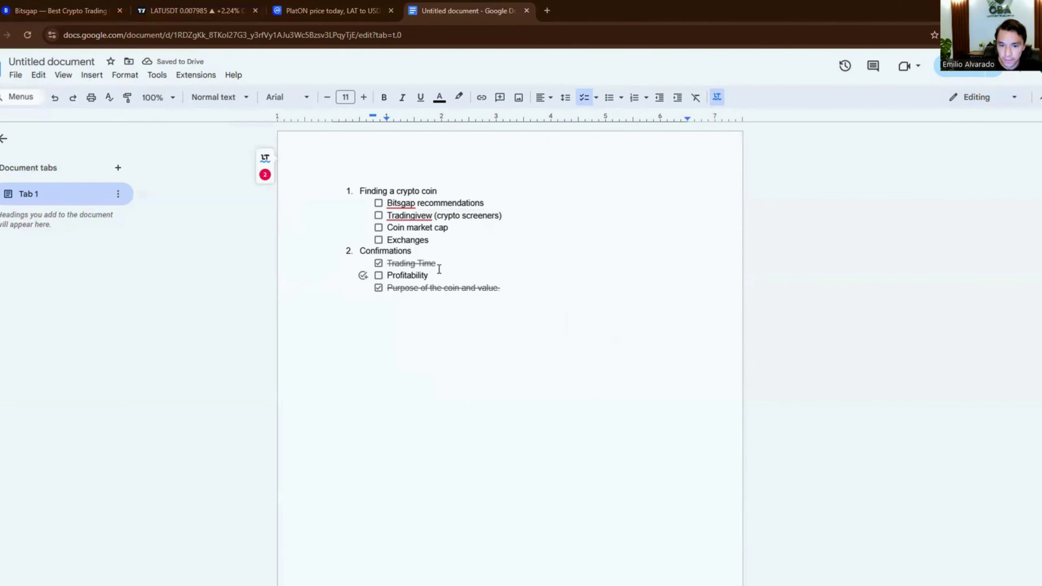
Extend the Profitability item to read "Profitability of the coin -> CBA Grid Backtester."
left_click(440, 269)
type("of the coin")
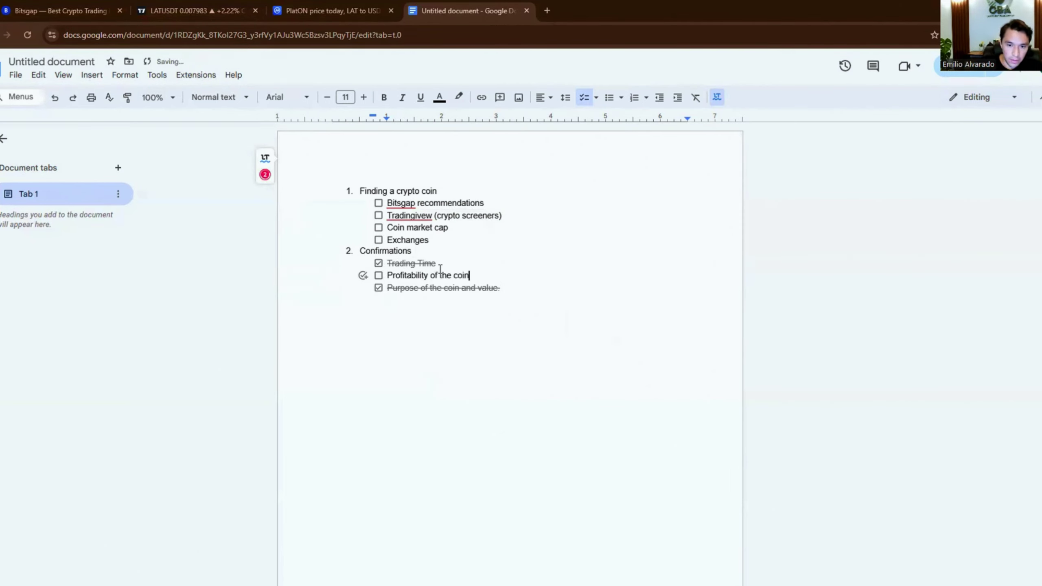
type("> CBA Gr")
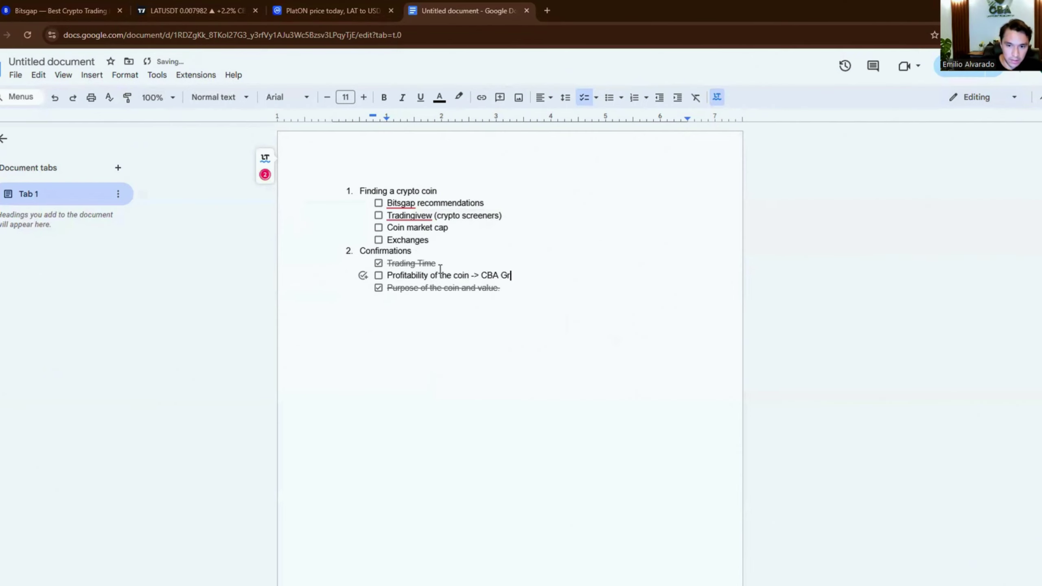
type("id Backtester.")
left_click(475, 277)
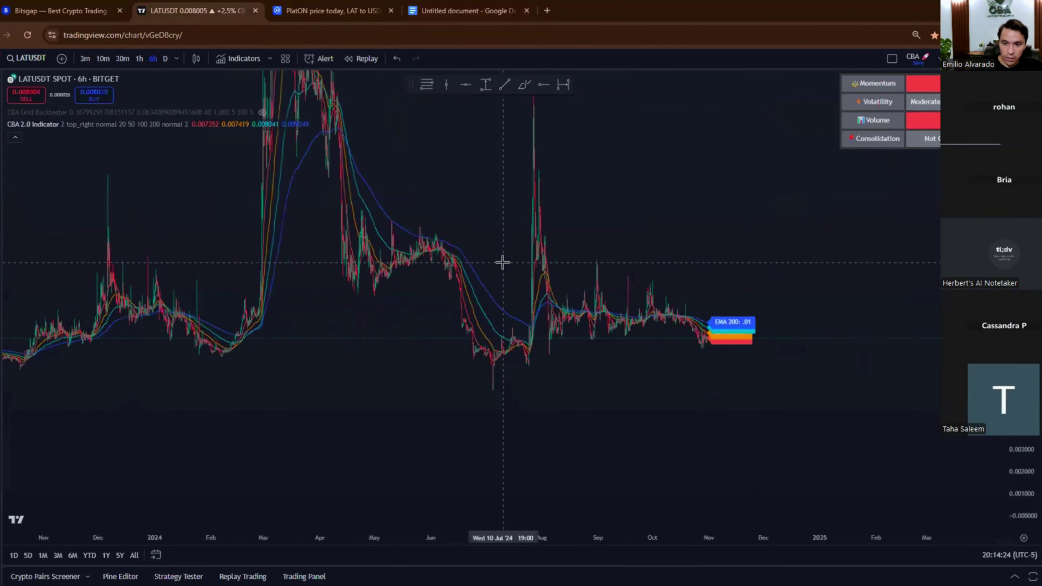
On TradingView's LATUSDT chart, measure the sideways price range from 27 June to about 30 October 2024
scroll(502, 262, "up", 2)
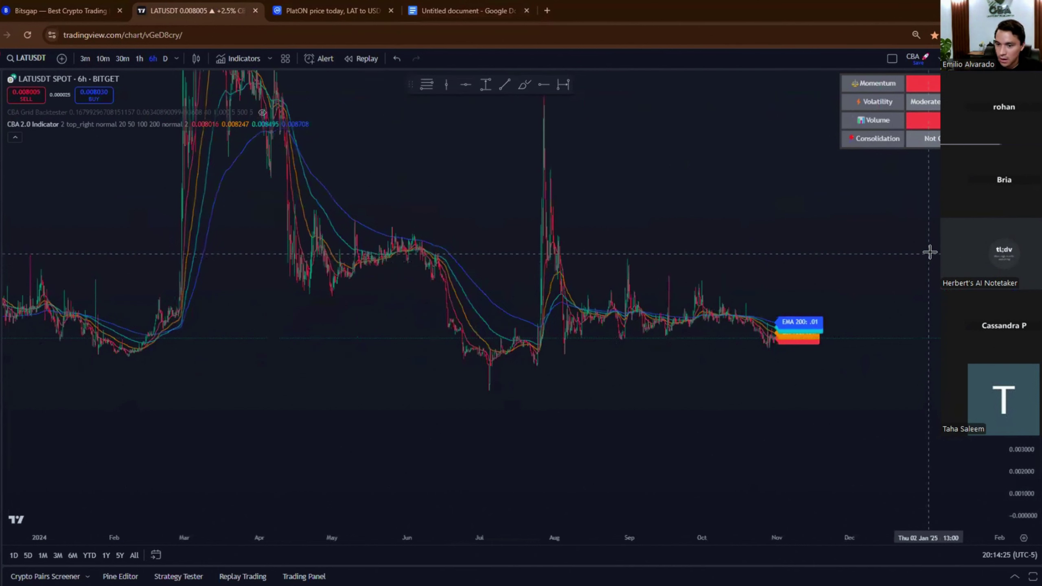
scroll(600, 256, "up", 2)
left_click(185, 243, "shift")
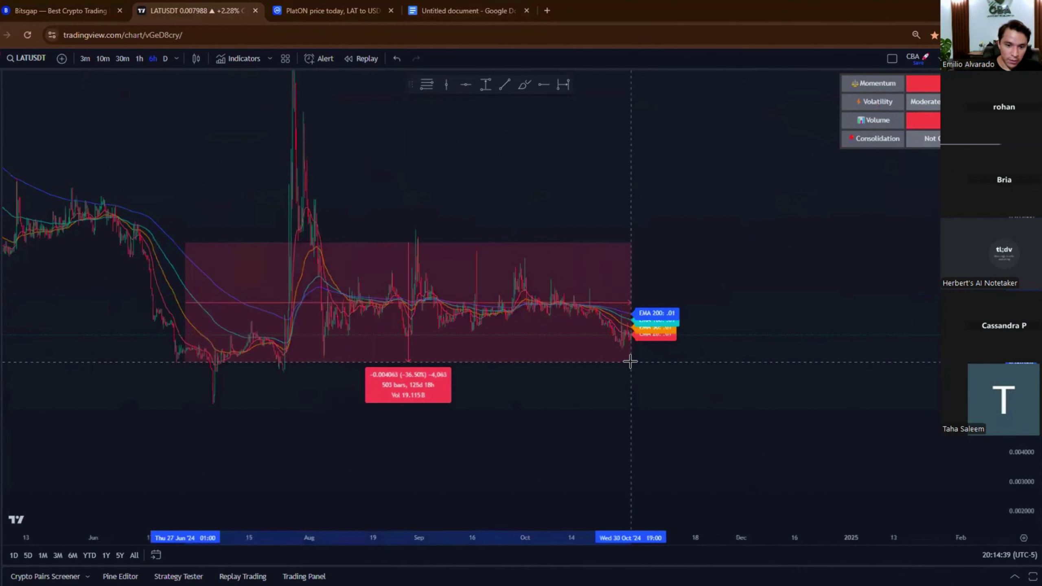
left_click(630, 384)
left_click_drag(609, 448, 647, 432)
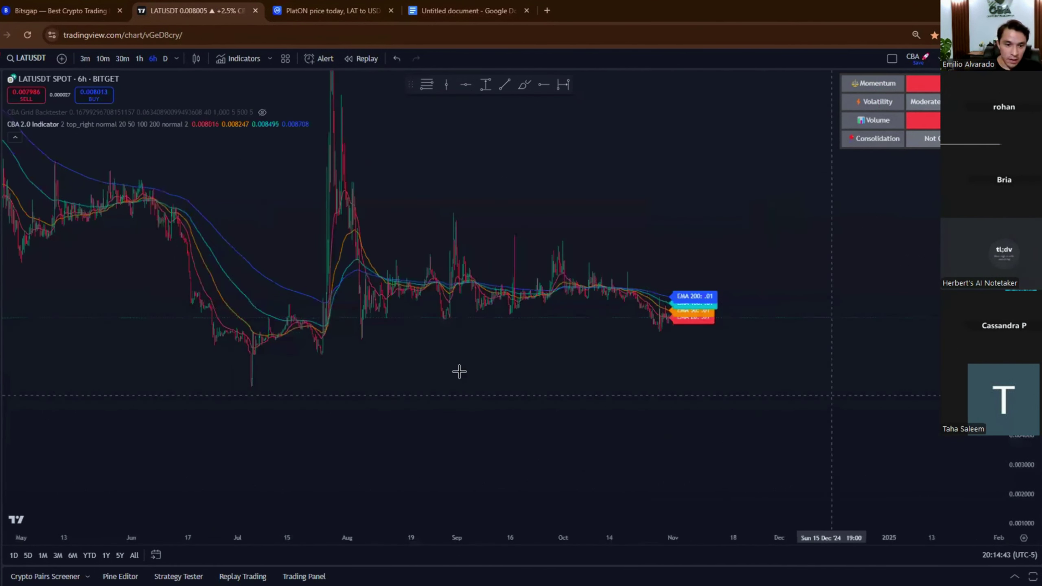
Measure the wider LATUSDT price range from 18 April to 10 November 2024
scroll(576, 394, "down", 5)
left_click(258, 240, "shift")
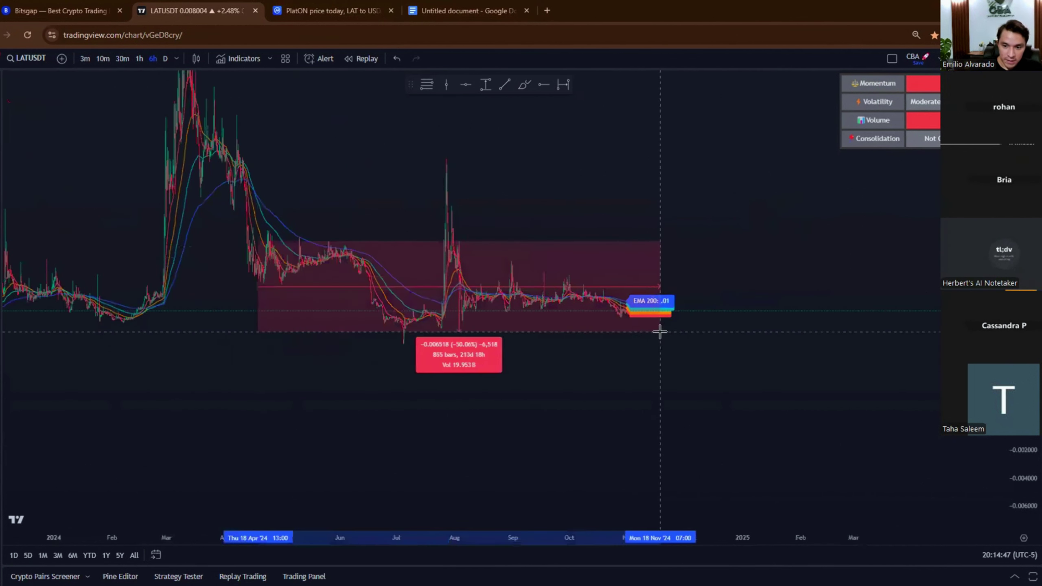
left_click(646, 341)
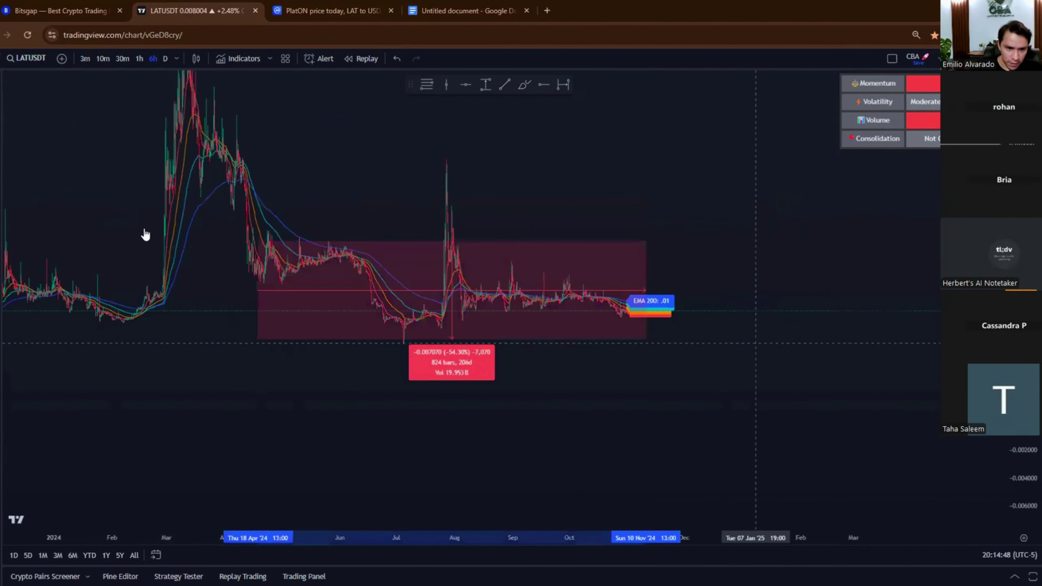
Measure the LATUSDT price decline from 1 June to about 7 July 2024, and clear the measurement
scroll(145, 235, "up", 3)
left_click(275, 205, "shift")
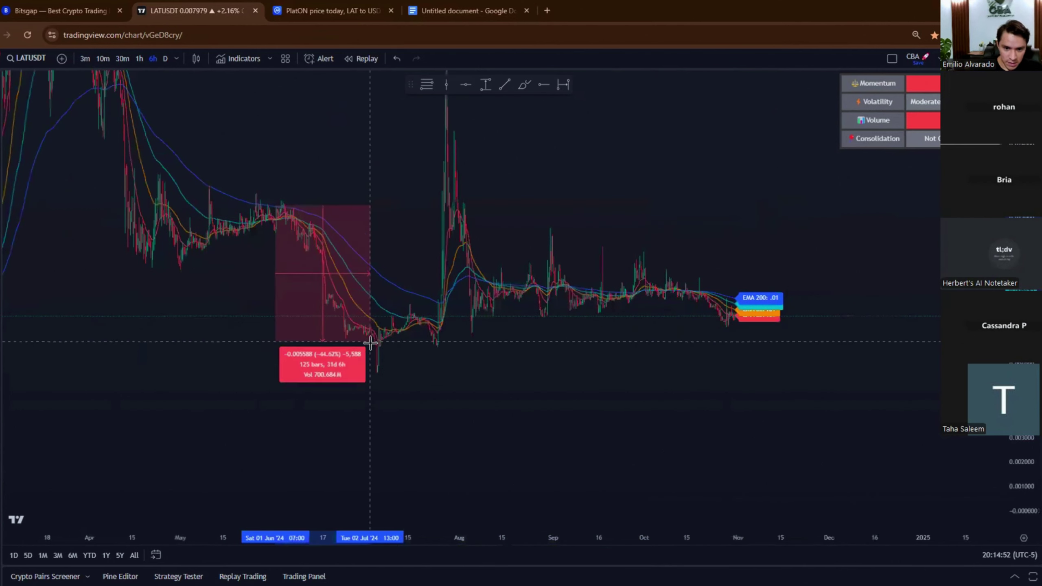
left_click(384, 372)
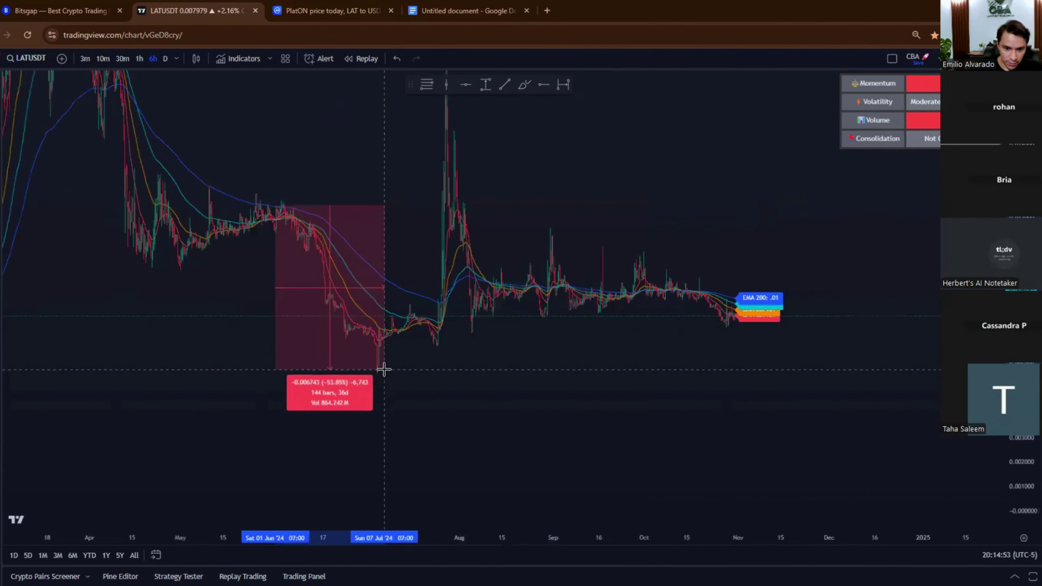
left_click(486, 382)
left_click_drag(621, 355, 616, 357)
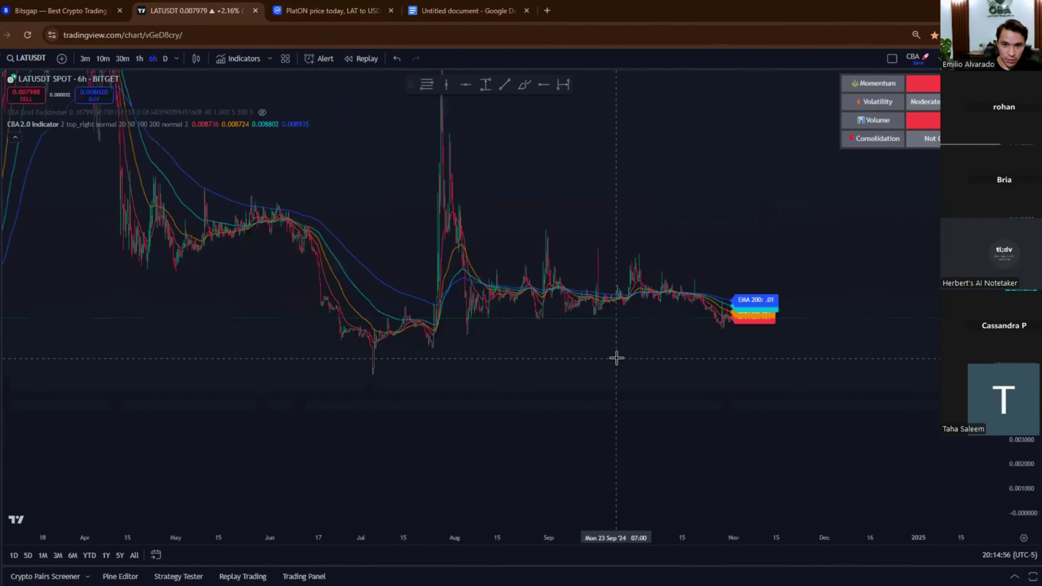
In the Google Docs notes, add a roman-numbered sub-item "Sideways" under the Profitability of the coin item
key("alt+Tab")
key("Return")
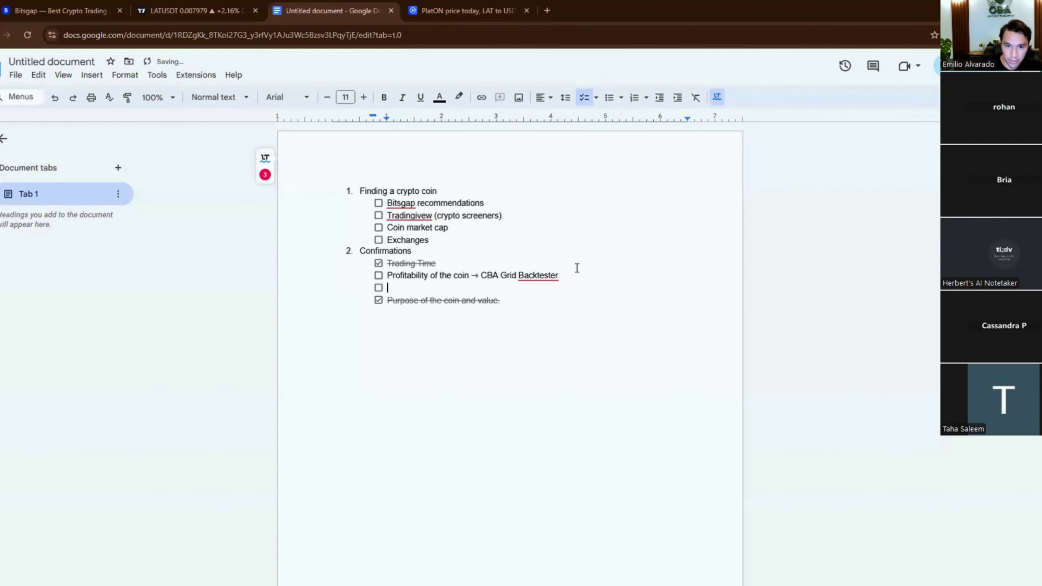
key("Tab")
type("d")
key("BackSpace")
type("Sideways")
key("Return")
key("BackSpace")
key("BackSpace")
key("Return")
Add the second sub-item "Downtrend + sideways:" below Sideways
type("downtre")
type("d _")
type("+ di")
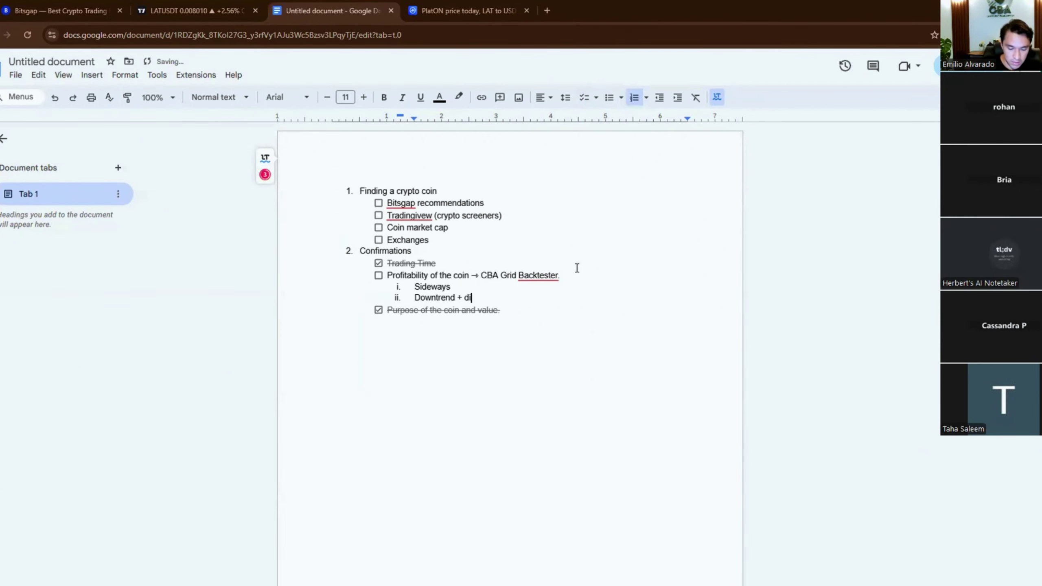
key("BackSpace")
key("BackSpace")
type("sideways:")
Add a colon after Sideways and create an empty nested numbered item under both Sideways and Downtrend + sideways
left_click(466, 288)
key("BackSpace")
key("Return")
key("Tab")
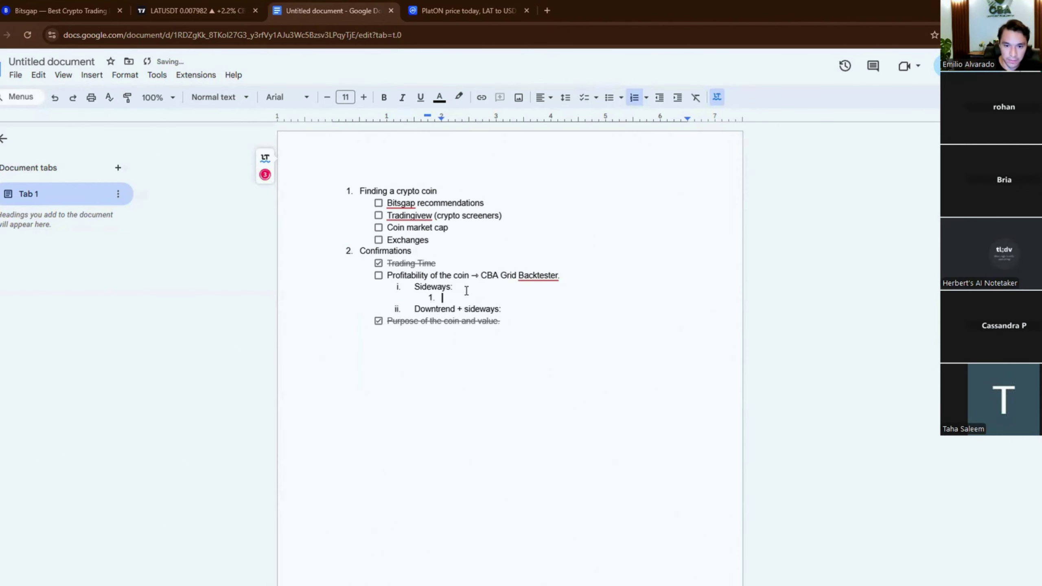
left_click(509, 309)
key("Return")
key("Tab")
On TradingView's LATUSDT chart, draw a price range over the decline from the 26 May 2024 peak to 9 July 2024 near the low
left_click(168, 7)
left_click(490, 86)
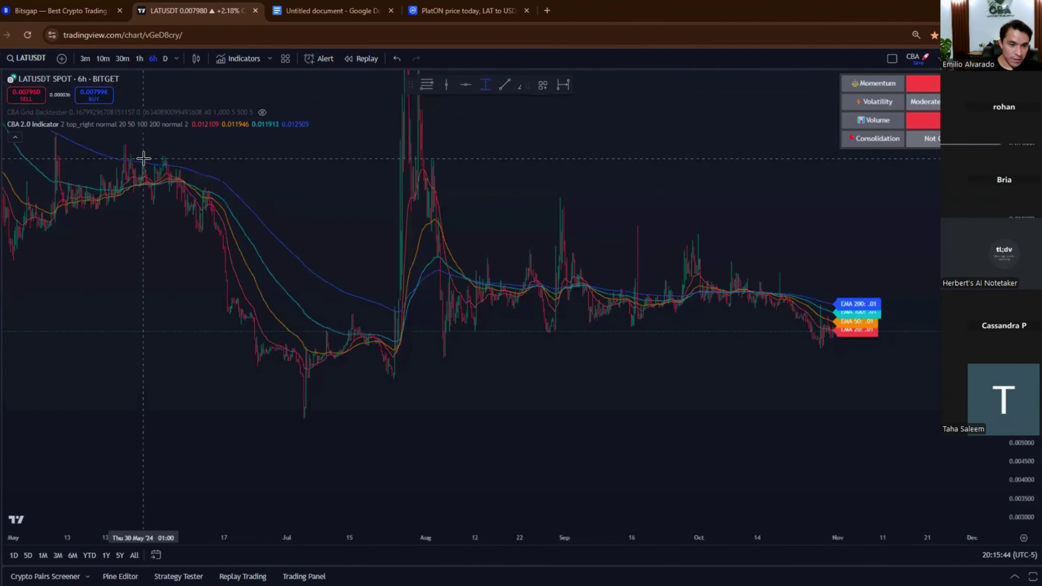
left_click_drag(138, 156, 308, 394)
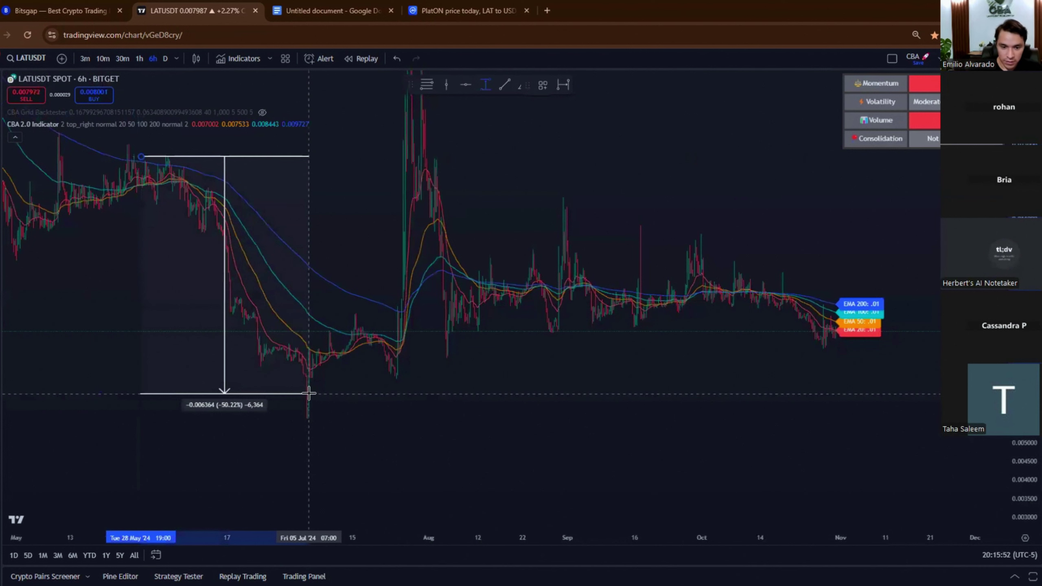
left_click(308, 393)
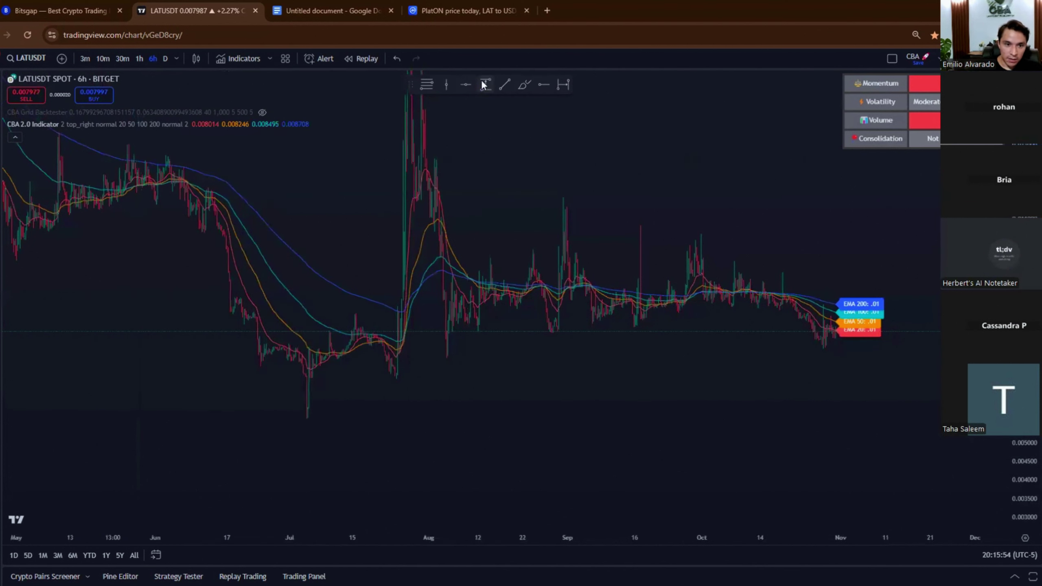
mouse_move(129, 150)
left_mouse_down()
mouse_move(267, 310)
mouse_move(326, 419)
mouse_move(326, 409)
left_mouse_up()
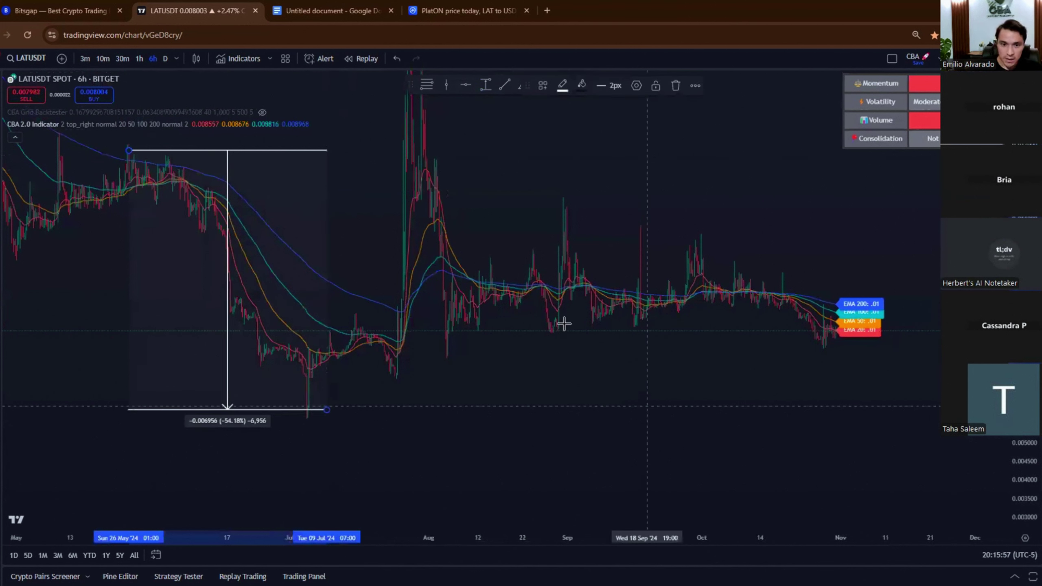
Measure the sideways price swing from about mid-August to mid-September 2024 with a price range, and remove that range
left_click(647, 406)
scroll(630, 383, "down", 5)
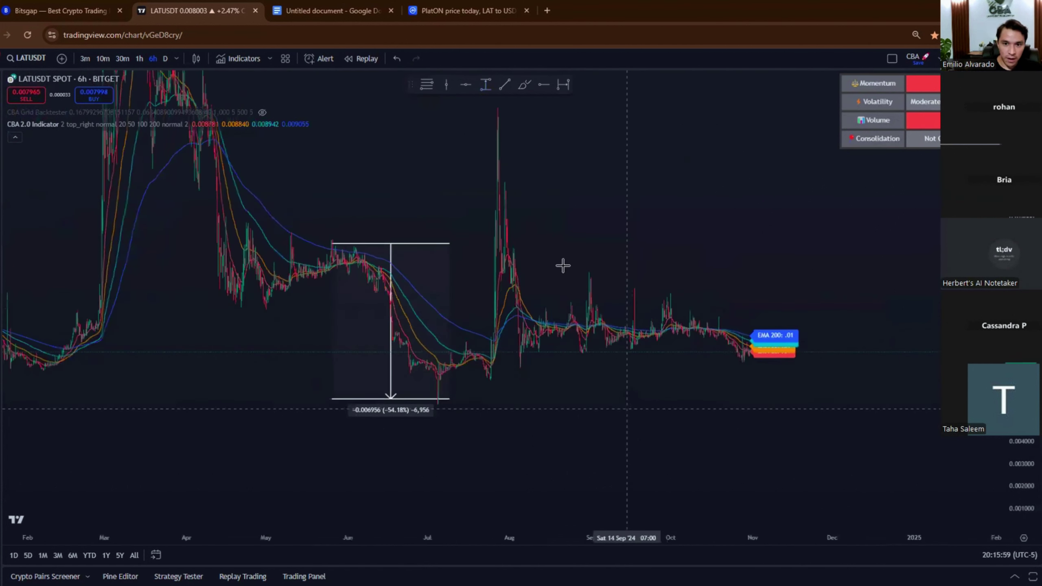
left_click(483, 85)
left_click_drag(542, 302, 623, 353)
left_click(727, 386)
scroll(726, 386, "down", 2)
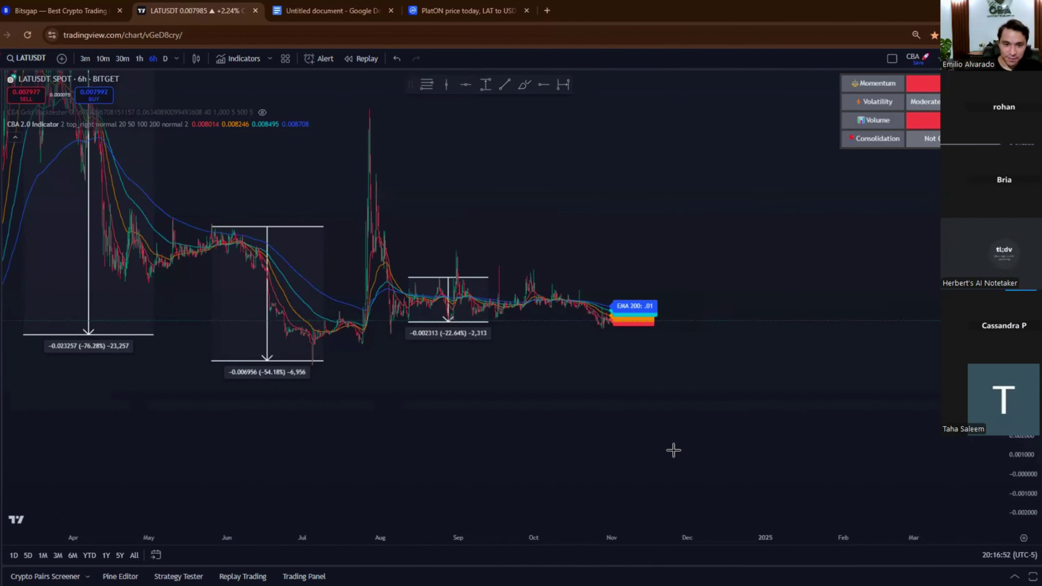
scroll(423, 382, "up", 2)
left_click(449, 337)
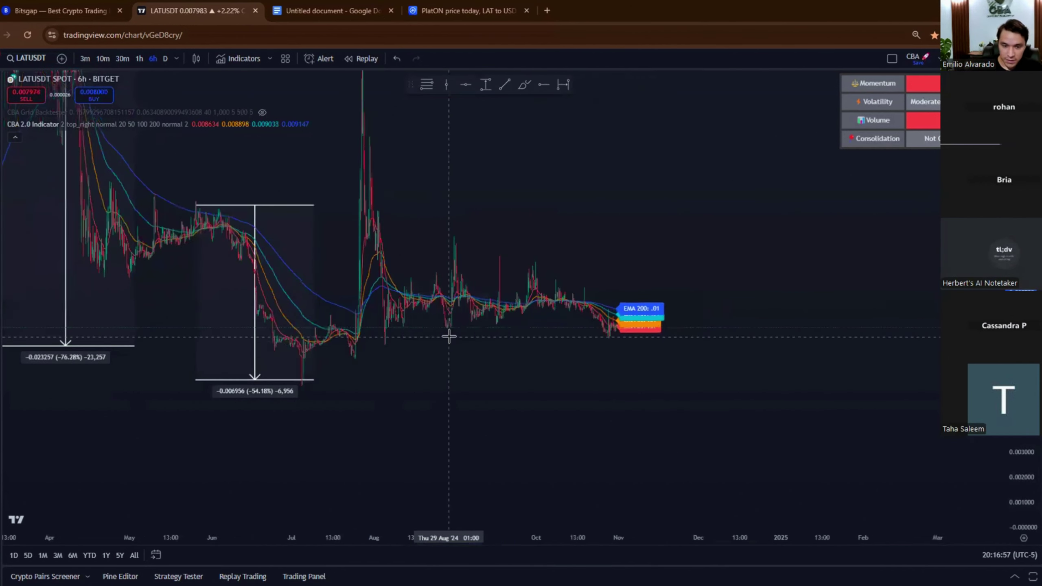
Circle and connect the percentage labels of the two price ranges with freehand annotations, and clear them
left_click_drag(540, 170, 660, 228)
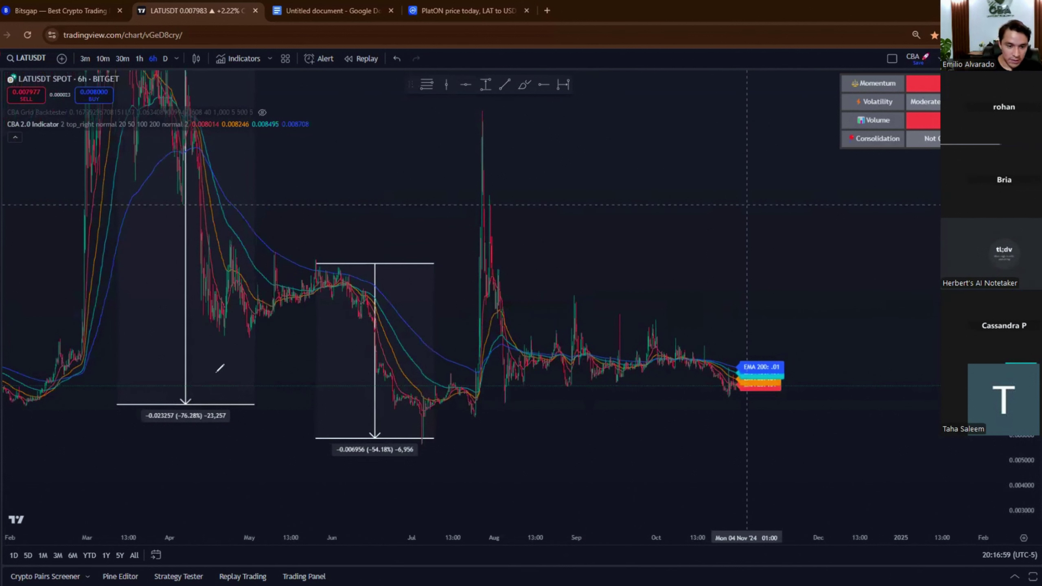
left_click_drag(185, 390, 347, 447)
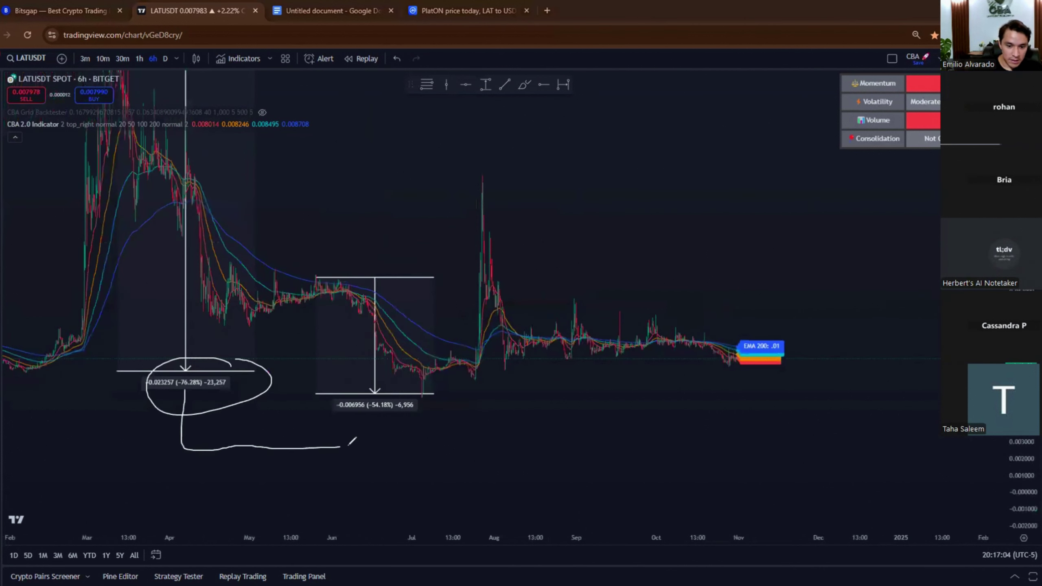
mouse_move(389, 395)
left_mouse_down()
mouse_move(339, 411)
mouse_move(371, 382)
left_mouse_up()
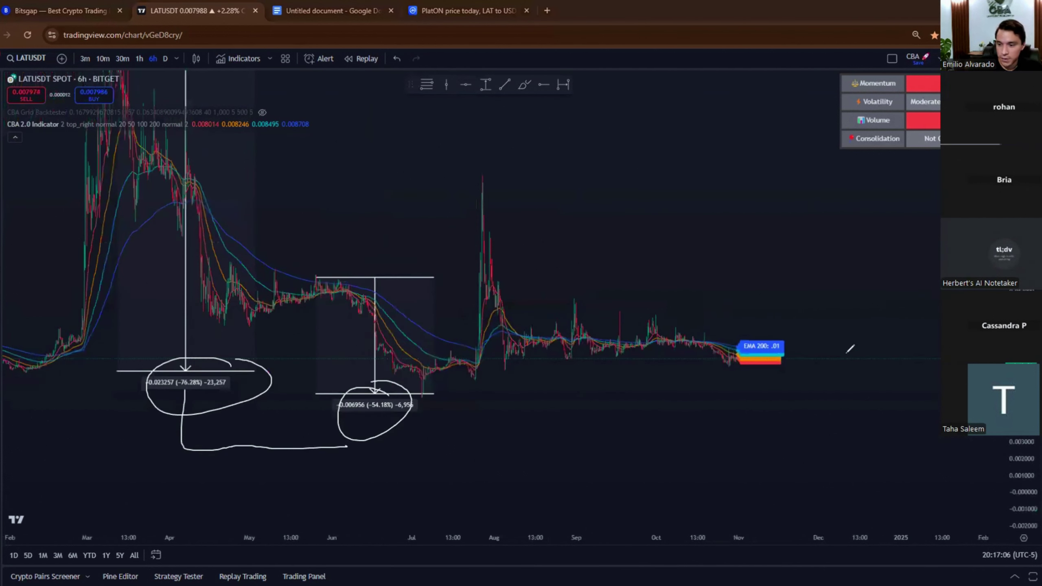
key("Escape")
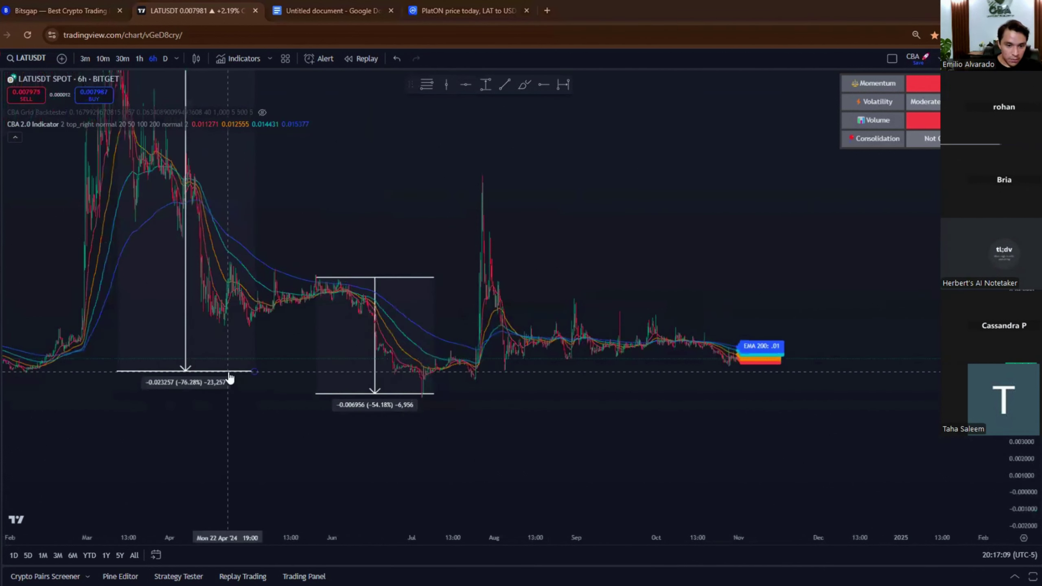
Delete the price range over the March–April decline and check the profitability items in the Google Docs notes
left_click(218, 372)
key("Delete")
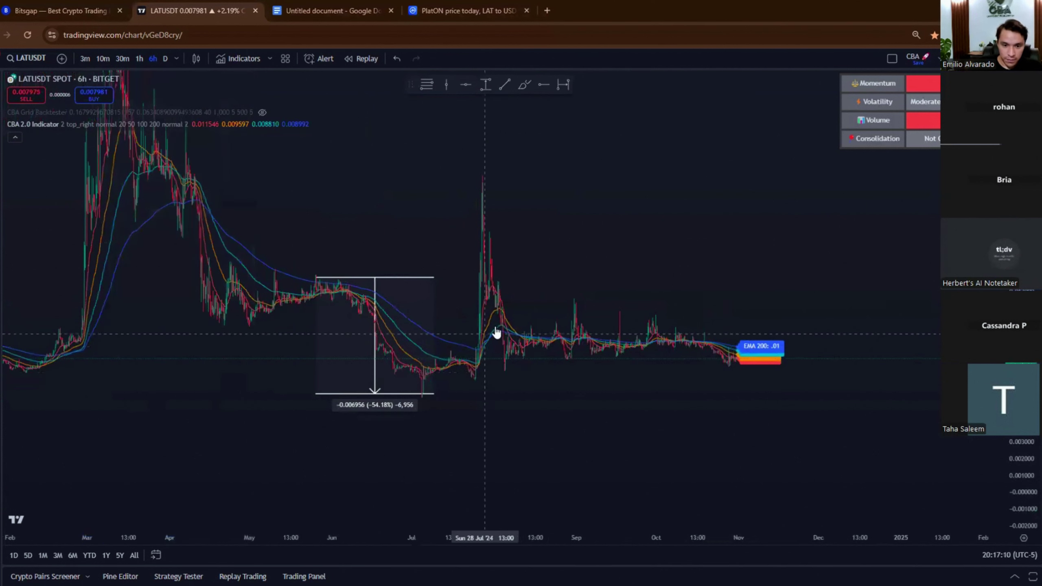
left_click(328, 10)
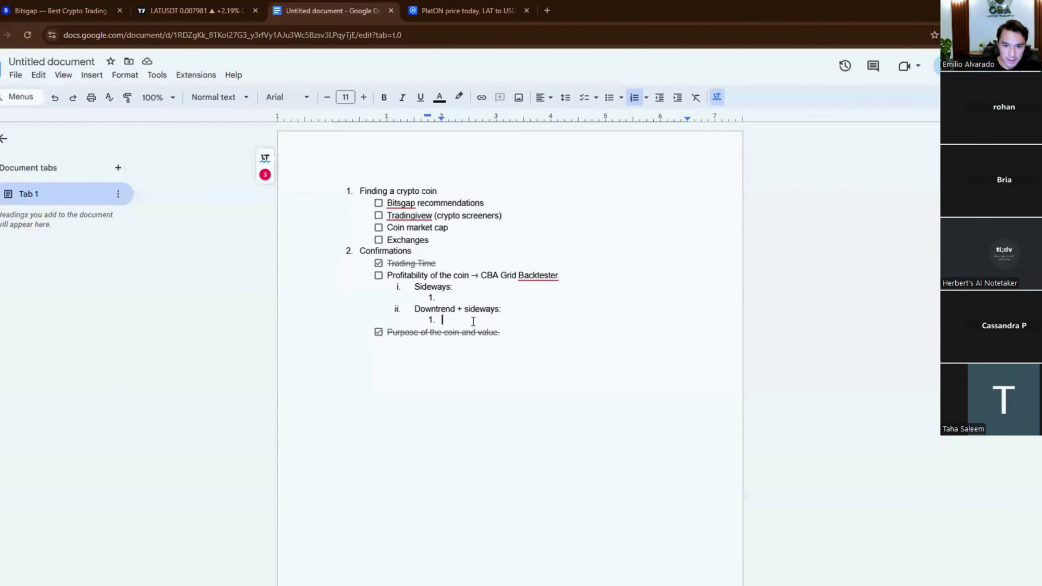
left_click(192, 10)
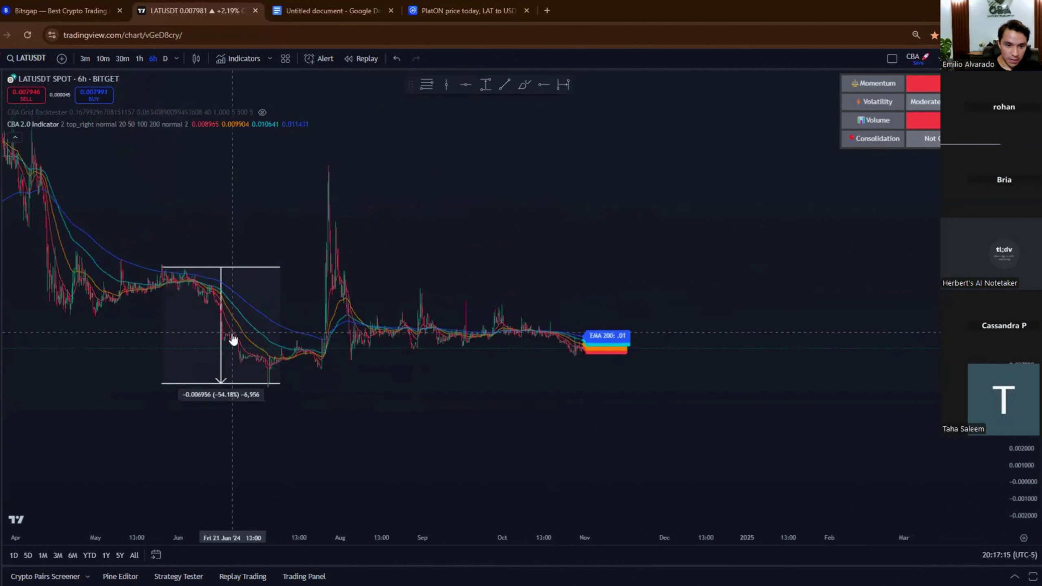
Move the remaining price range to July–August 2024 and shorten it to about a 54.67% drop
mouse_move(221, 344)
left_mouse_down()
mouse_move(313, 376)
mouse_move(334, 407)
left_mouse_up()
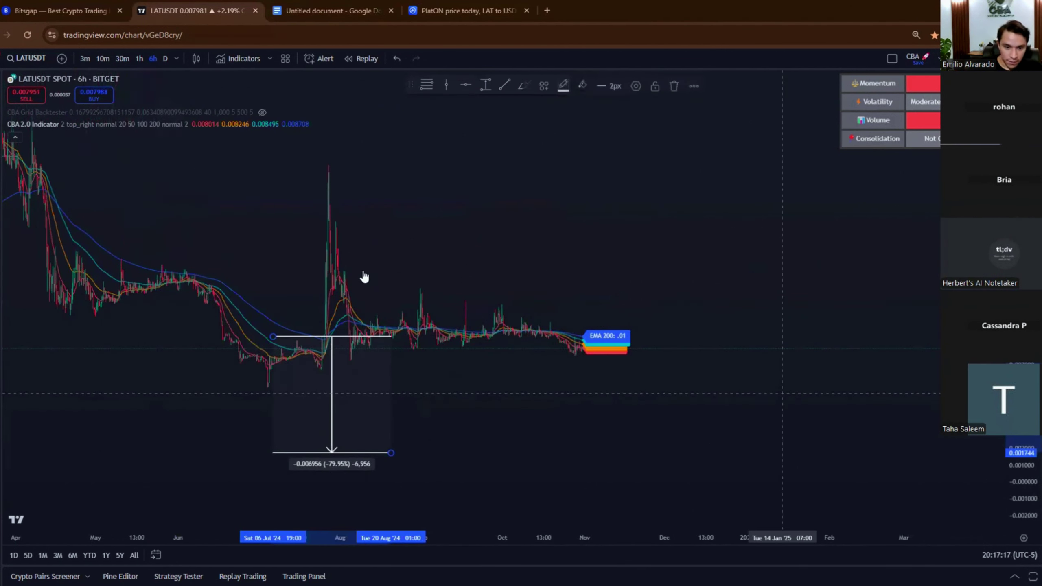
left_click_drag(363, 351, 330, 325)
left_click_drag(482, 335, 640, 325)
scroll(695, 273, "up", 3)
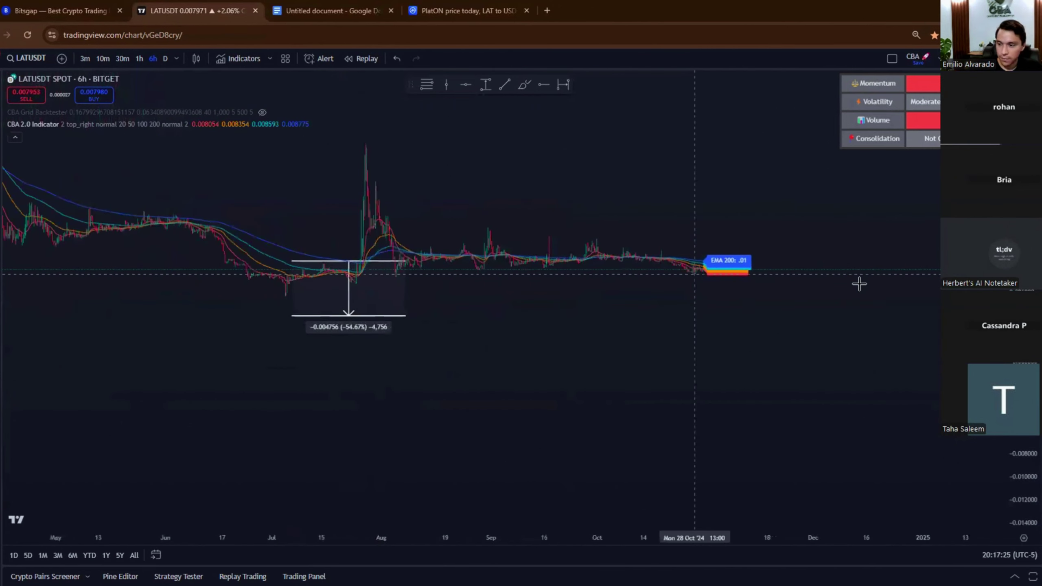
scroll(226, 121, "up", 3)
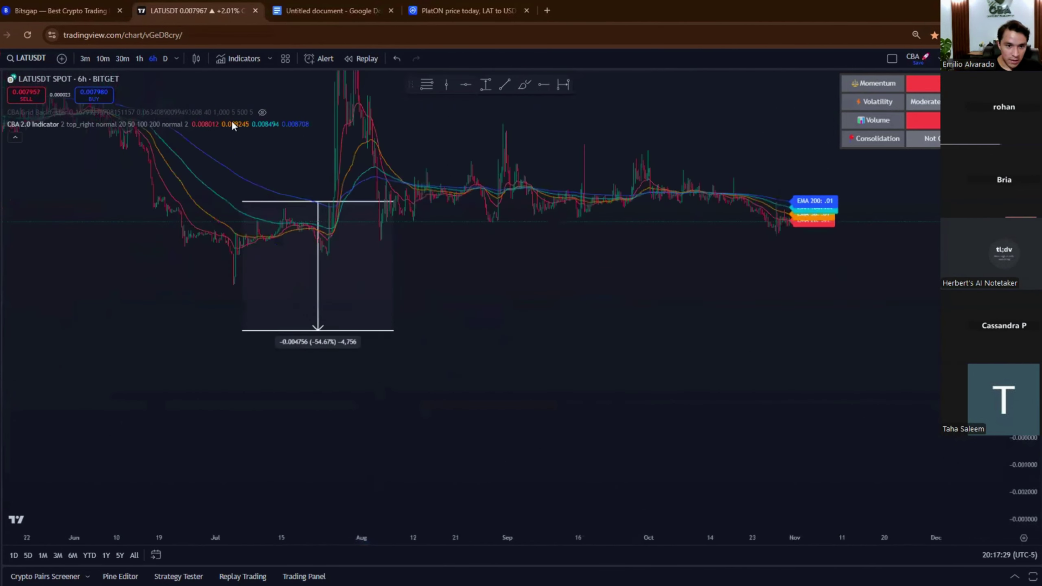
Hide the CBA 2.0 Indicator and place a vertical line on the chart at 26 June 2024, 19:00
left_click(198, 126)
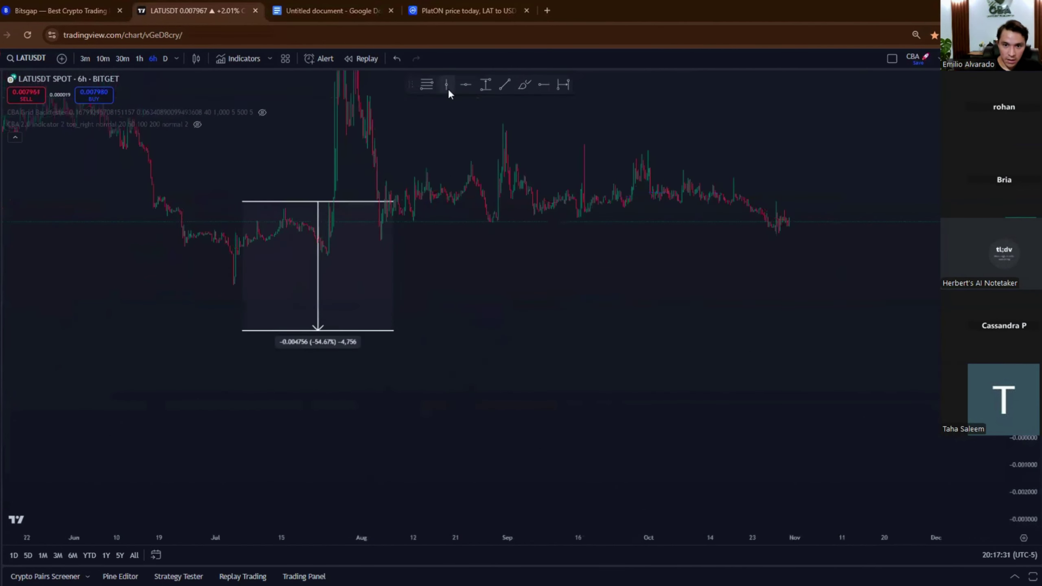
left_click(198, 258)
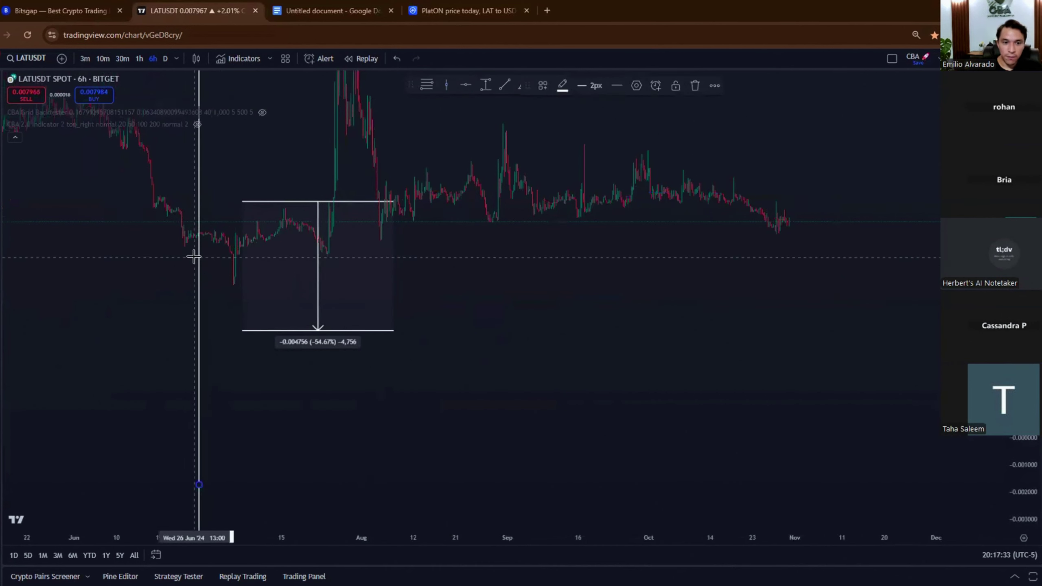
left_click_drag(202, 263, 198, 262)
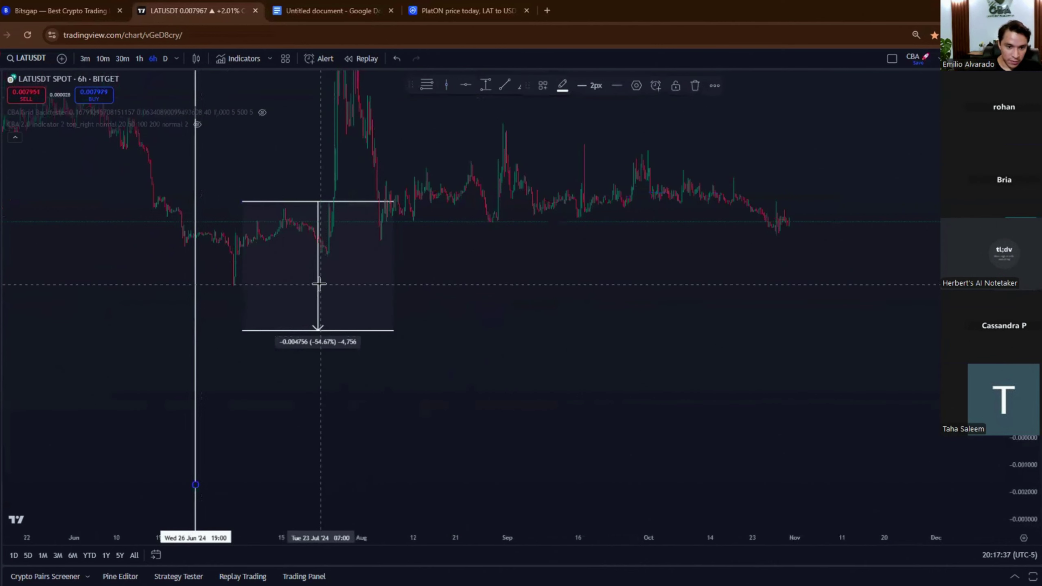
Align the price range's start with the vertical line and resize it to end on 15 July 2024 with about a 50.70% drop
mouse_move(319, 288)
left_mouse_down()
mouse_move(262, 309)
mouse_move(269, 307)
left_mouse_up()
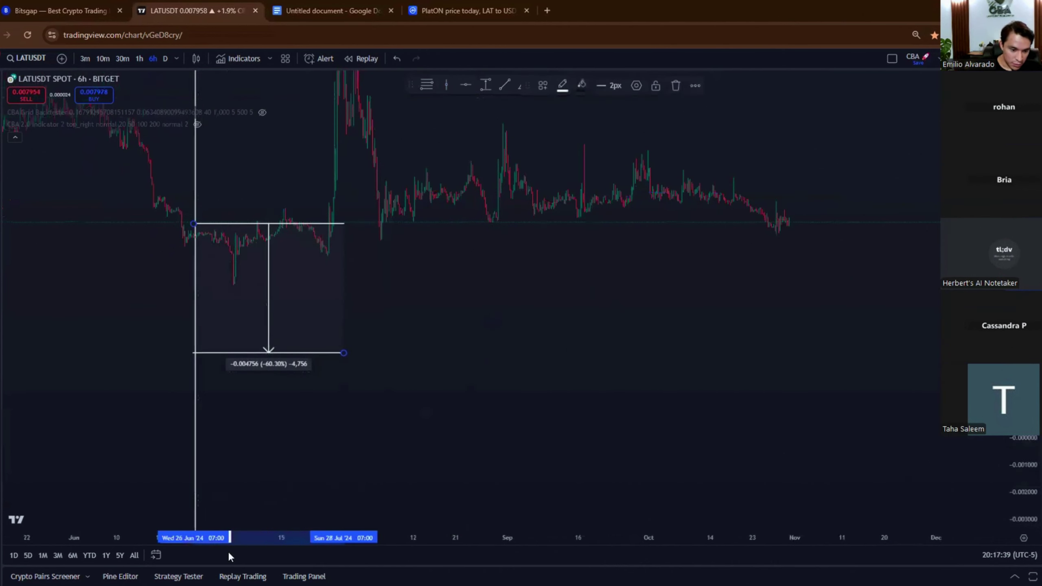
left_click_drag(343, 354, 283, 332)
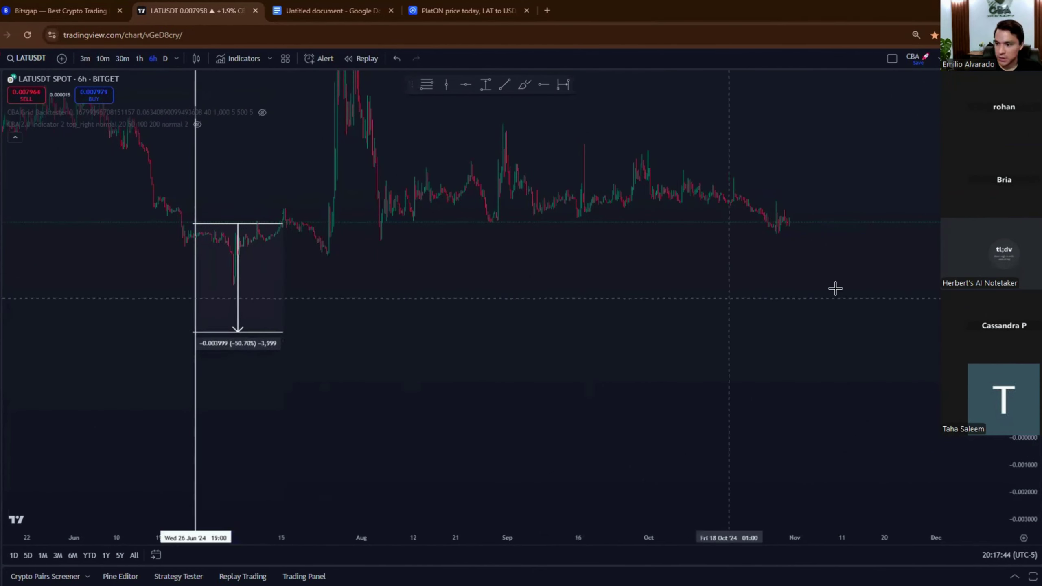
Copy the price range's coordinates into the CBA Grid Backtester, with upper limit 0.007887 and lower limit 0.003888
double_click(219, 108)
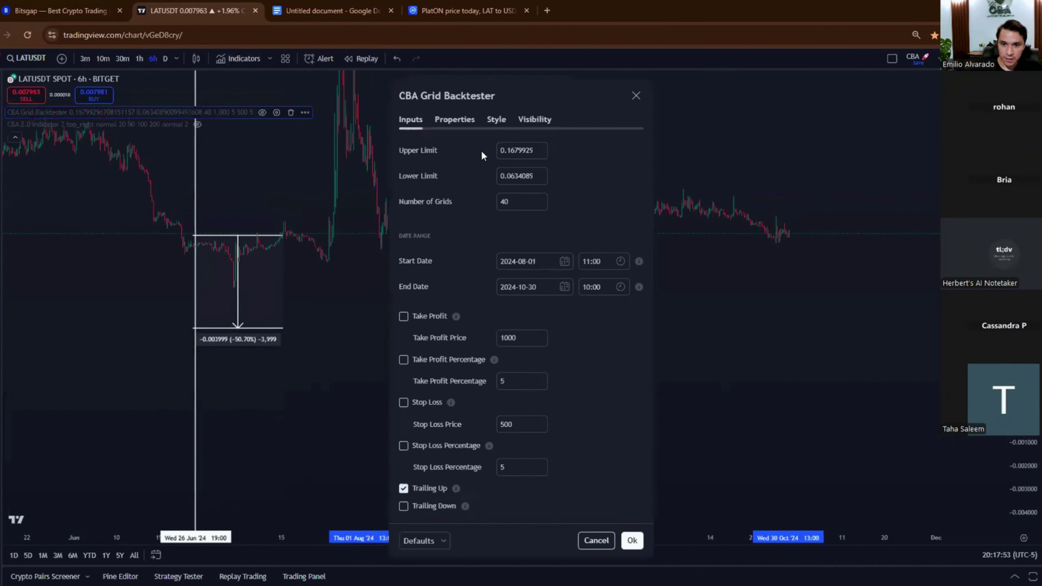
double_click(237, 240)
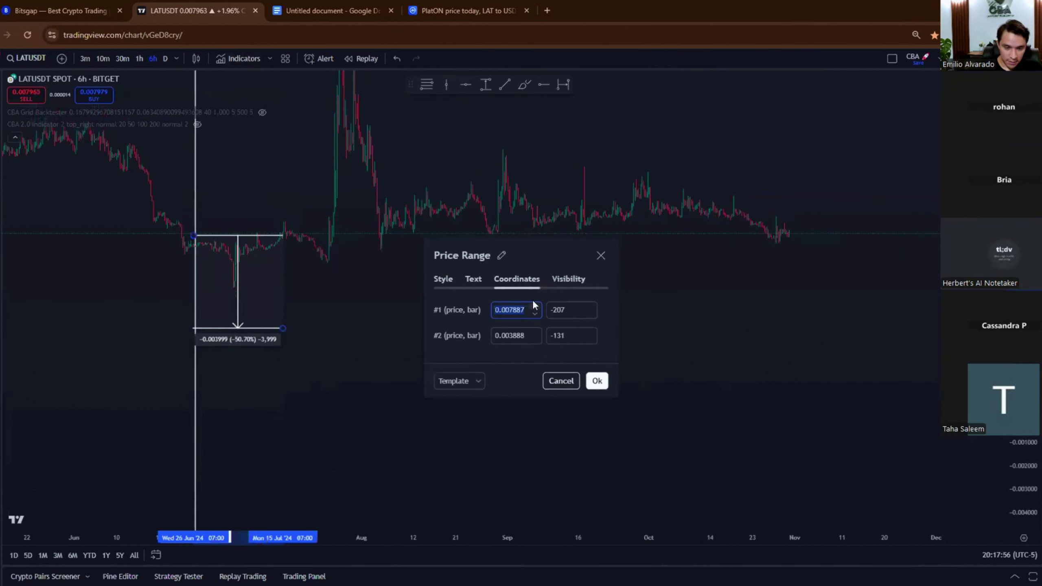
double_click(169, 112)
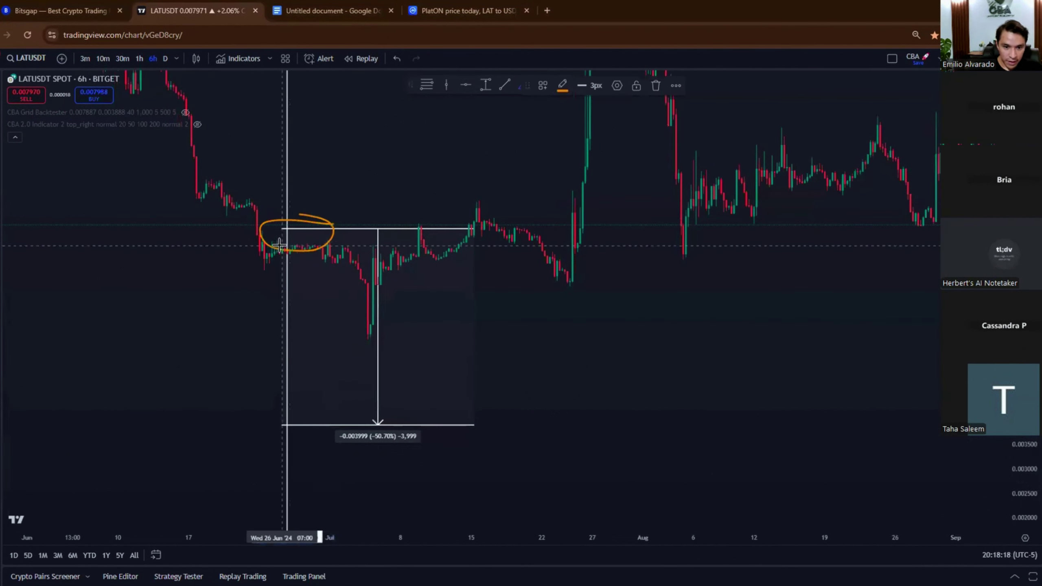
Annotate the price range's start with brush strokes, nudge its upper edge slightly higher, and delete the handwriting and circle
mouse_move(292, 237)
left_mouse_down()
mouse_move(315, 185)
mouse_move(328, 209)
mouse_move(453, 193)
left_mouse_up()
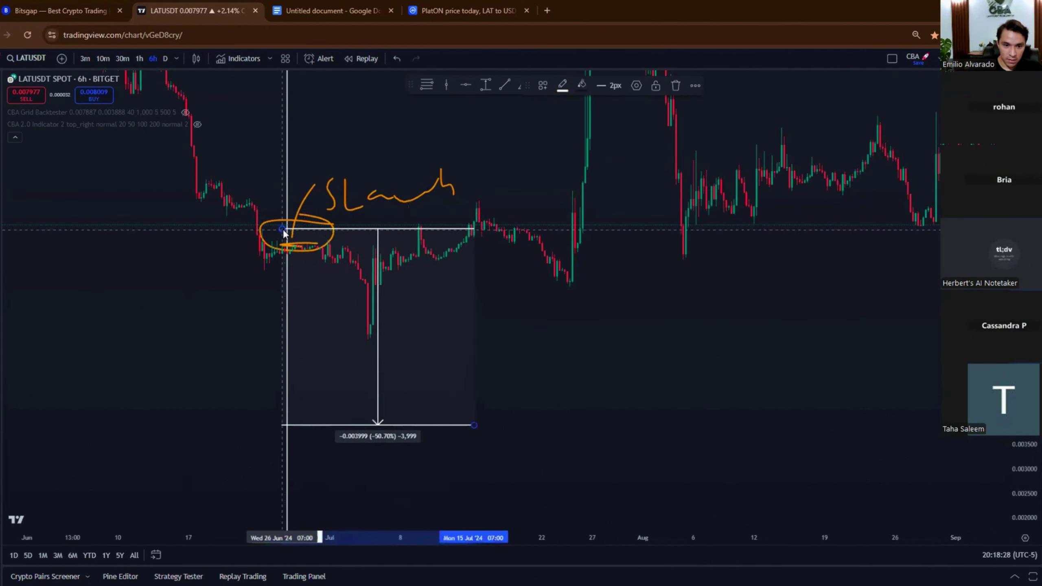
mouse_move(283, 229)
left_mouse_down()
mouse_move(274, 105)
mouse_move(282, 227)
left_mouse_up()
mouse_move(186, 287)
left_mouse_down()
mouse_move(302, 196)
mouse_move(386, 161)
left_mouse_up()
left_click(261, 232)
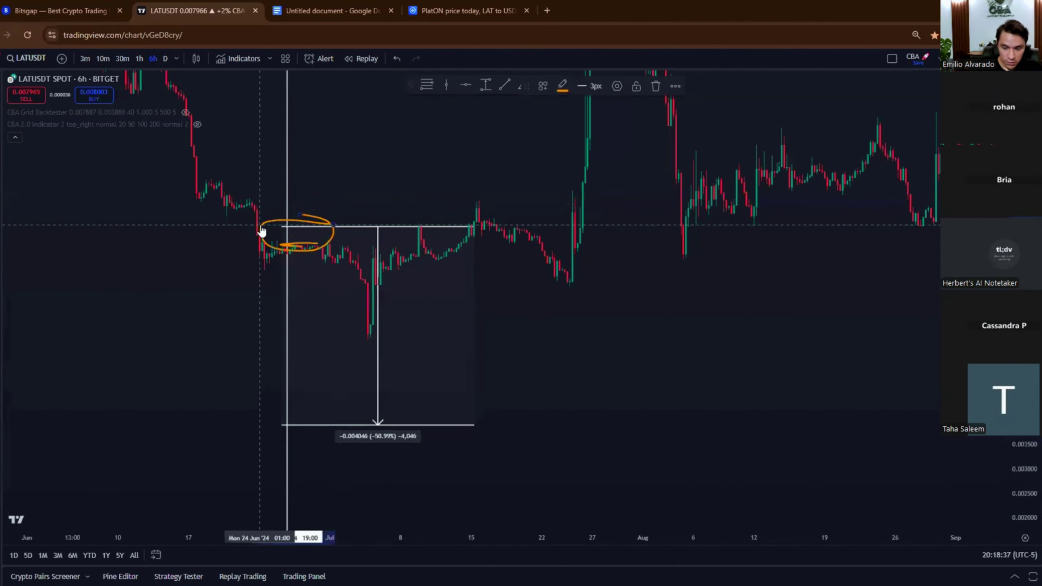
key("Delete")
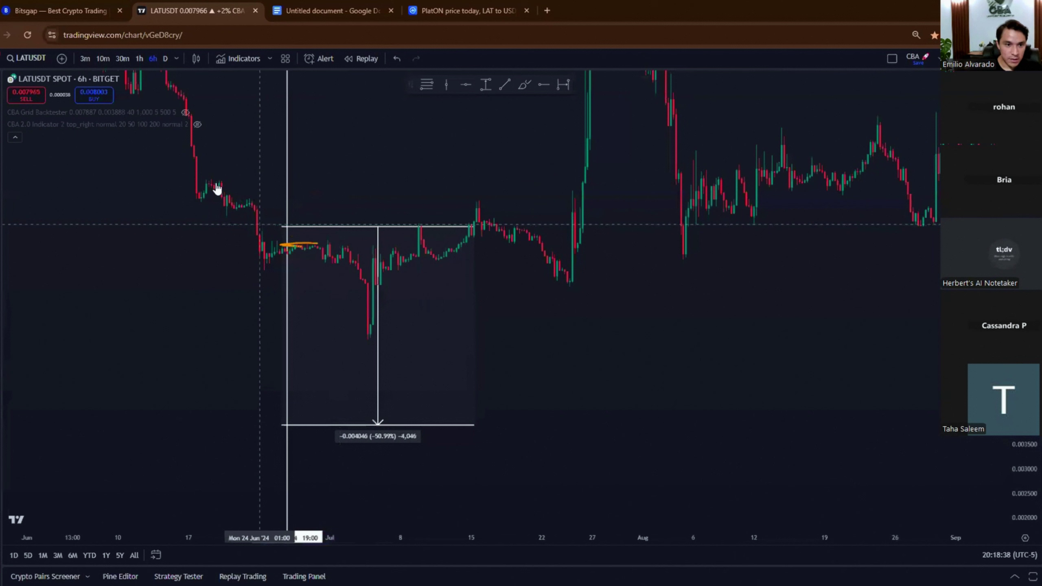
Set the CBA Grid Backtester's start date to 2024-06-26 and apply the settings
double_click(217, 189)
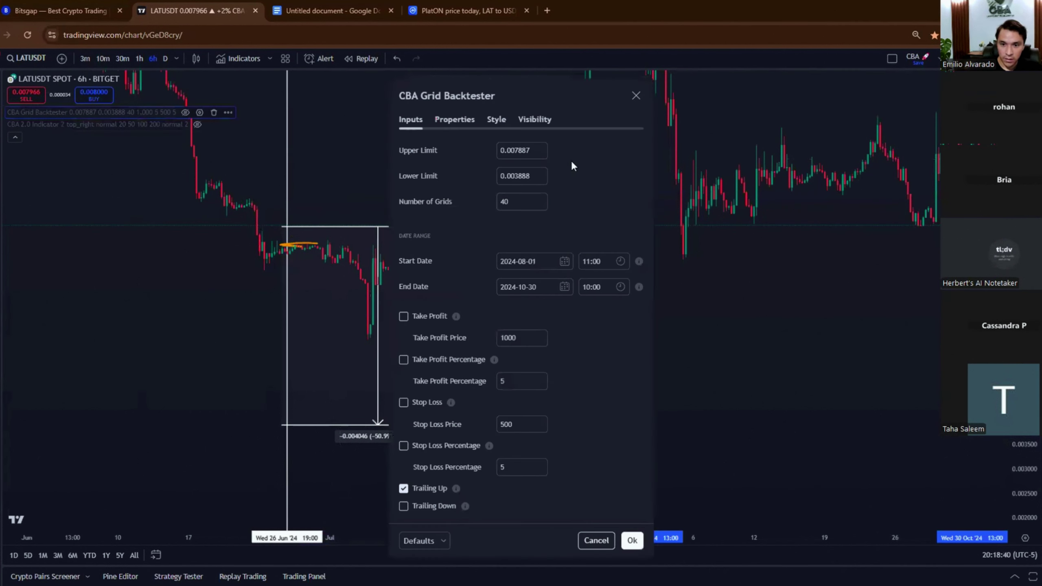
left_click(536, 254)
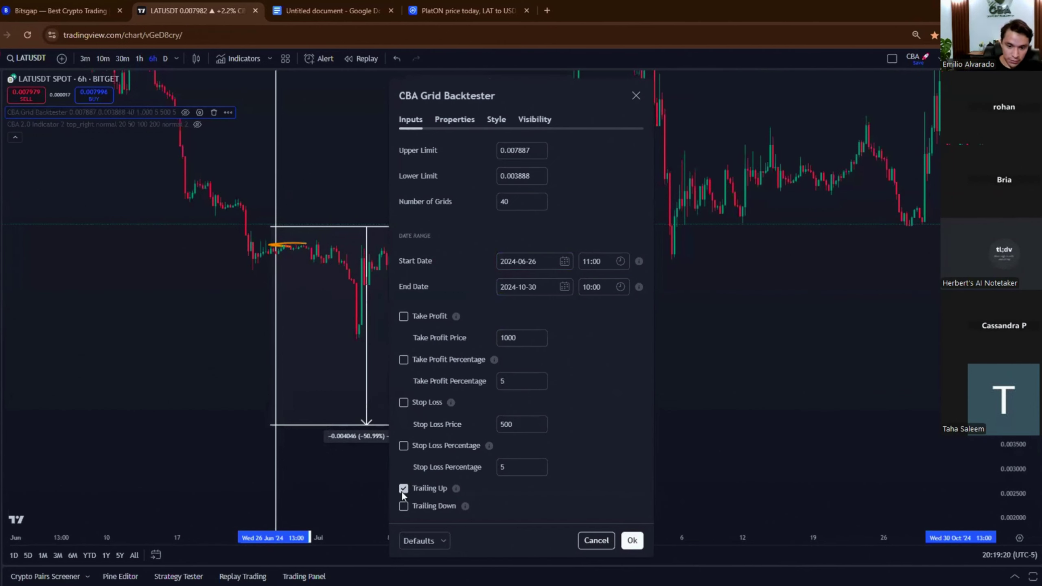
left_click(631, 540)
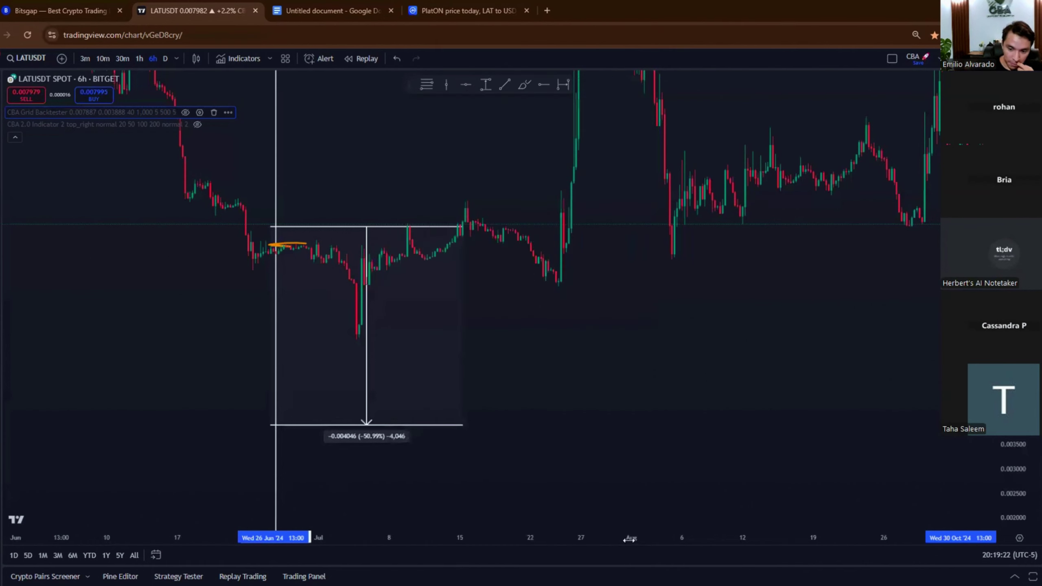
Switch the chart to the 1h timeframe and show the CBA Grid Backtester with its grid and results
left_click(139, 58)
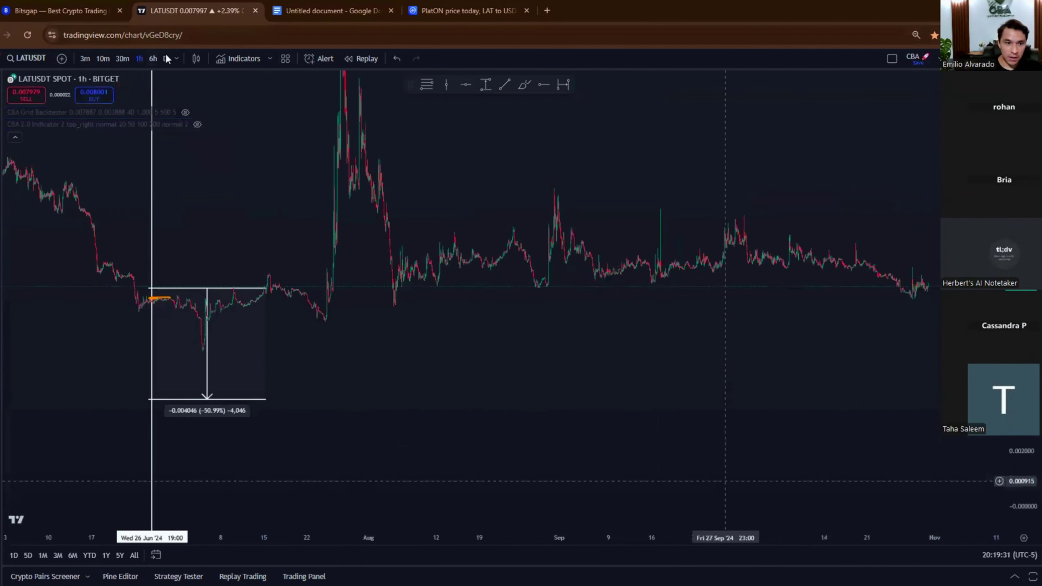
left_click(185, 112)
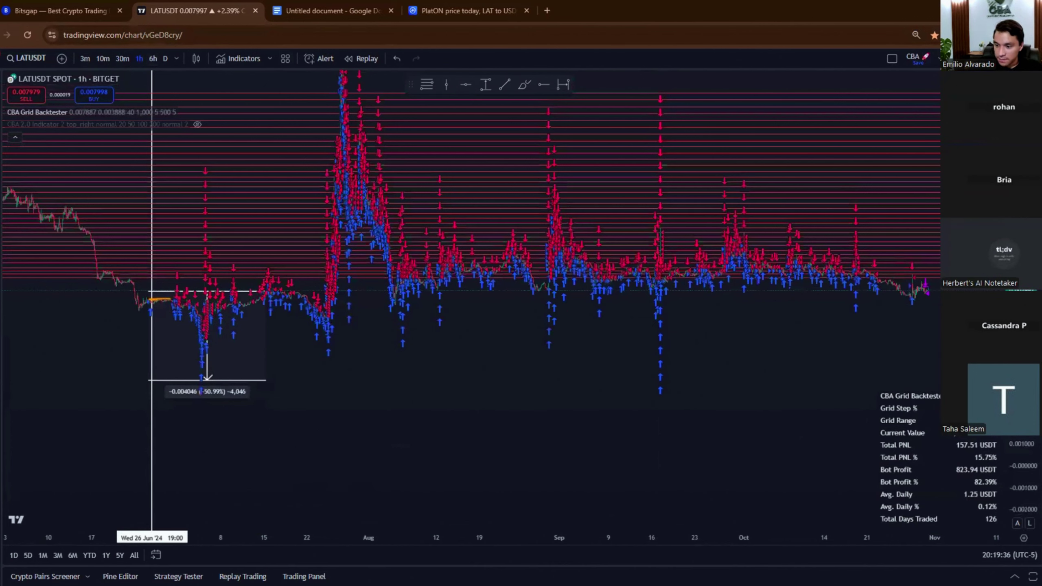
left_click_drag(1017, 427, 1017, 328)
left_click_drag(686, 358, 623, 459)
left_click_drag(1017, 288, 1017, 394)
left_click_drag(877, 375, 768, 376)
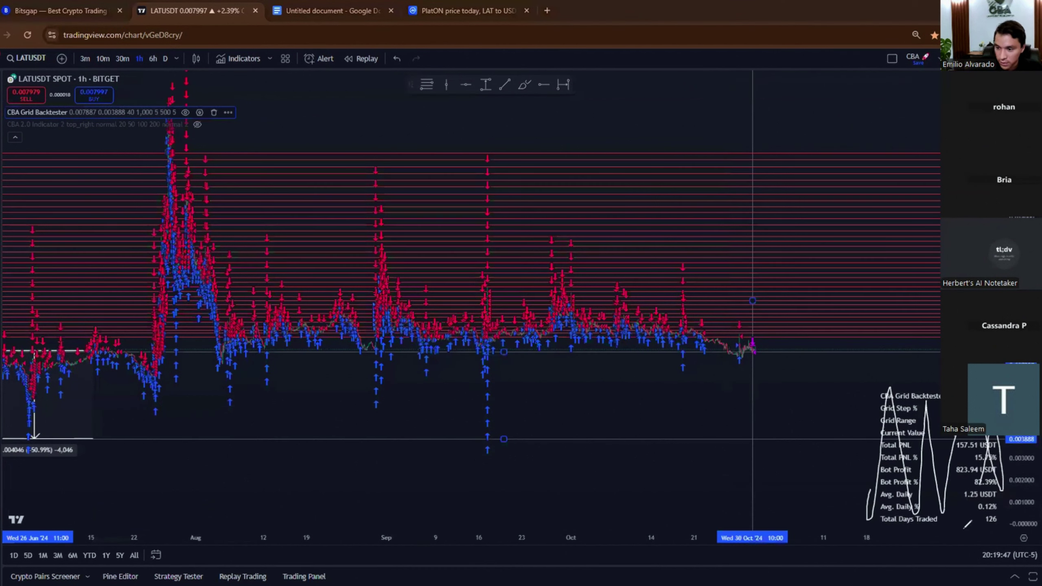
Mark the backtest results and the sideways stretch up to 30 October with freehand annotations, and clear them
left_click_drag(976, 498, 957, 476)
mouse_move(820, 173)
left_mouse_down()
mouse_move(365, 137)
mouse_move(917, 248)
mouse_move(787, 126)
left_mouse_up()
mouse_move(568, 149)
left_mouse_down()
mouse_move(744, 349)
mouse_move(556, 157)
mouse_move(646, 148)
left_mouse_up()
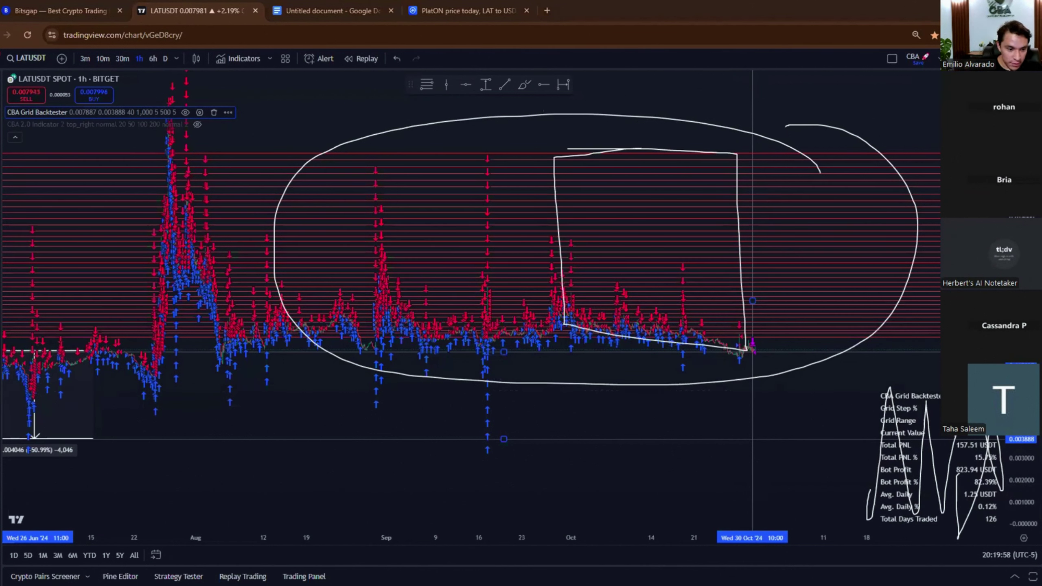
right_click(34, 435)
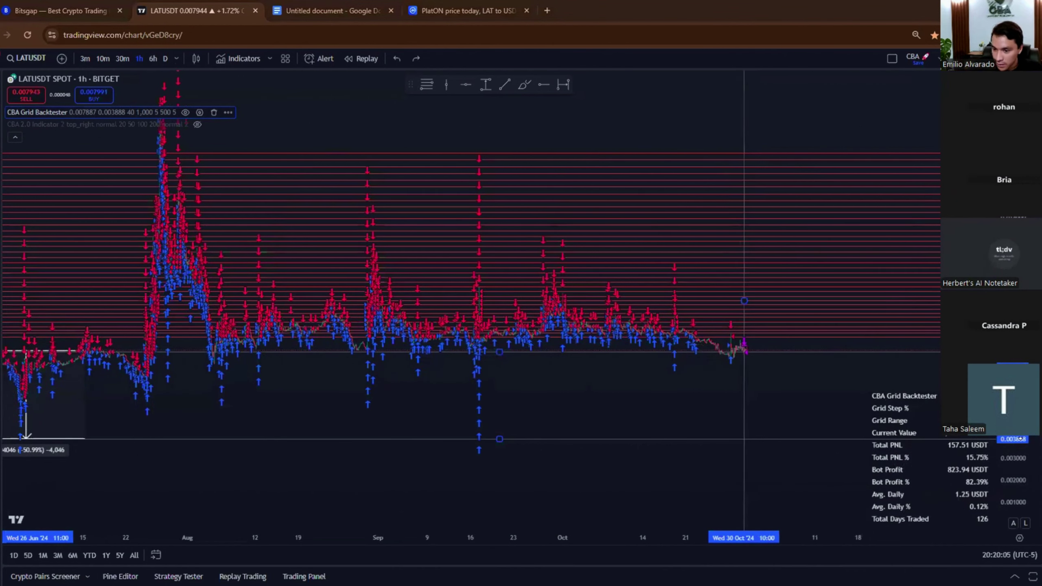
Inspect the backtested trades near the 30 October 2024 end date and around the 26 June 2024 start date
scroll(744, 438, "up", 5)
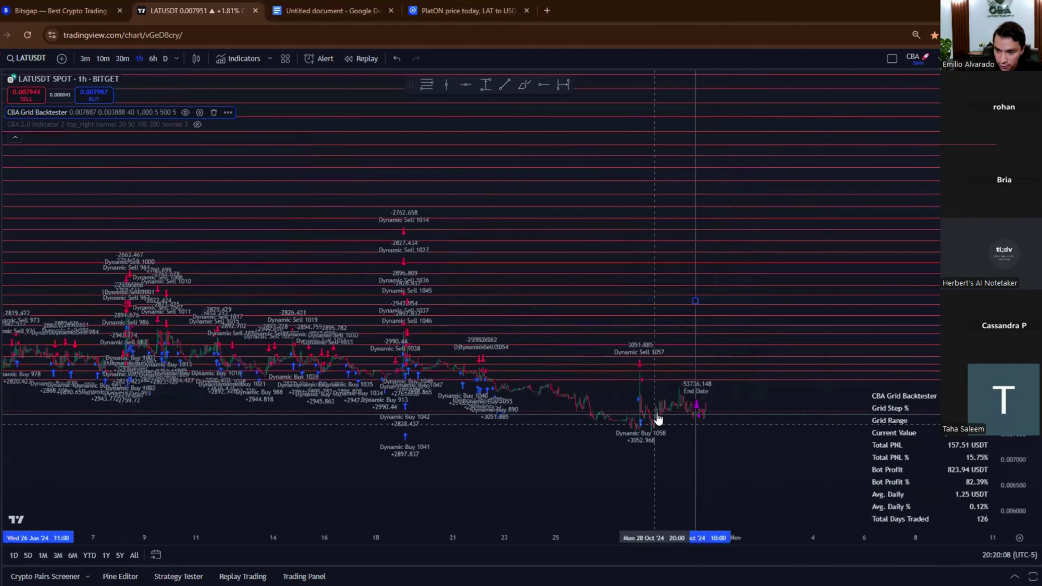
scroll(653, 410, "down", 5)
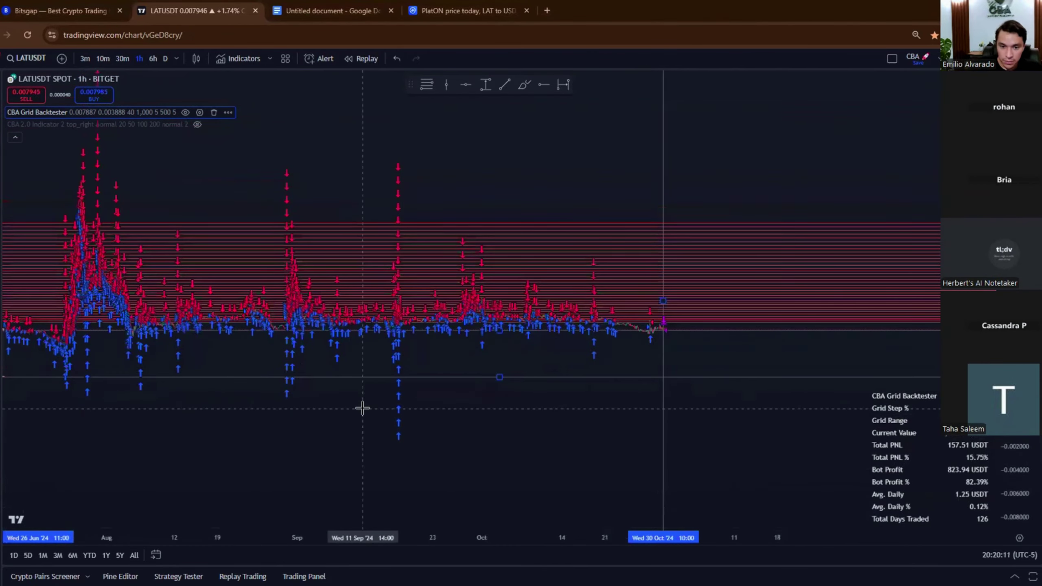
left_click_drag(311, 420, 1019, 205)
scroll(742, 331, "up", 3)
left_click_drag(639, 338, 431, 265)
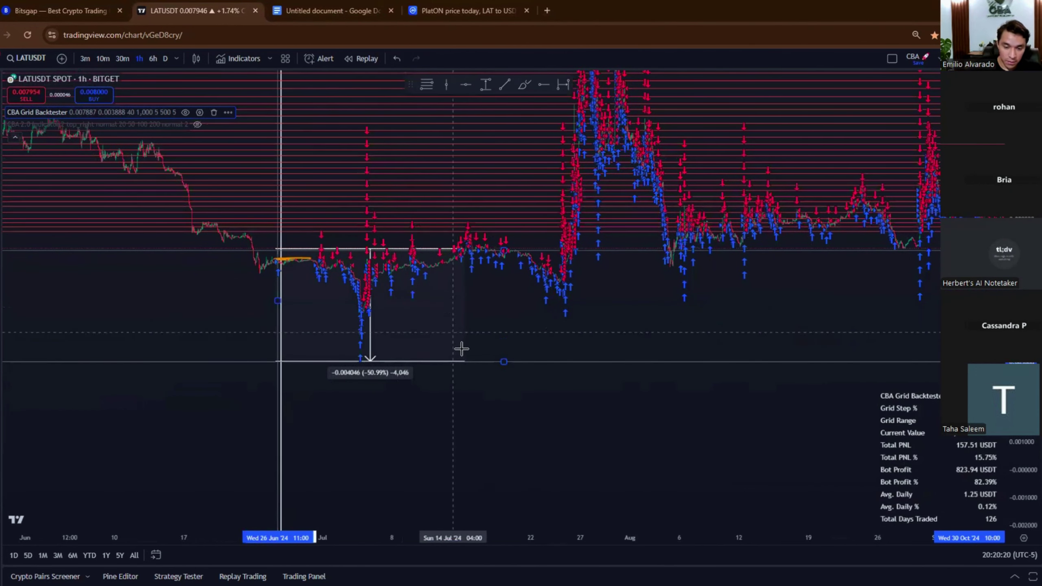
Extend the price range measurement below 26 June 2024 to about −65.40% and lower the CBA Grid Backtester's lower limit to 0.0027269
left_click_drag(466, 361, 421, 381)
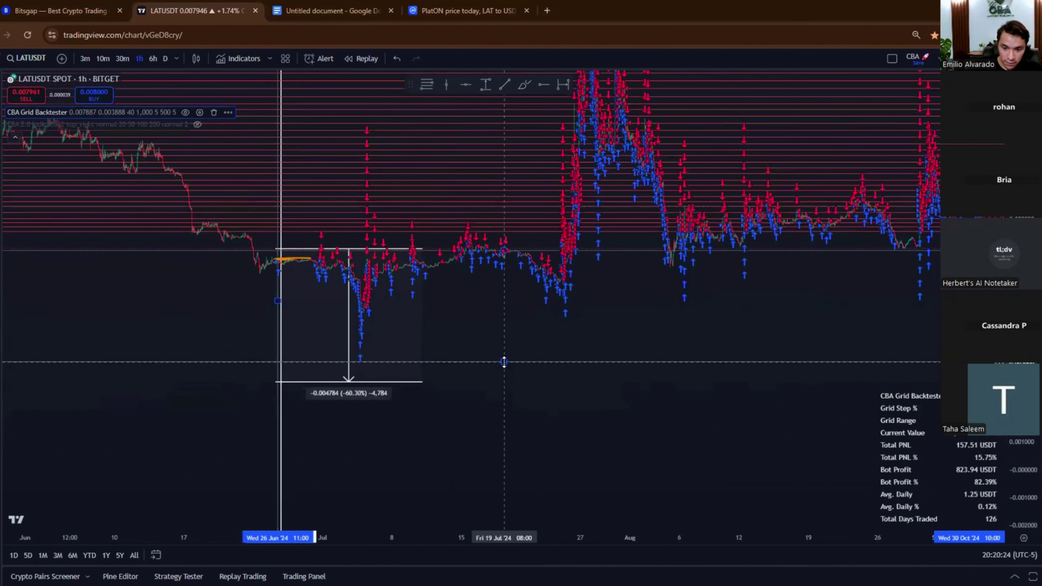
left_click_drag(504, 361, 495, 379)
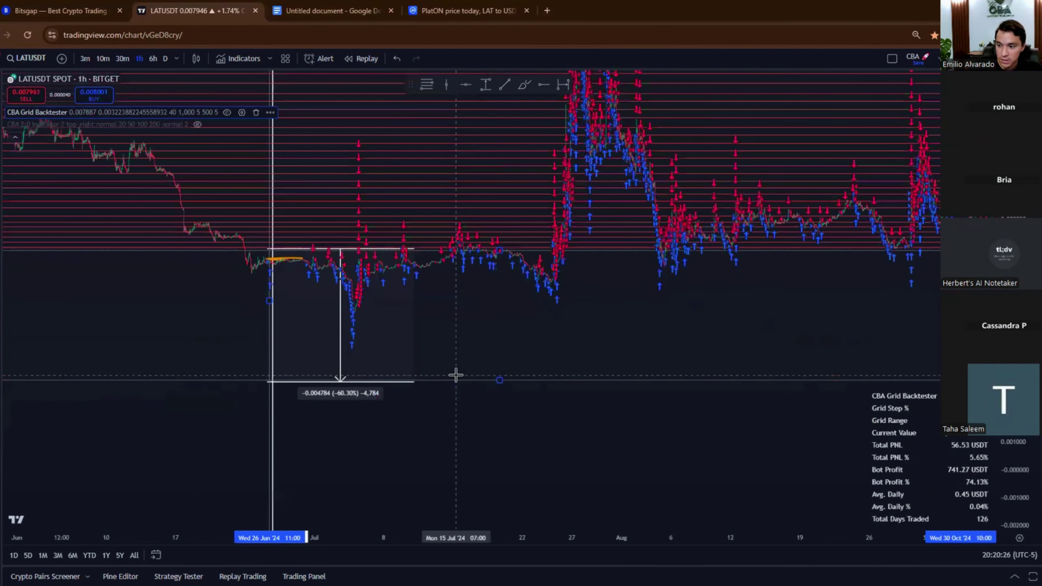
left_click_drag(413, 381, 416, 393)
left_click(500, 184)
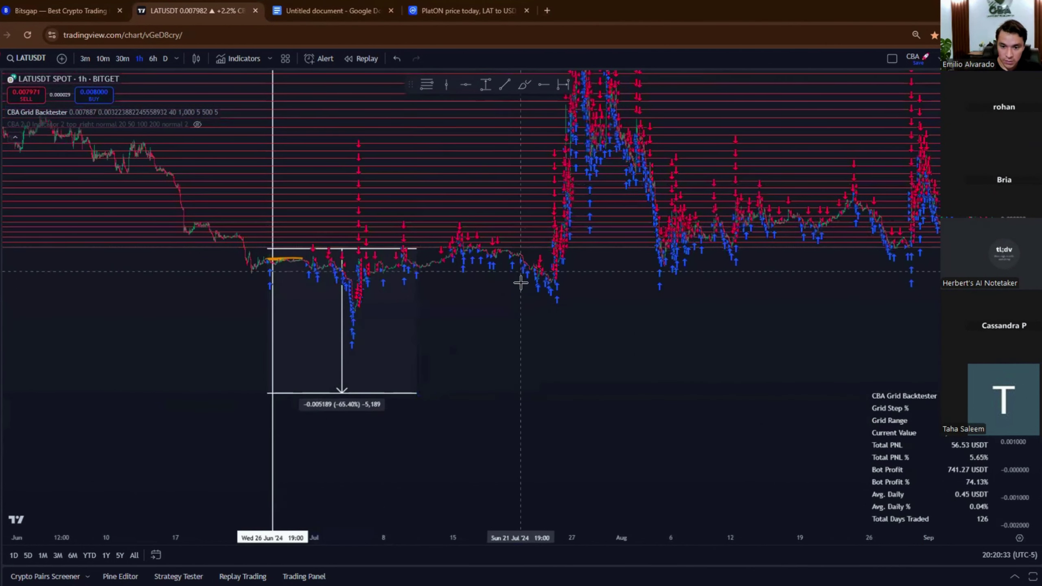
left_click_drag(496, 379, 498, 394)
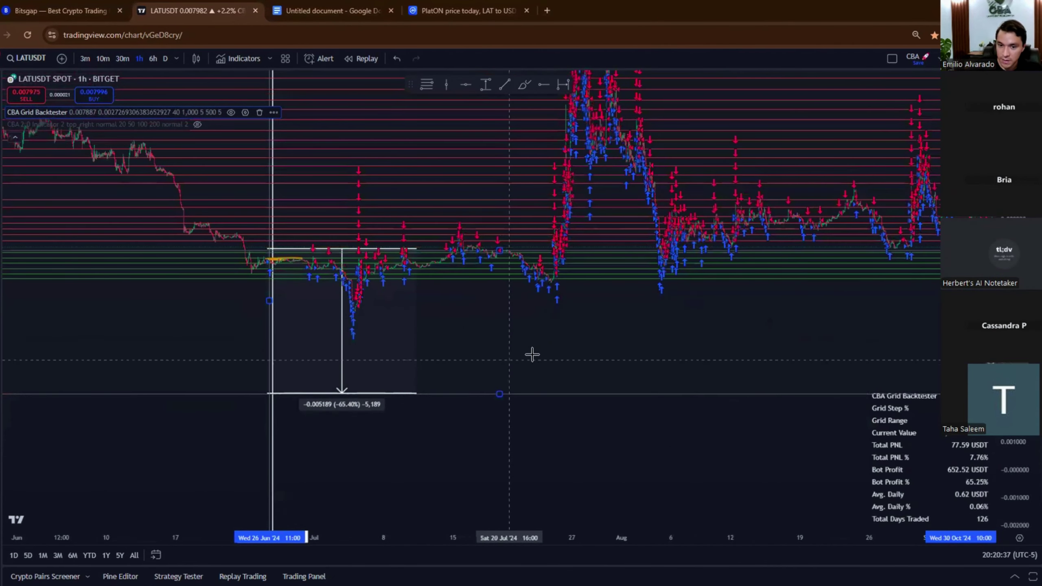
Set the CBA Grid Backtester's number of grids to 62 and compare its results on the 30m and 1h timeframes
left_click_drag(551, 349, 496, 342)
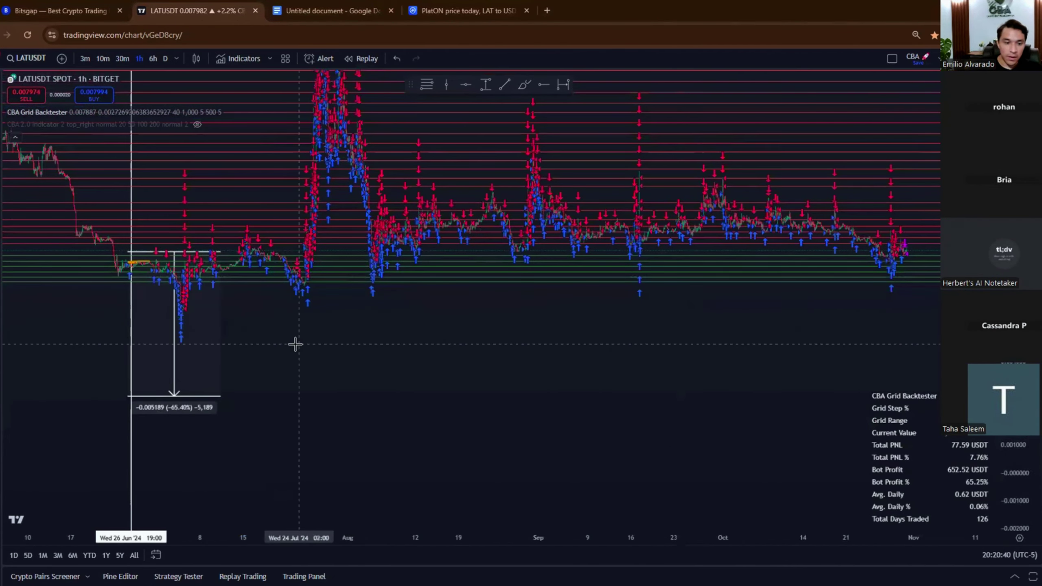
left_click_drag(1010, 189, 903, 327)
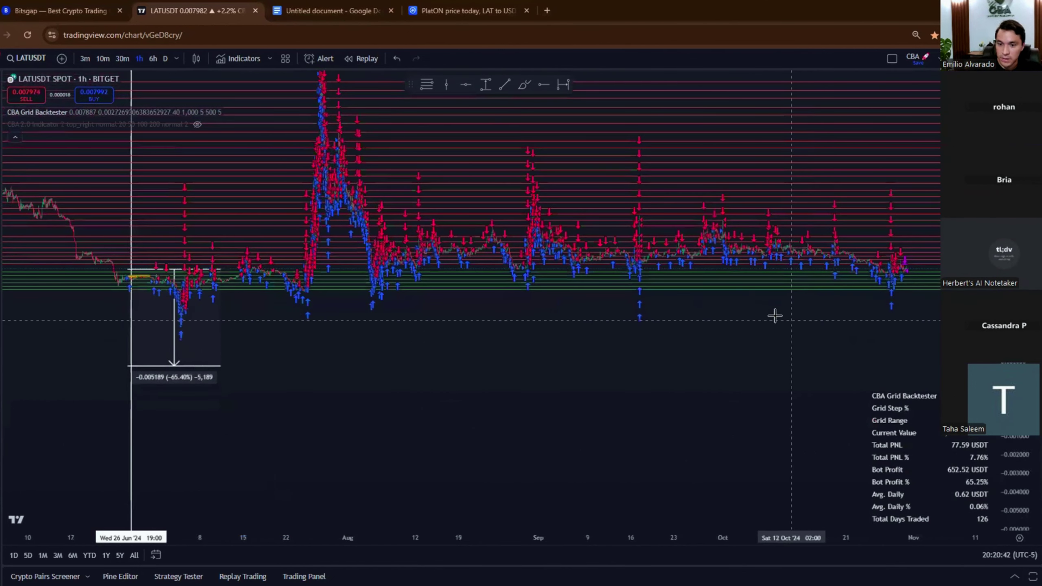
left_click(918, 458)
double_click(918, 458)
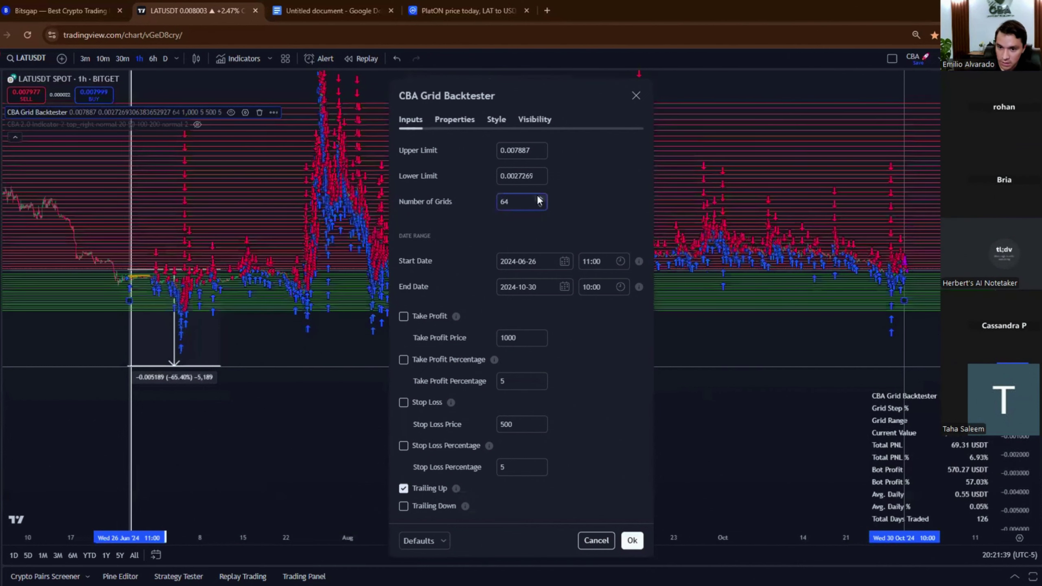
left_click(540, 198)
left_click(539, 199)
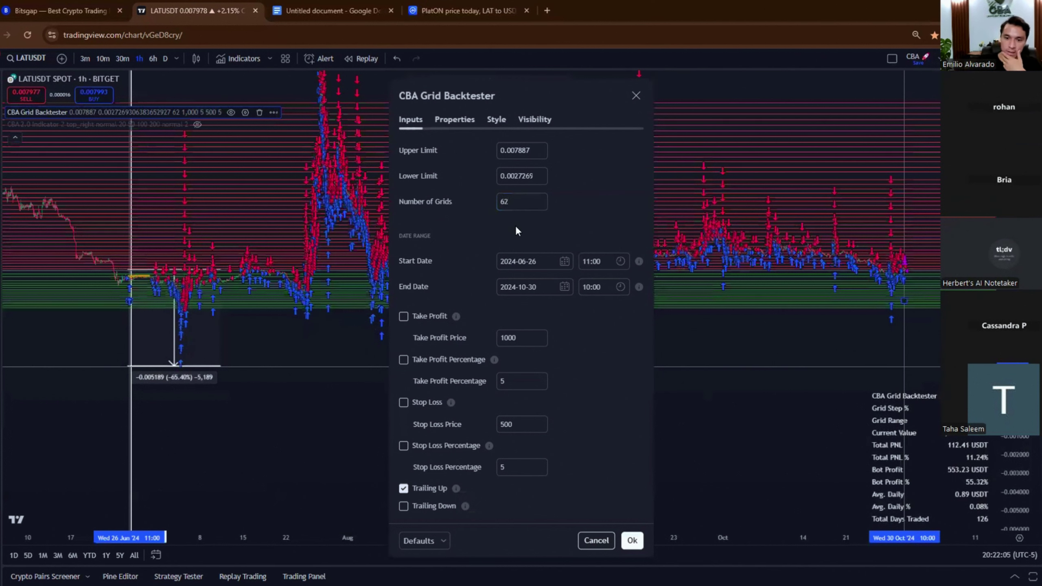
left_click(626, 547)
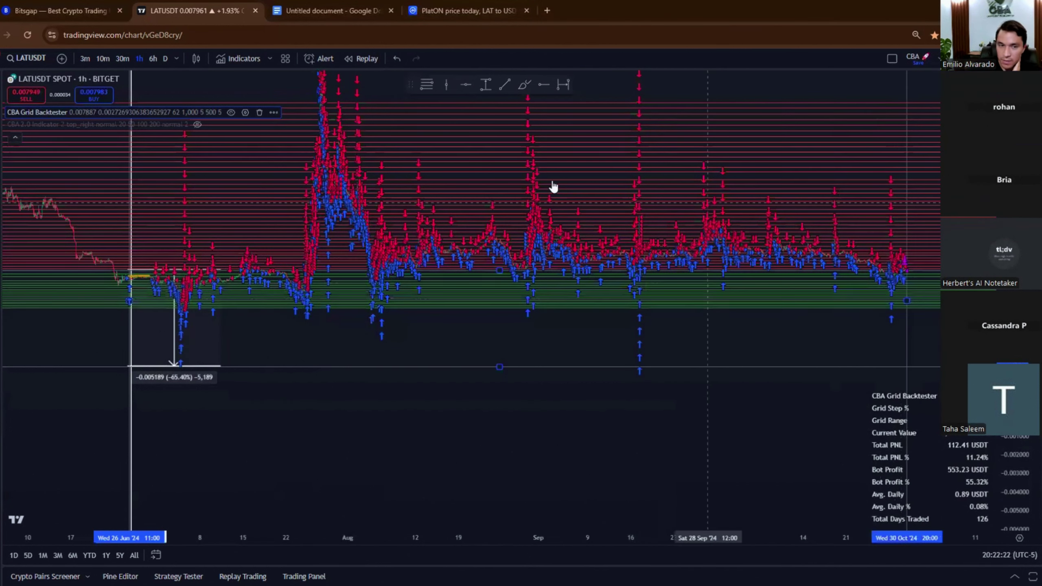
left_click(121, 58)
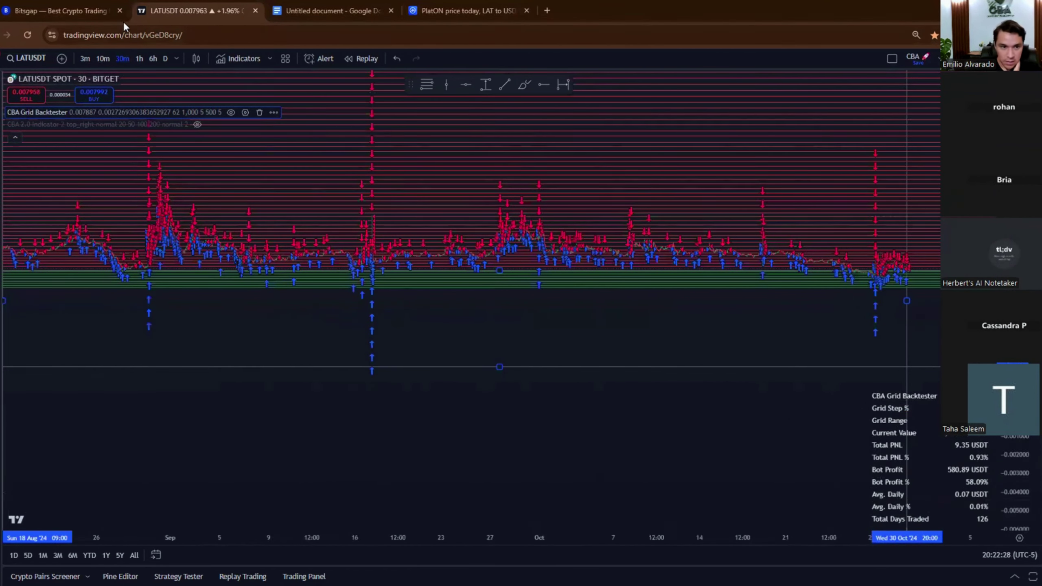
left_click(139, 59)
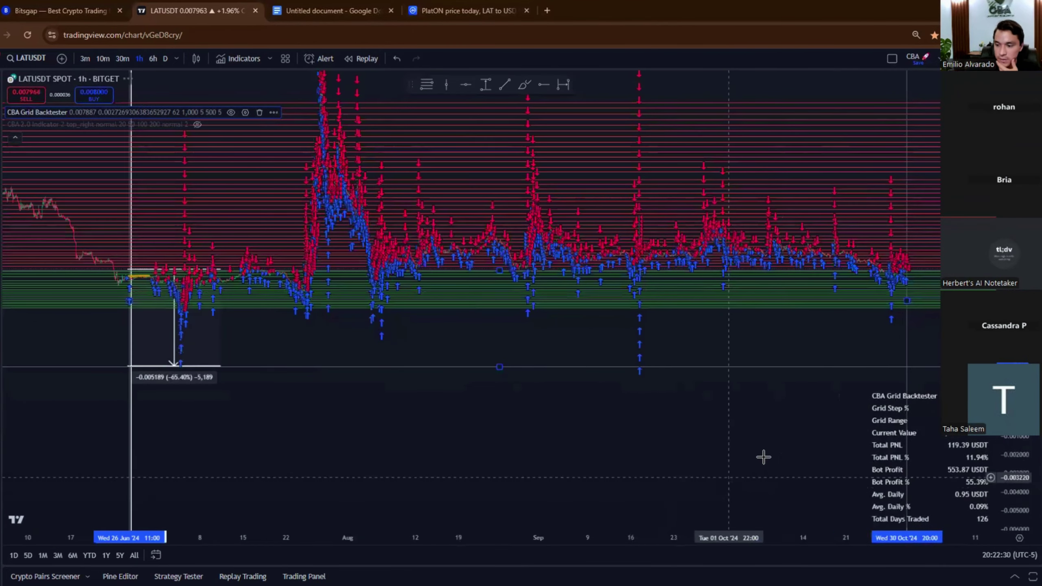
Move the price range measurement to the price top of late May 2024, spanning a drop of about −60.58%
scroll(554, 448, "left", 5)
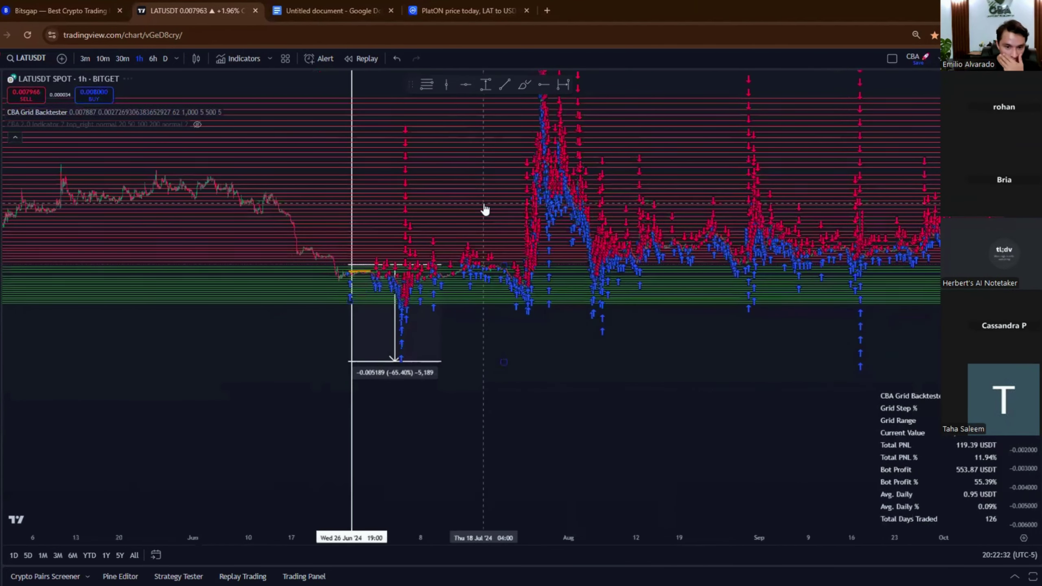
left_click(747, 241)
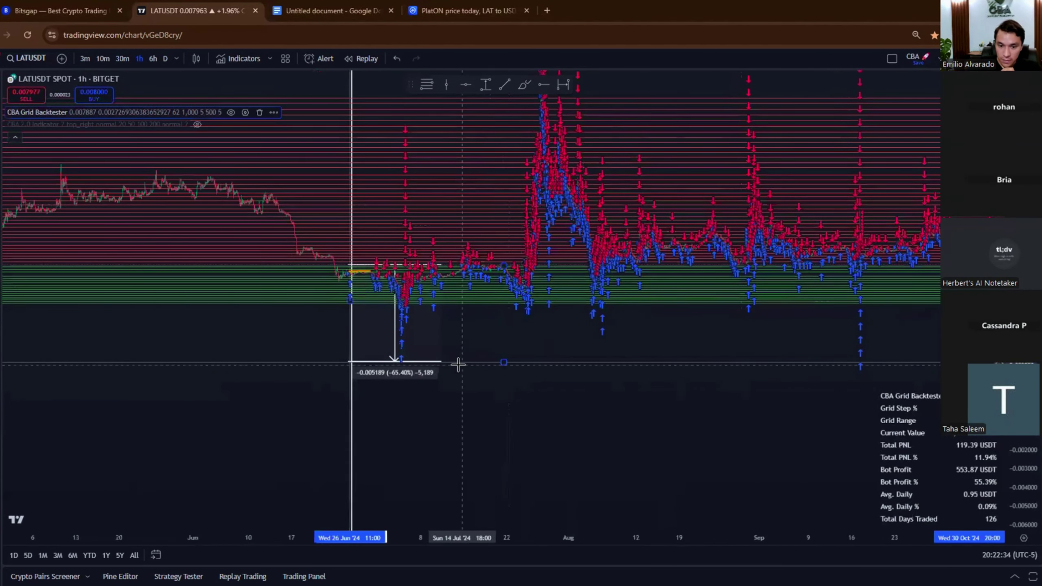
mouse_move(390, 346)
left_mouse_down()
mouse_move(173, 248)
mouse_move(226, 283)
mouse_move(228, 315)
left_mouse_up()
Set the CBA Grid Backtester to limits 0.0131645 and 0.0050270 with 50 grids, starting 2024-05-22 at 02:00
left_click(509, 282)
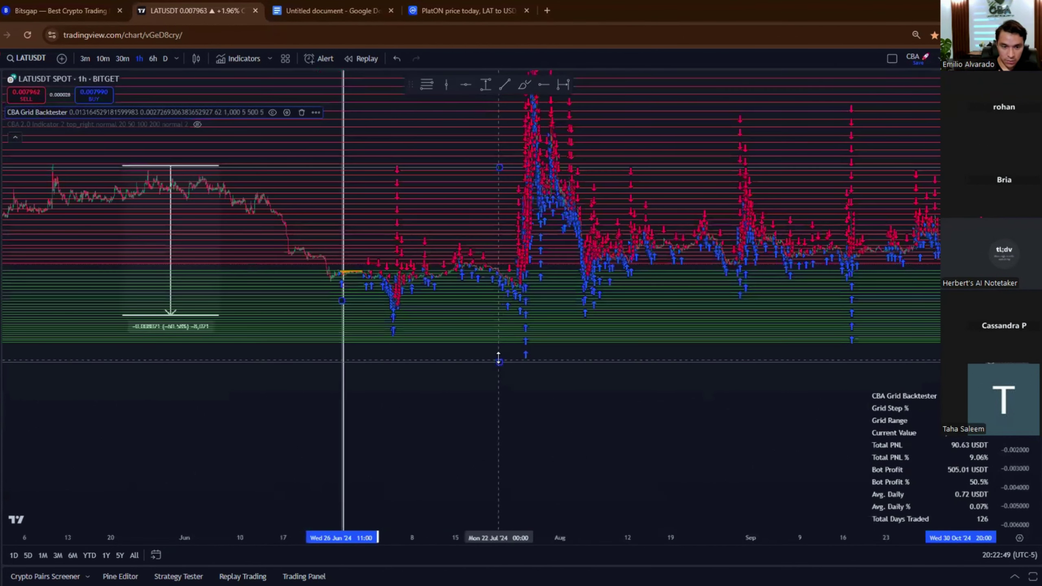
left_click_drag(498, 358, 498, 316)
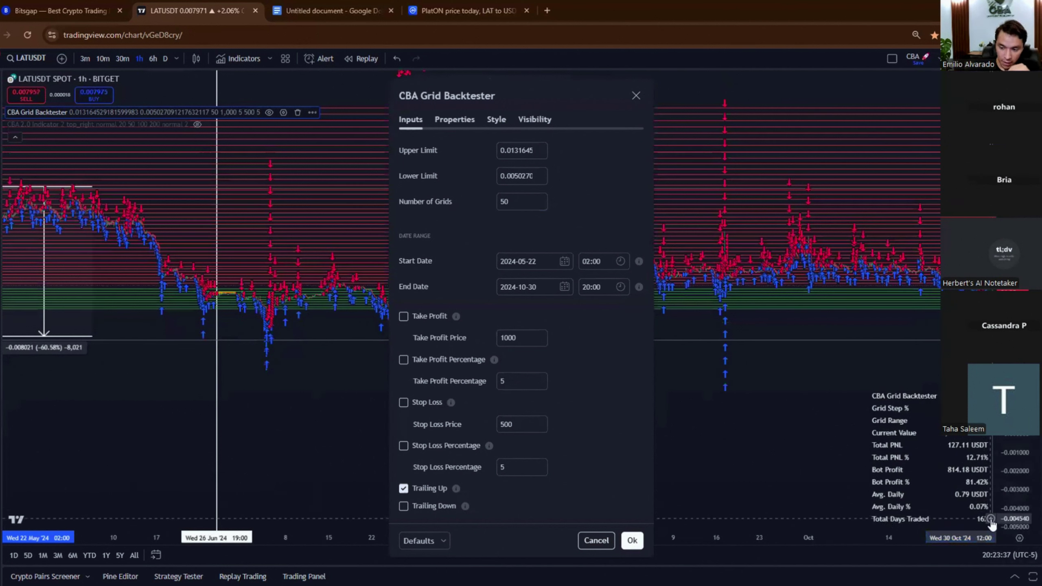
left_click(638, 541)
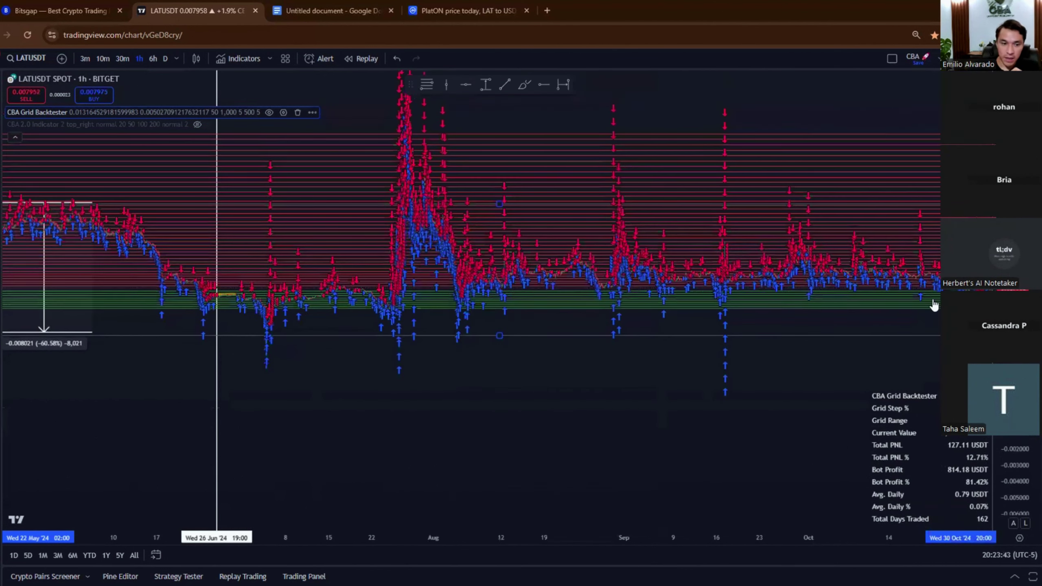
Resize the price range measurement over the May–June 2024 decline to a drop of about −47.58%
left_click_drag(371, 395, 424, 368)
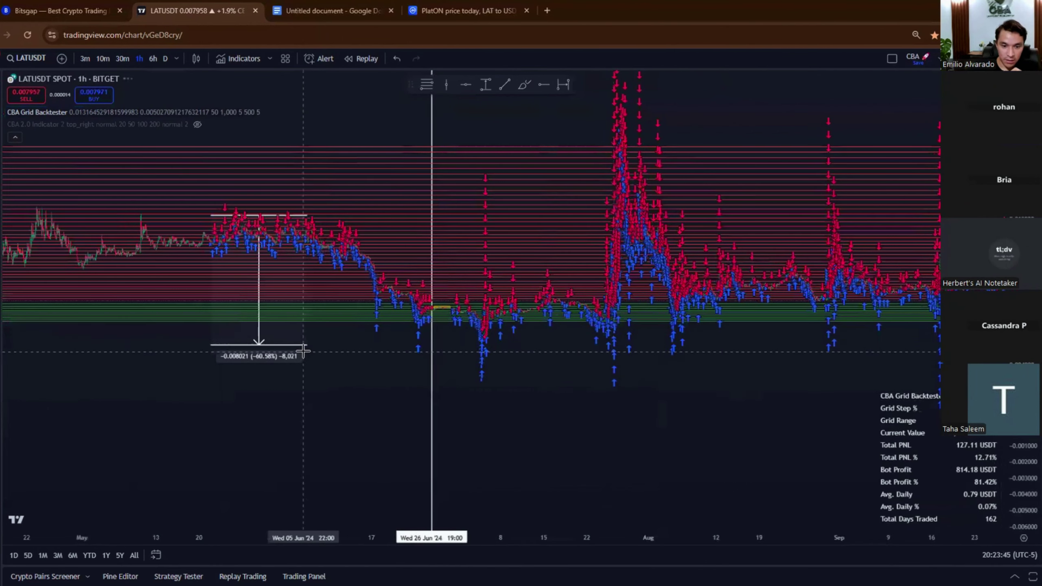
left_click_drag(307, 345, 393, 316)
left_click_drag(211, 215, 205, 232)
left_click_drag(393, 316, 408, 326)
Move the CBA Grid Backtester's start back to 17 April 2024, 12:00, and review the backtested trades through 30 October
left_click_drag(205, 254, 505, 282)
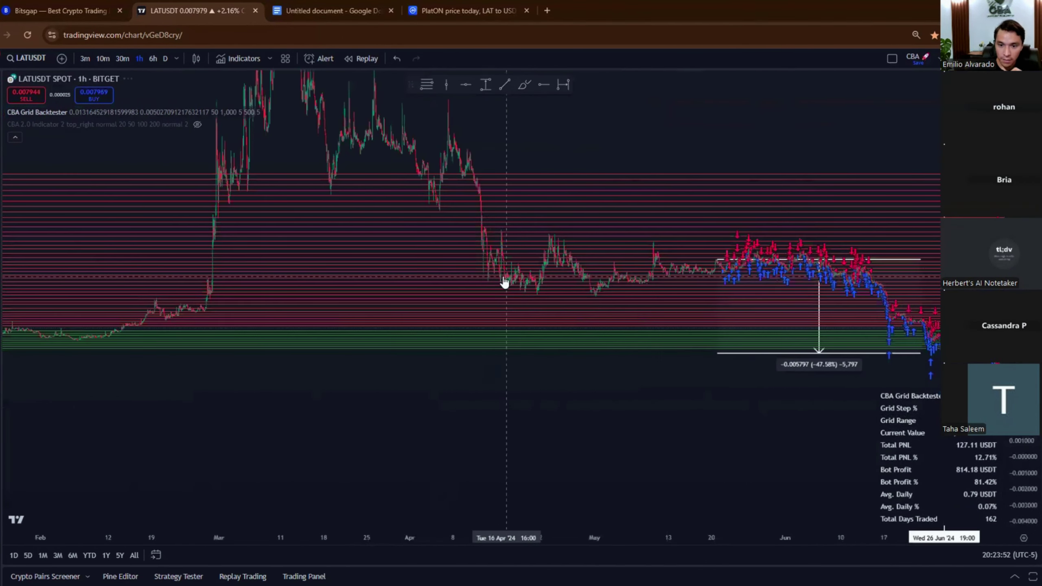
left_click(487, 295)
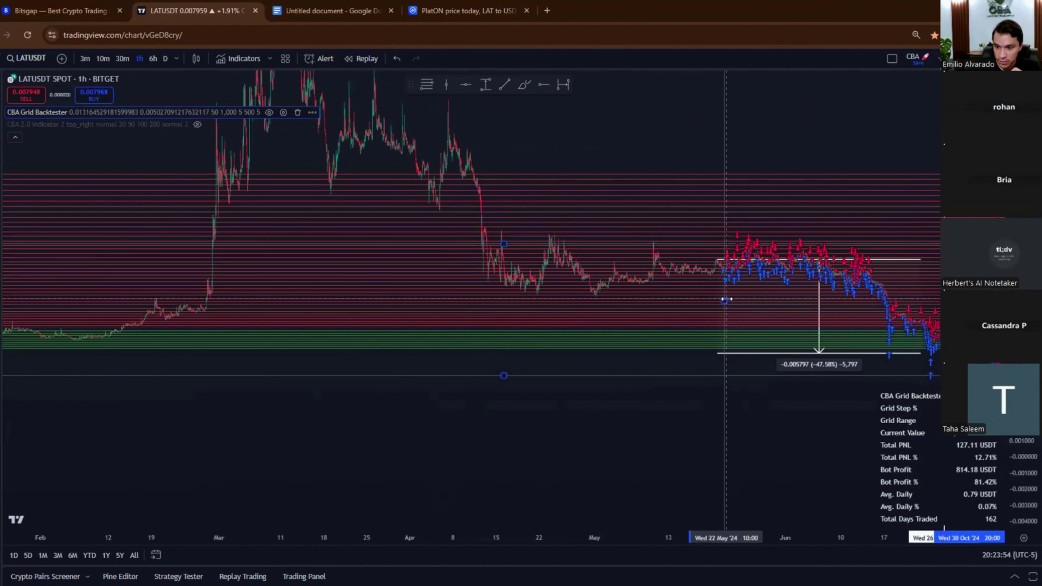
left_click_drag(724, 300, 503, 323)
left_click_drag(742, 456, 593, 440)
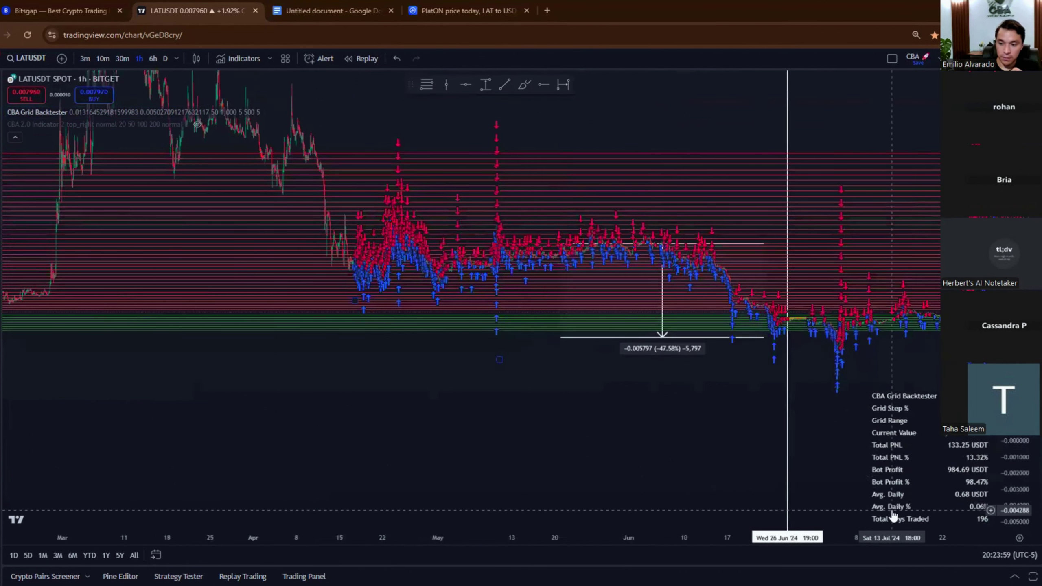
left_click_drag(717, 410, 344, 383)
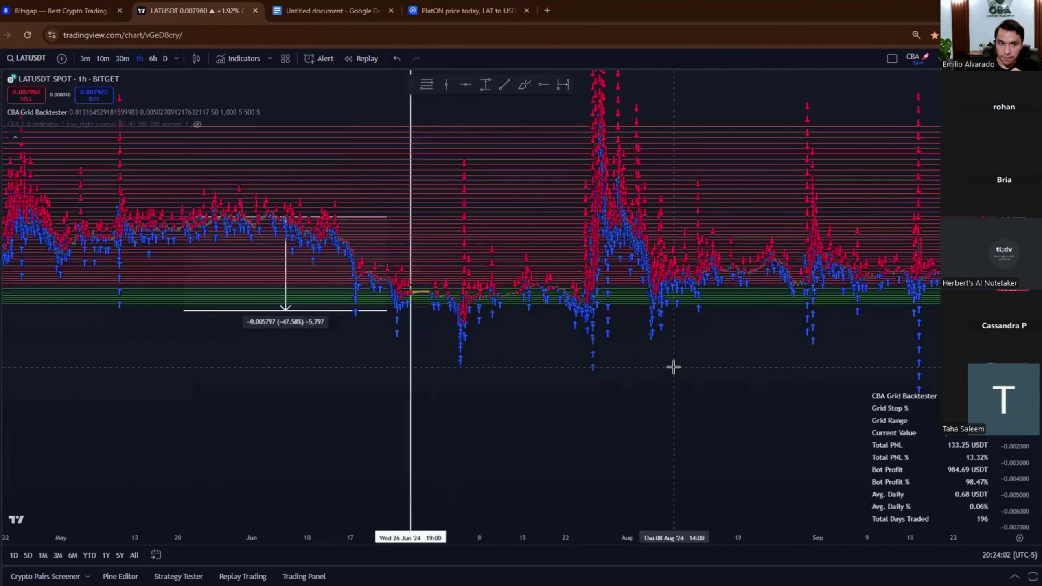
left_click_drag(656, 380, 679, 452)
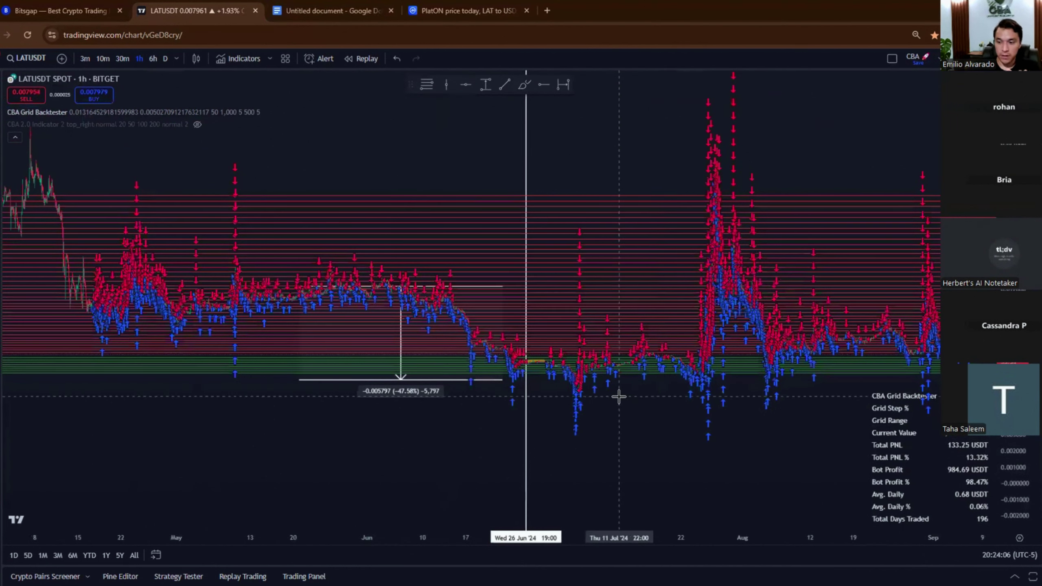
left_click_drag(656, 435, 152, 374)
left_click_drag(723, 419, 901, 443)
scroll(574, 400, "right", 10)
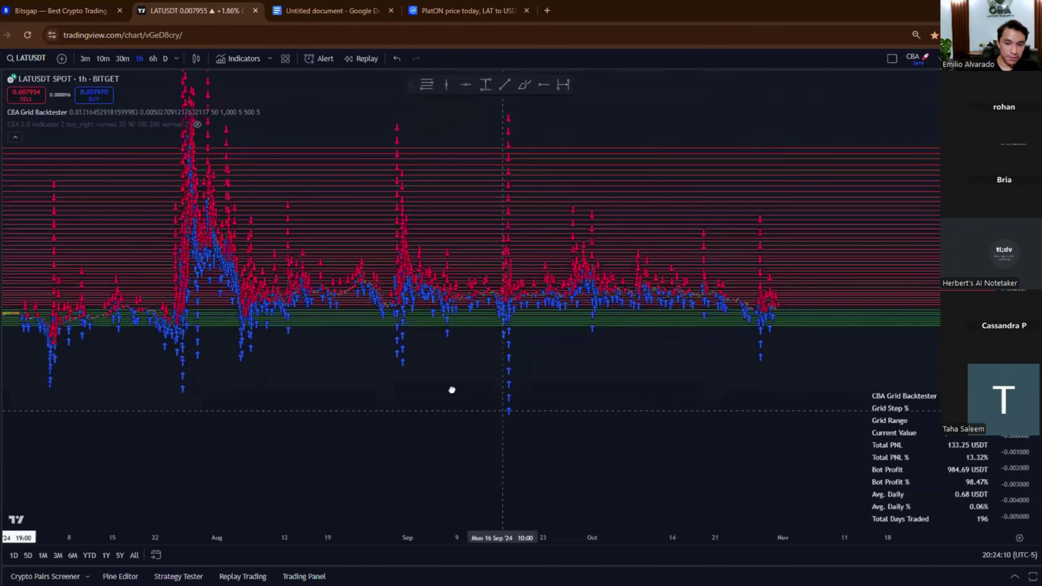
Switch to Bitsgap and start a new GRID bot on Bitget for the LAT / USDT pair
left_click(104, 5)
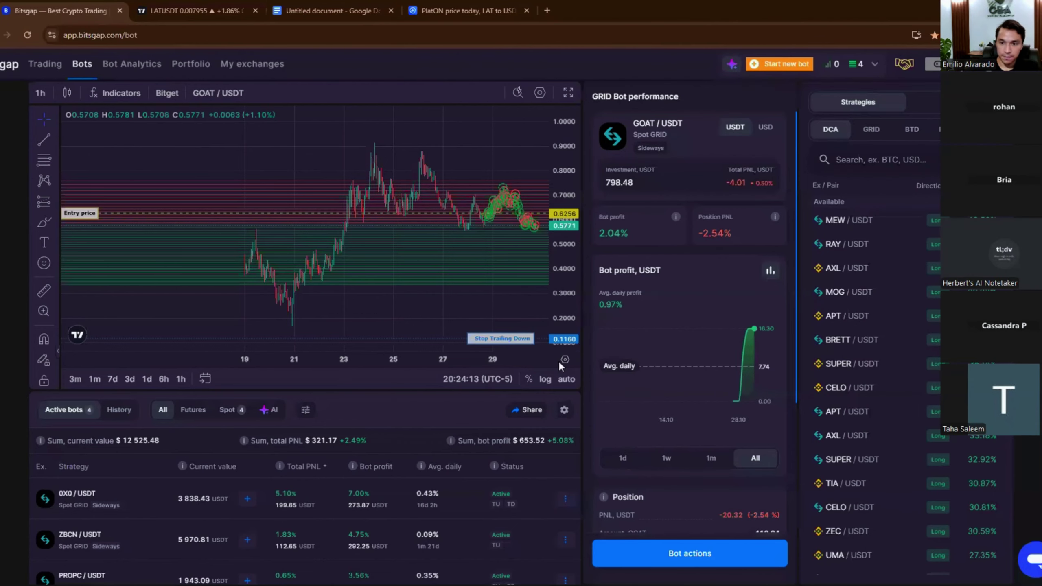
left_click(507, 296)
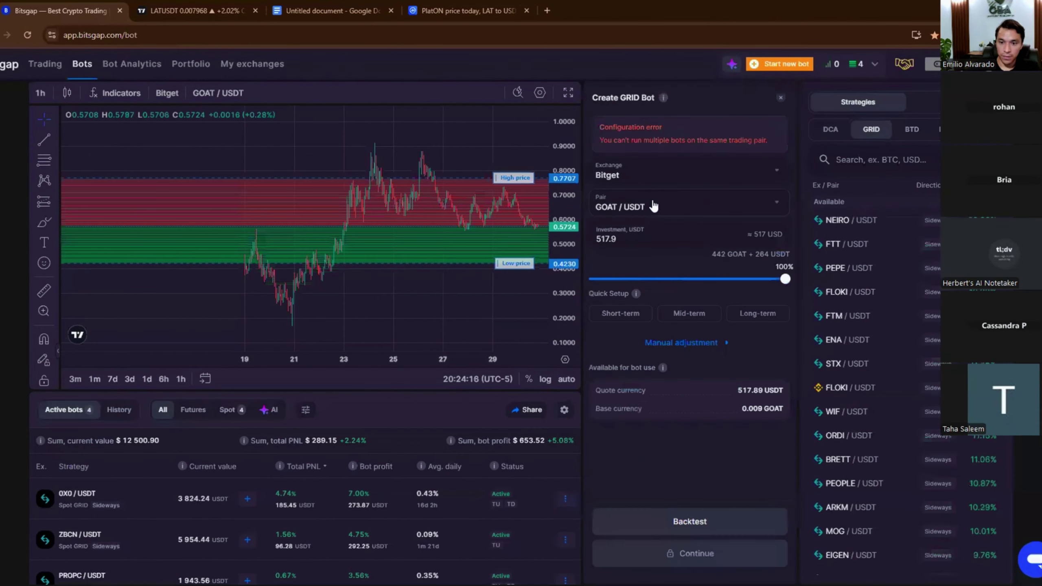
left_click(653, 204)
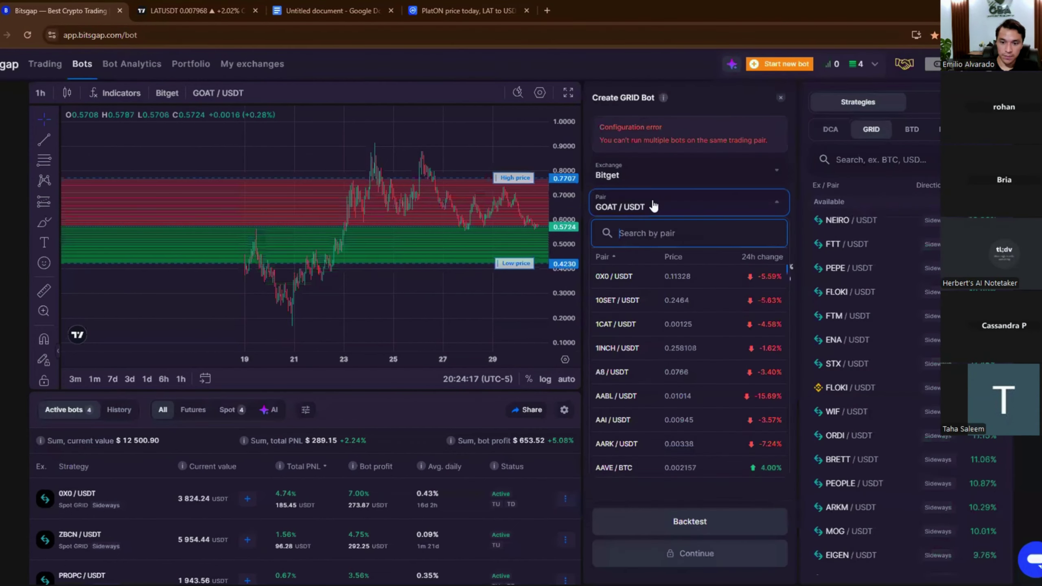
type("lat")
key("Return")
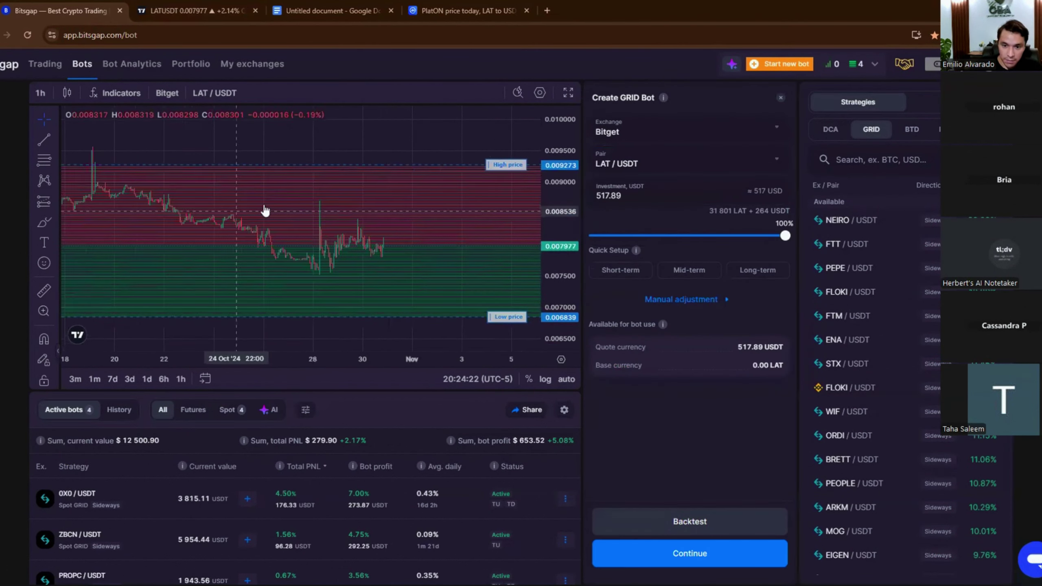
Check the CBA Grid Backtester's limits, number of grids and date range in TradingView
left_click(193, 11)
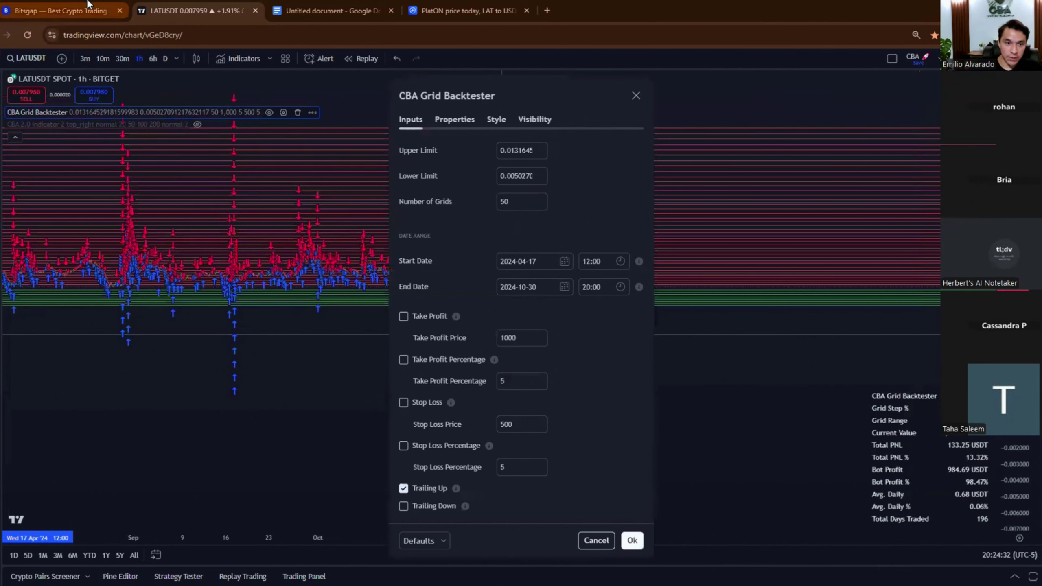
left_click(62, 10)
left_click(187, 9)
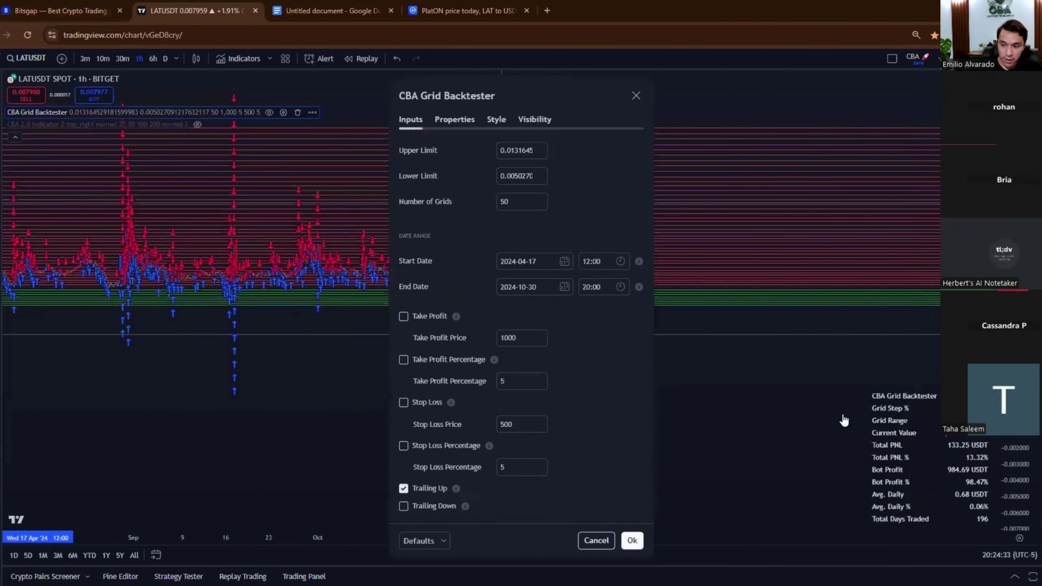
In Bitsgap, draw a price range of about −61.27% from the latest candle and match the bot's high price 0.008347 and low price 0.003214
left_click(95, 9)
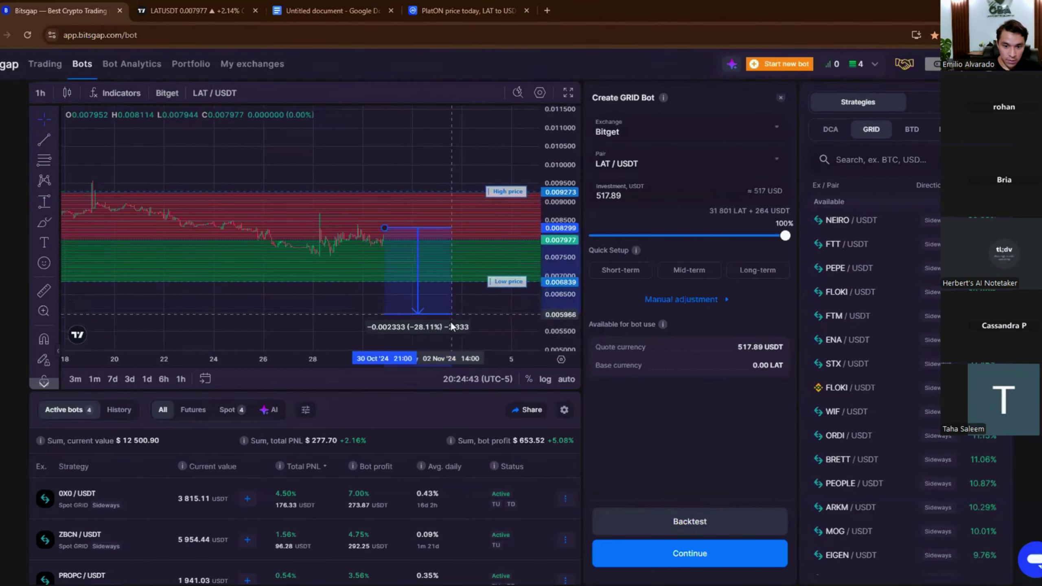
left_click(451, 324)
left_click_drag(470, 272, 467, 239)
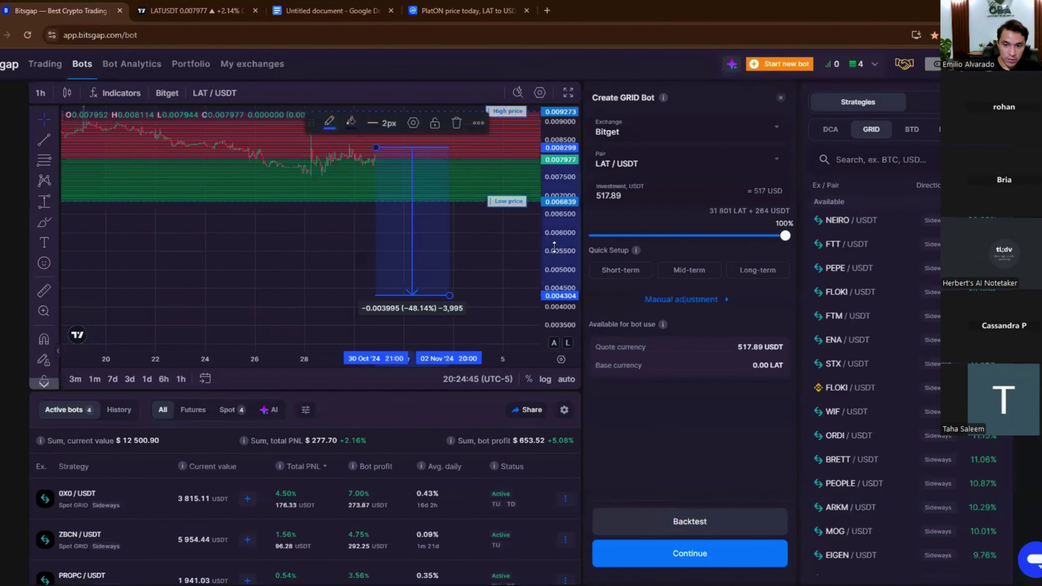
left_click_drag(553, 250, 553, 293)
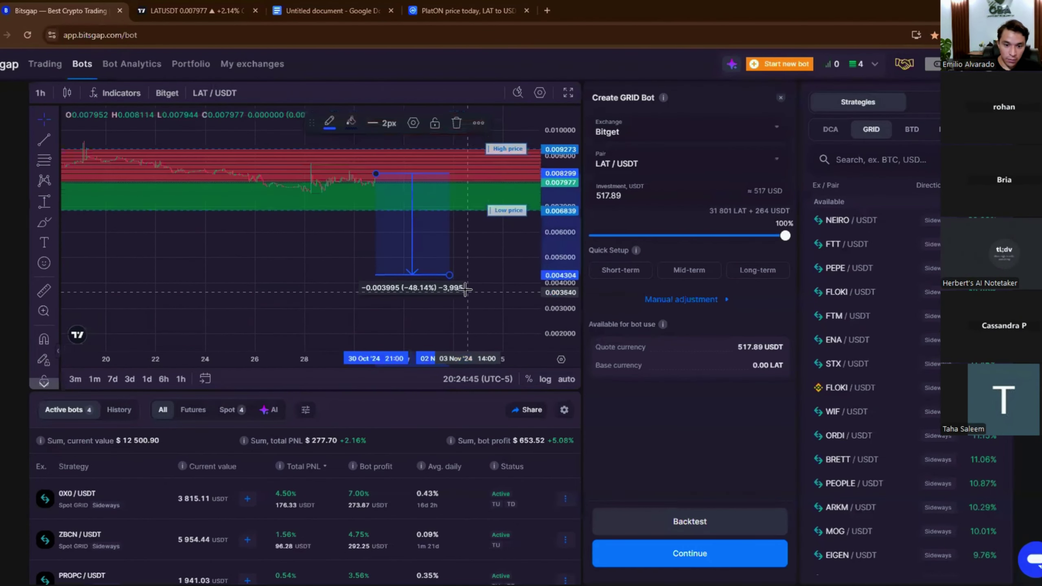
mouse_move(453, 283)
left_mouse_down()
mouse_move(451, 312)
mouse_move(451, 303)
left_mouse_up()
mouse_move(501, 219)
left_mouse_down()
mouse_move(497, 261)
mouse_move(502, 227)
left_mouse_up()
left_click_drag(502, 225, 502, 281)
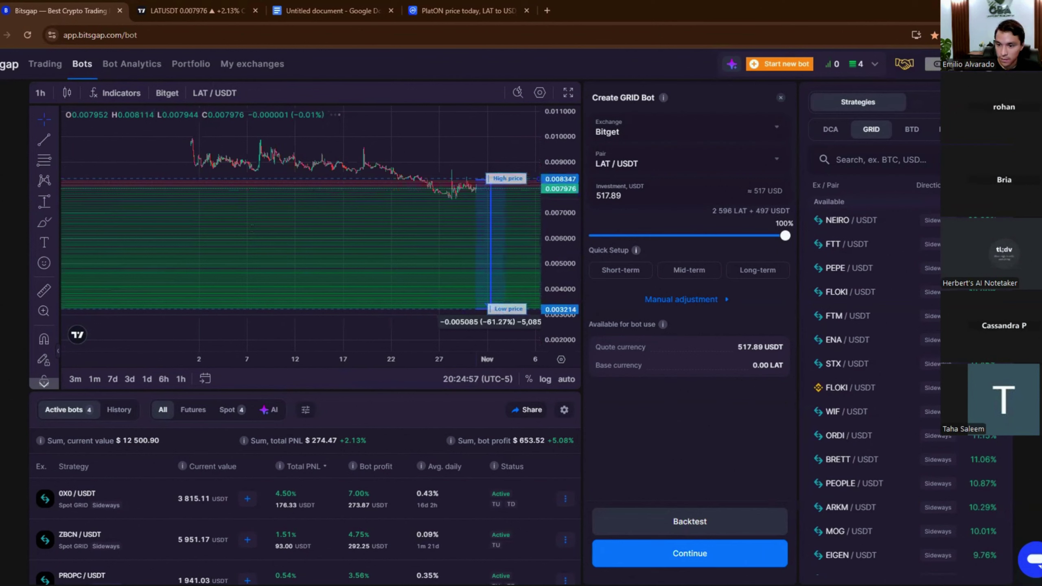
Manually set the GRID bot's number of grids to 50, fine-tune its price range and recheck the backtester's settings in TradingView
left_click(699, 303)
left_click(242, 11)
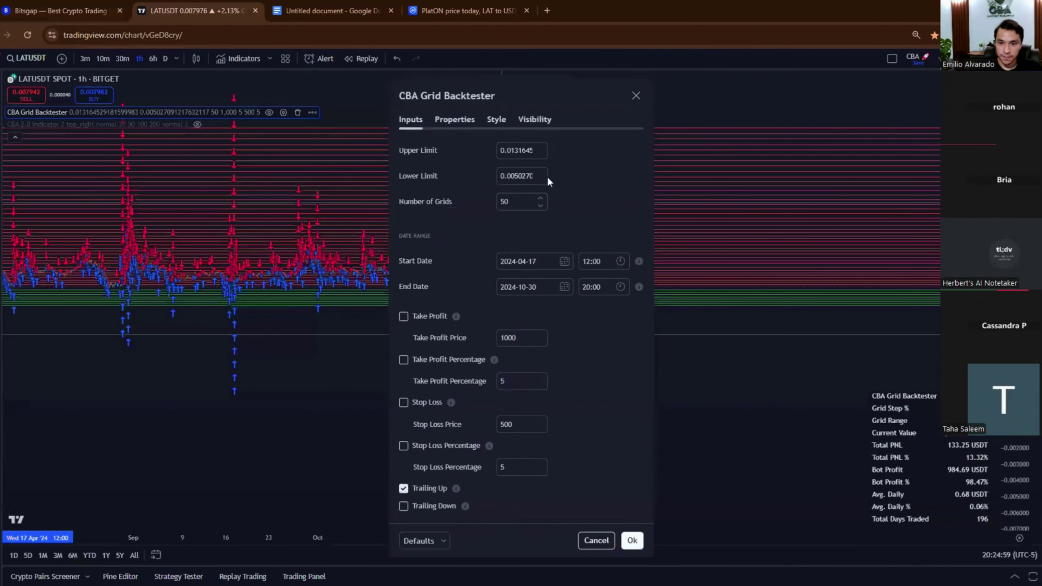
left_click(71, 5)
type("50")
left_click_drag(513, 184, 515, 179)
left_click(242, 11)
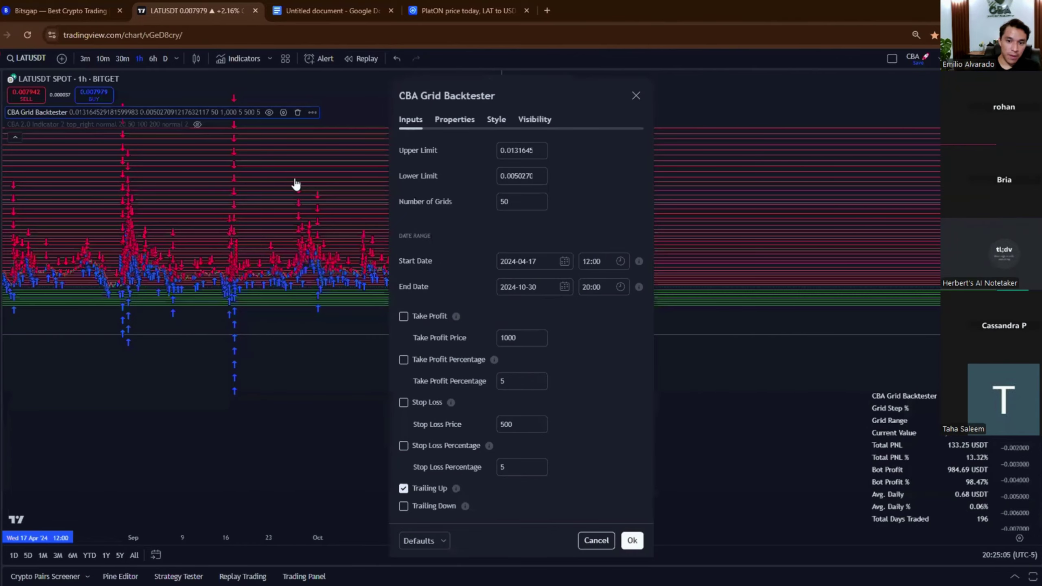
Close the CBA Grid Backtester settings and examine its grid trades along the LATUSDT chart's price history from April to September
left_click(710, 428)
left_click_drag(410, 342, 704, 418)
left_click_drag(221, 405, 675, 387)
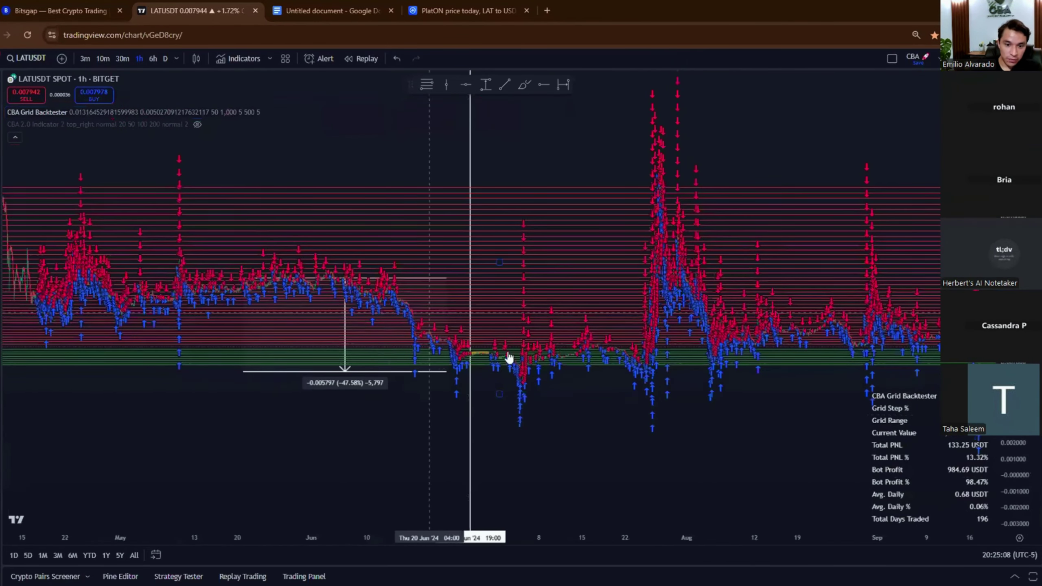
Switch to Bitsgap and raise the LAT / USDT GRID bot's high price to 0.00875 on the chart
key("ctrl+shift+Tab")
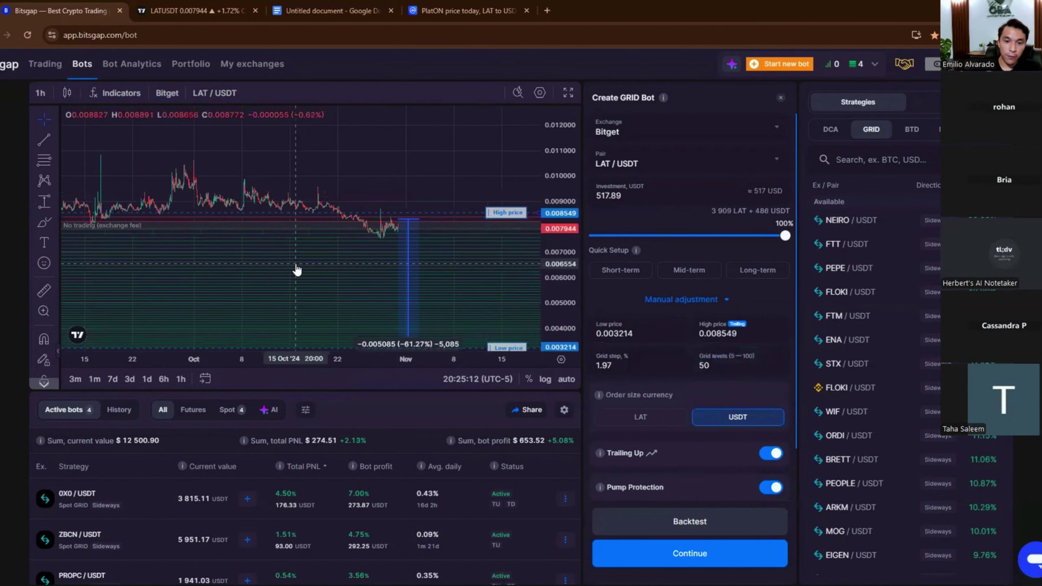
left_click_drag(513, 221, 511, 207)
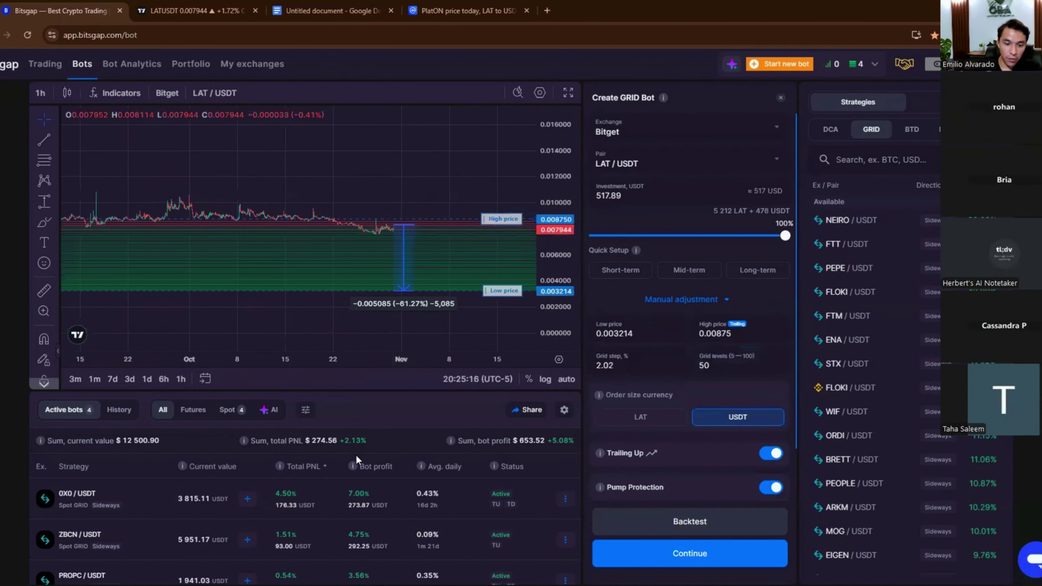
scroll(355, 459, "down", 2)
scroll(356, 465, "up", 2)
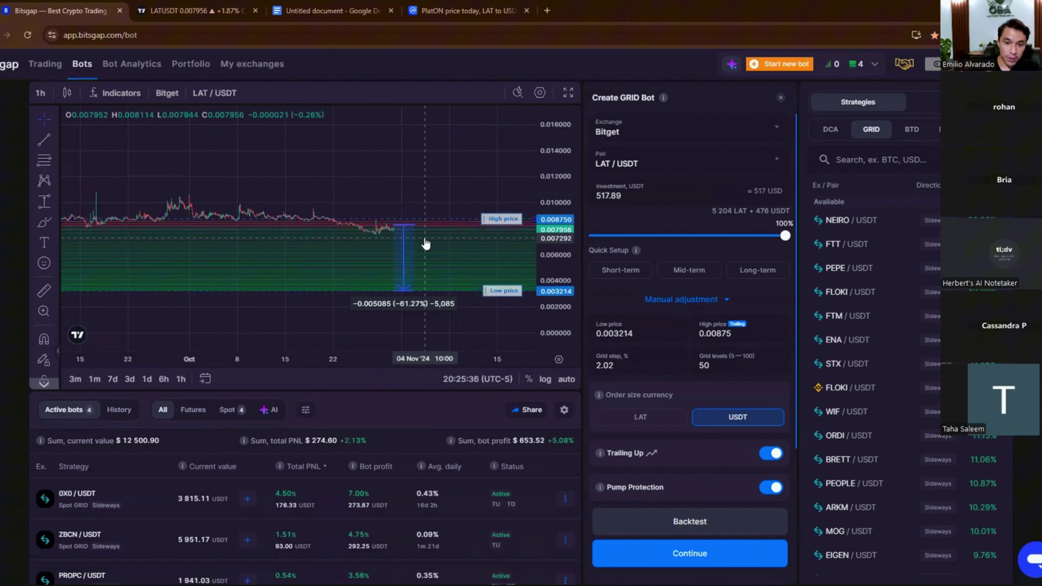
left_click_drag(554, 306, 508, 222)
left_click_drag(545, 252, 535, 346)
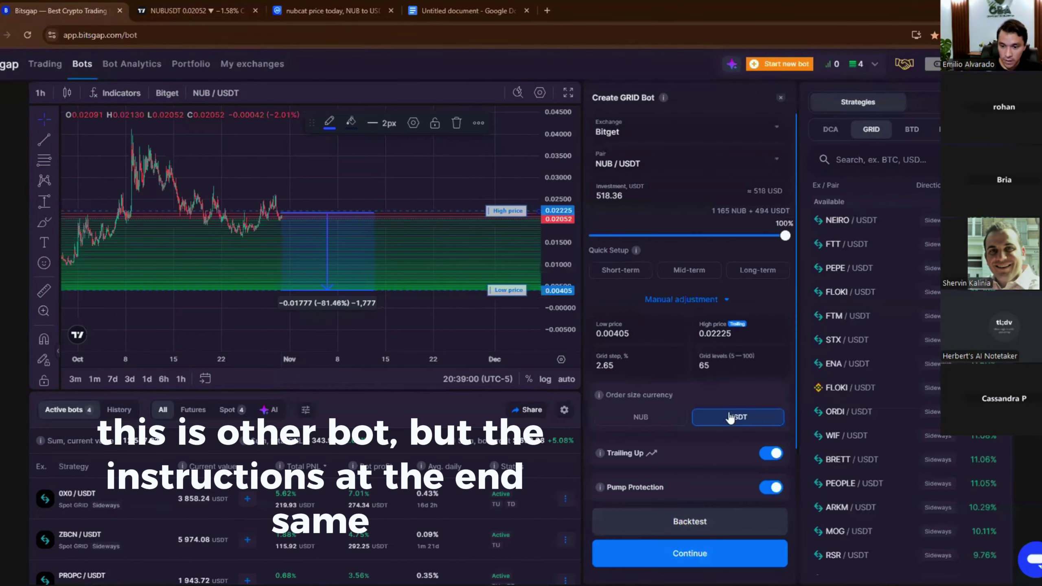
Check the remaining options of the NUB / USDT GRID bot on Bitget and launch the bot
scroll(729, 417, "down", 4)
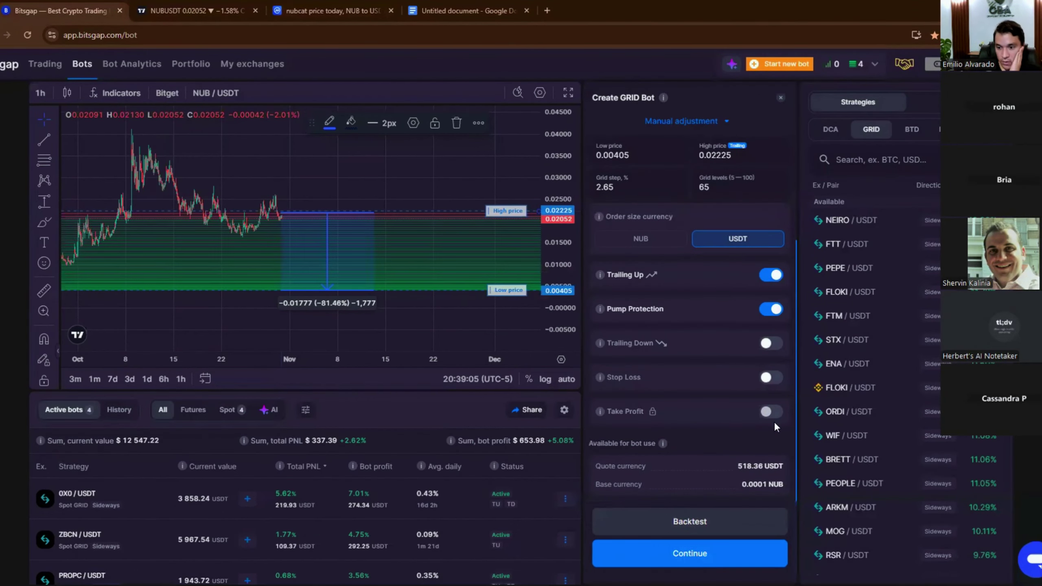
left_click(717, 554)
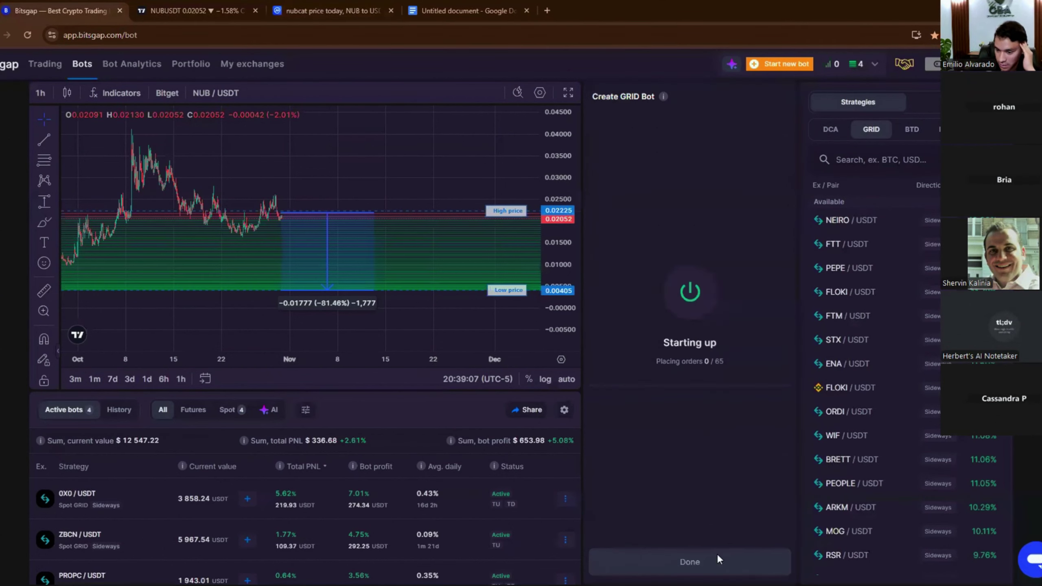